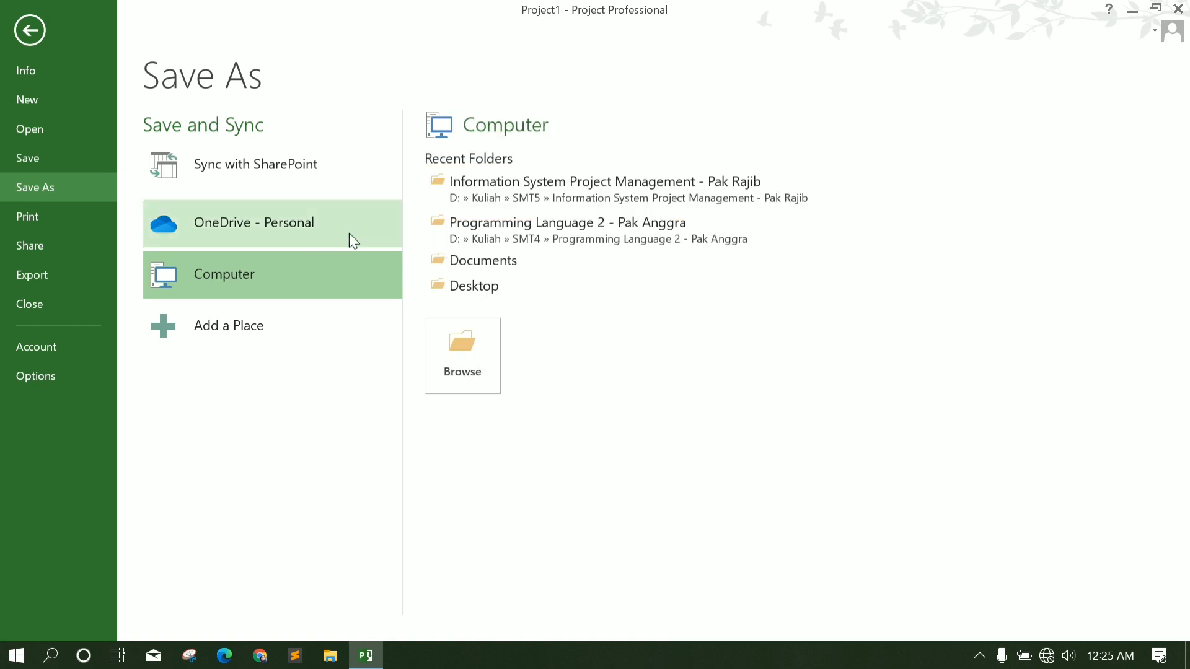
Save the project as ProjectAplikasi in the recent Information System Project Management folder.
{"action": "left_click", "coordinate": [490, 354]}
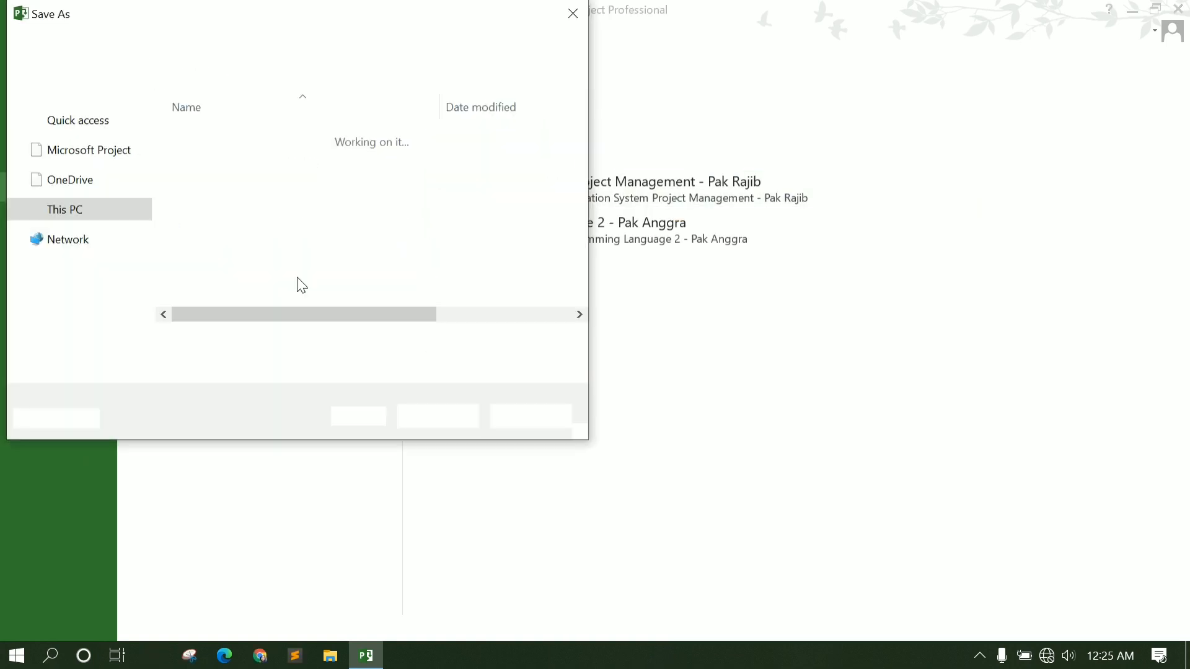
{"action": "left_click", "coordinate": [574, 15]}
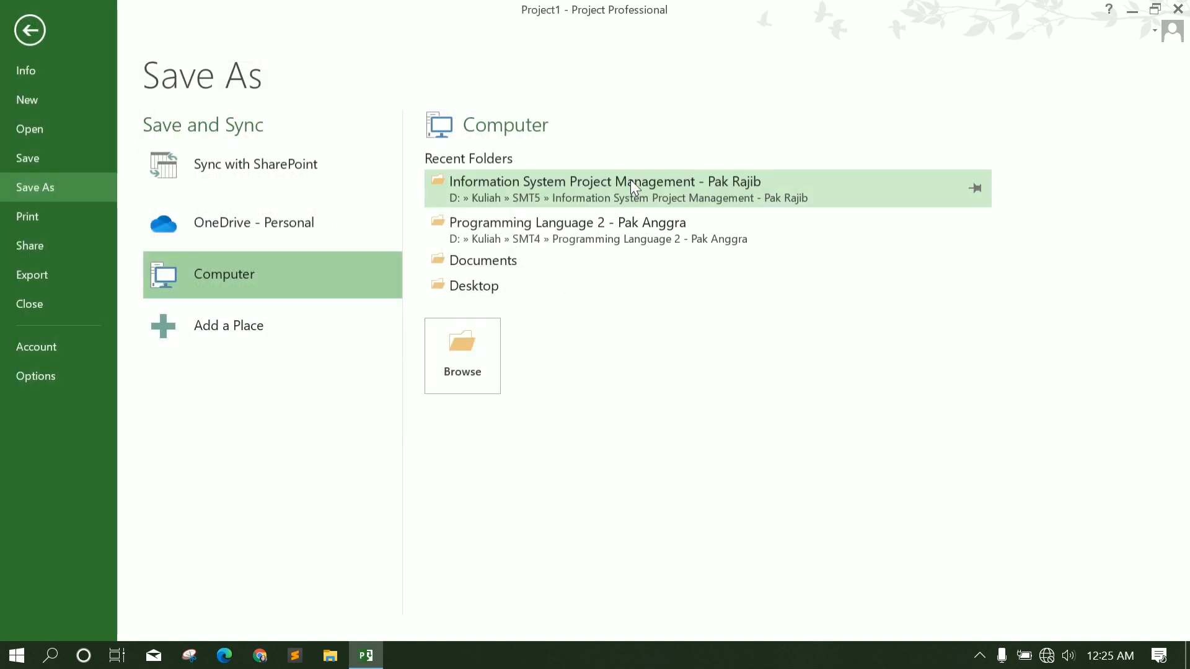
{"action": "left_click", "coordinate": [630, 181]}
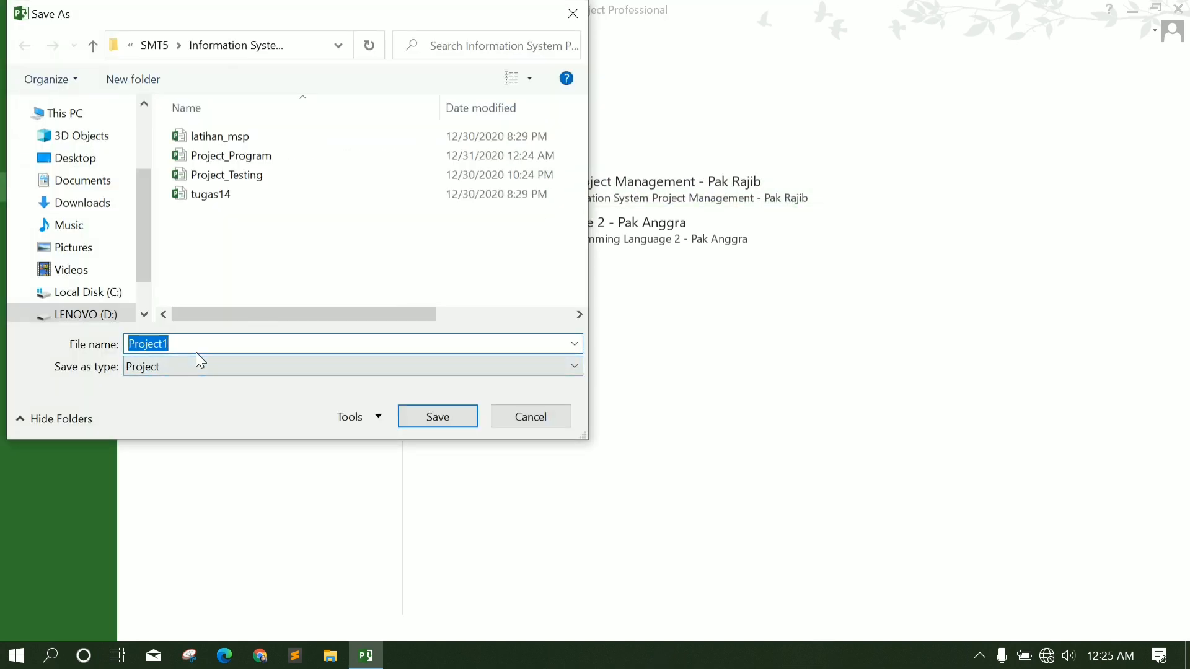
{"action": "key", "text": "End"}
{"action": "key", "text": "BackSpace"}
{"action": "type", "text": "A"}
{"action": "left_click", "coordinate": [415, 414]}
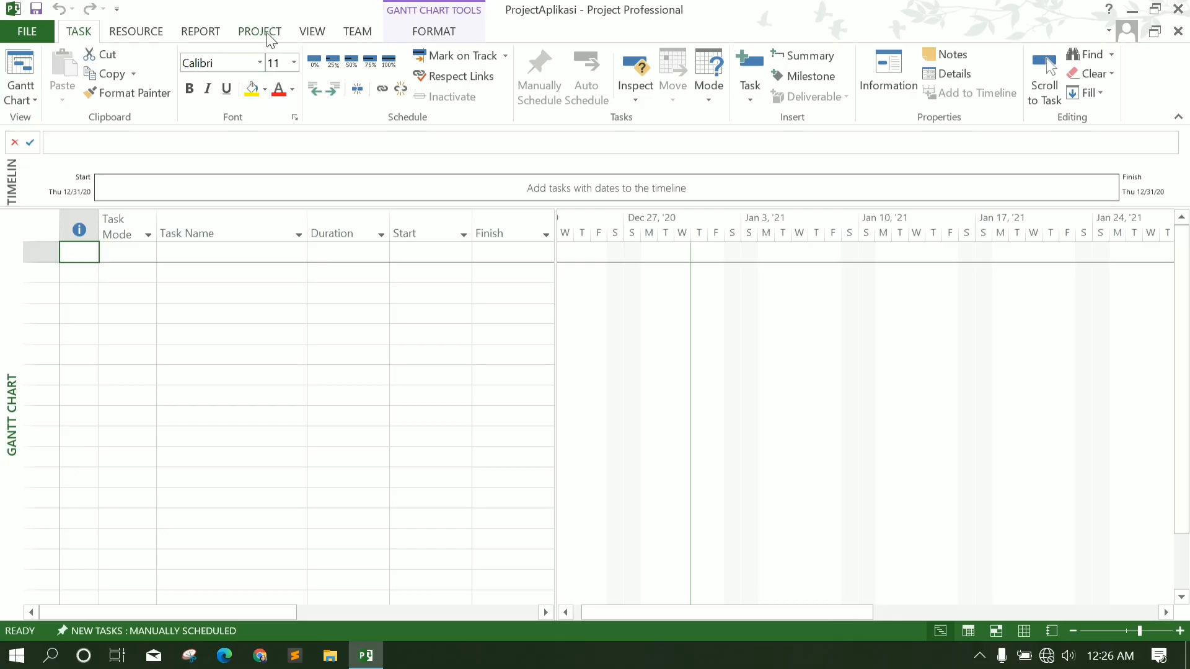
Create a base calendar named "kalender proyek 2013" as a copy of the Standard calendar.
{"action": "left_click", "coordinate": [267, 34]}
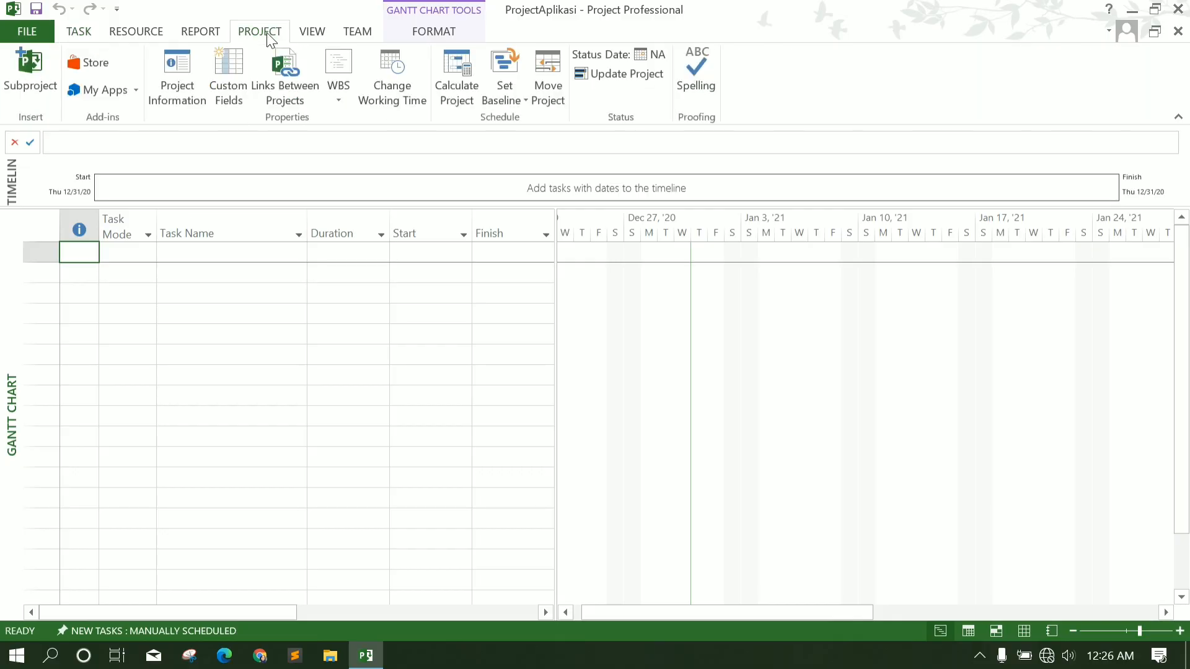
{"action": "left_click", "coordinate": [410, 71]}
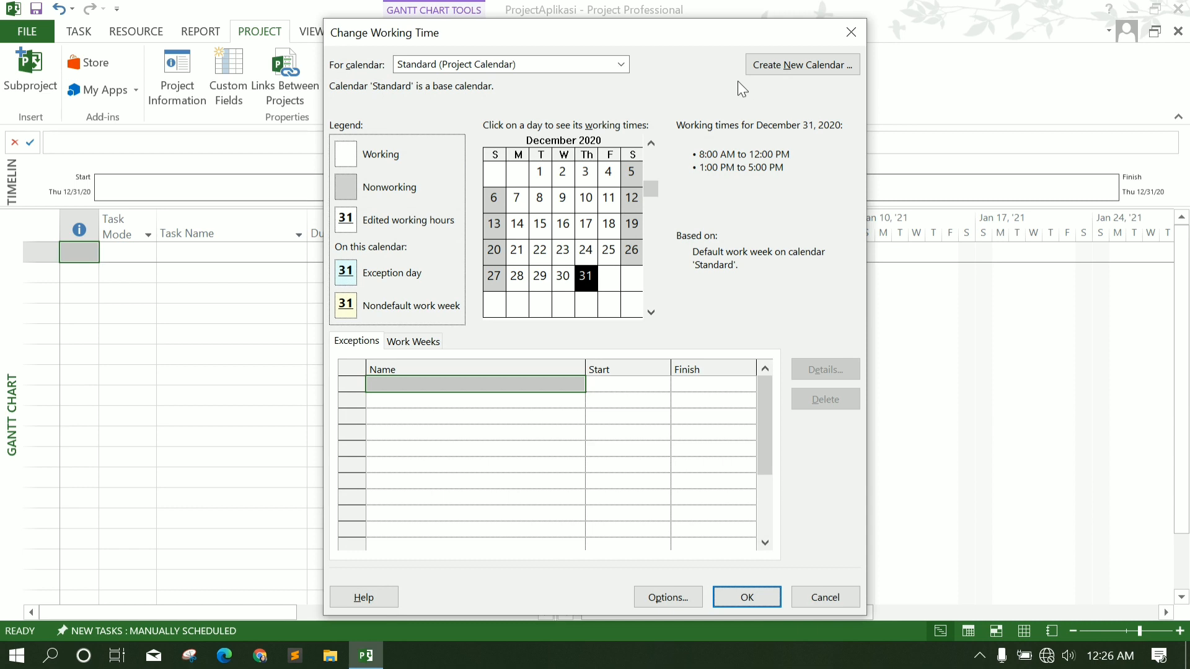
{"action": "left_click", "coordinate": [825, 64]}
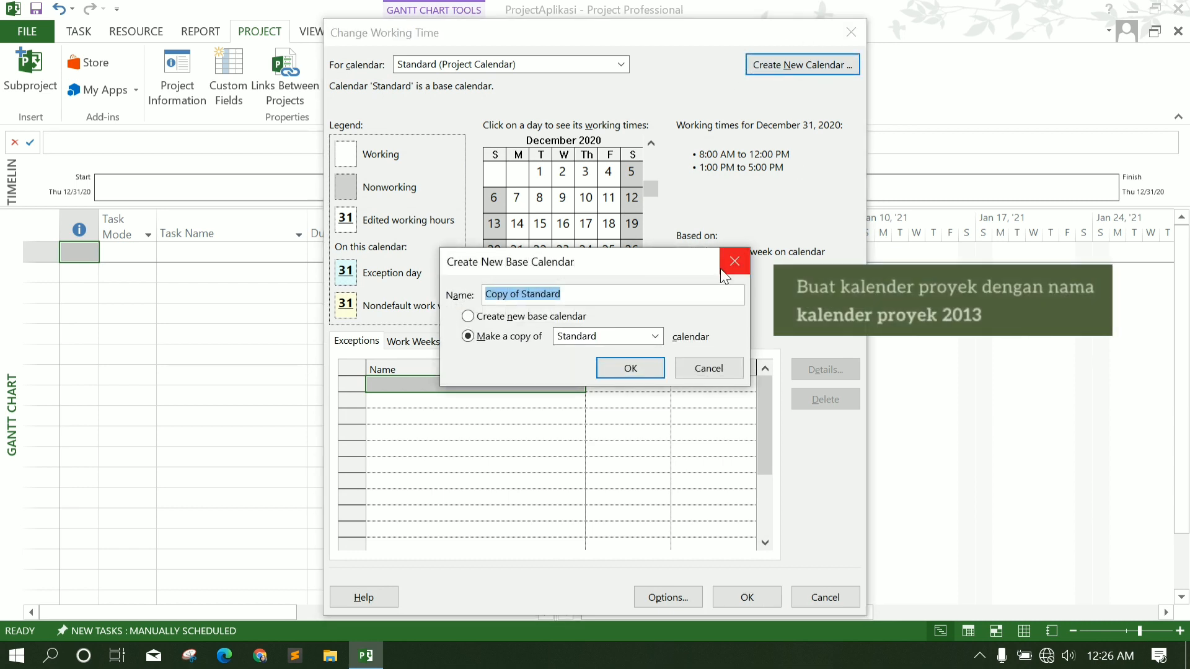
{"action": "type", "text": "kalender proy"}
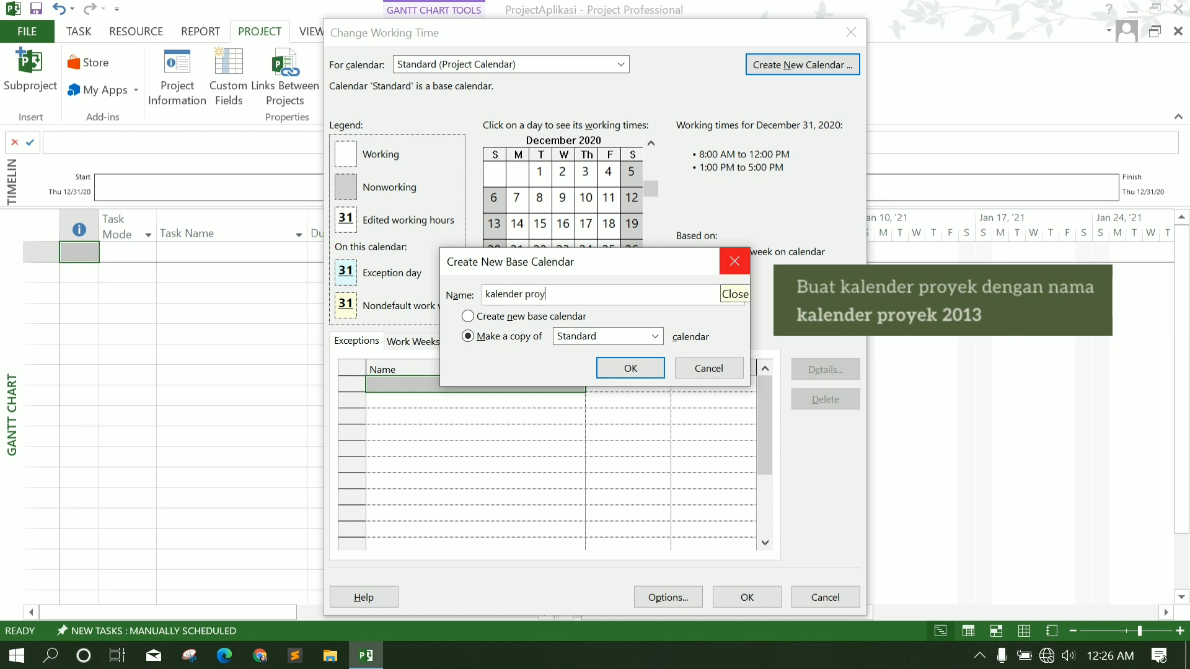
{"action": "type", "text": "ek 2013"}
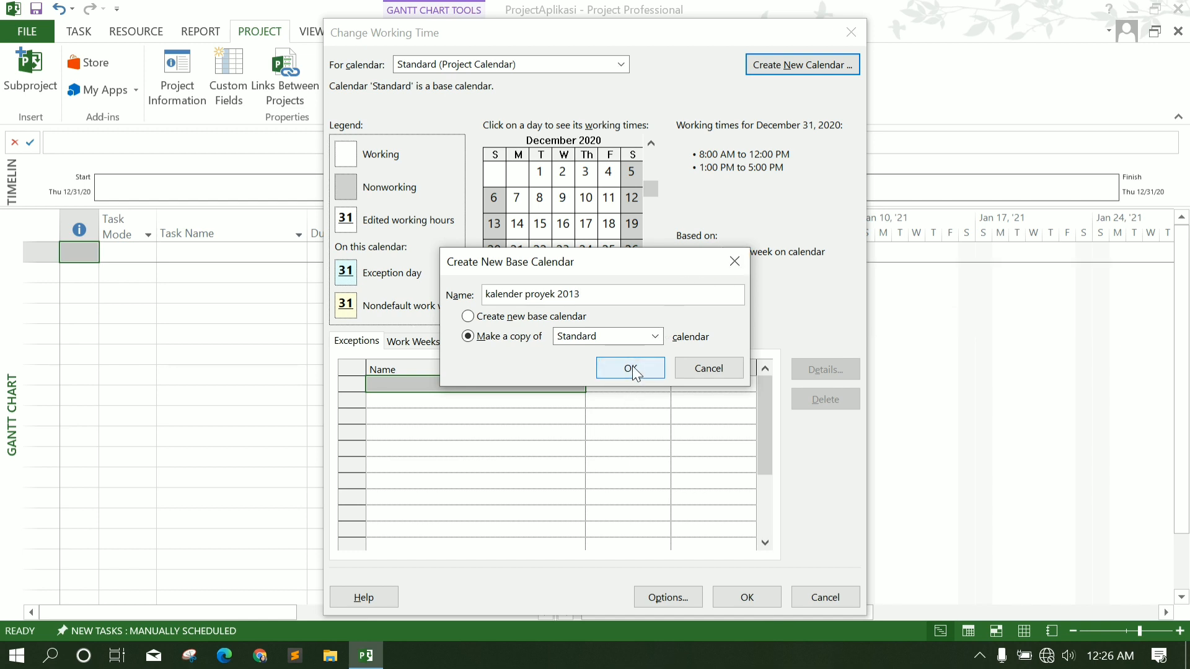
{"action": "left_click", "coordinate": [630, 368]}
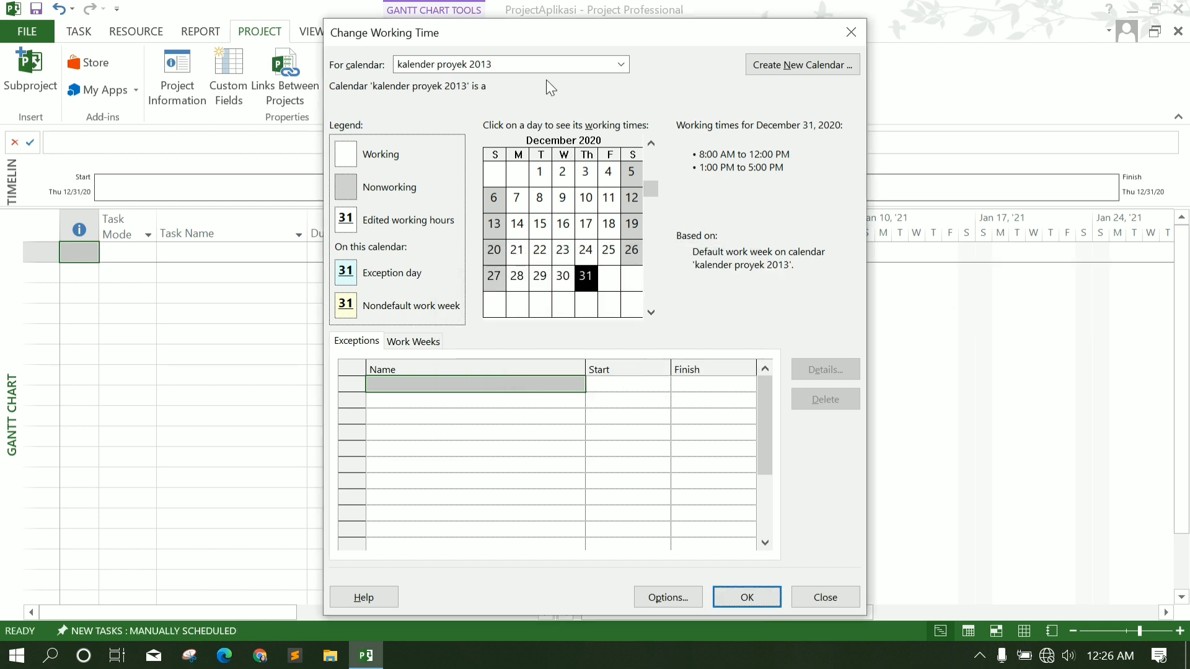
Add the nonworking exception "Maulid Nabi Muhammad SAW" to the calendar, starting 1/24/2013 and ending after 1 occurrence.
{"action": "left_click", "coordinate": [538, 384]}
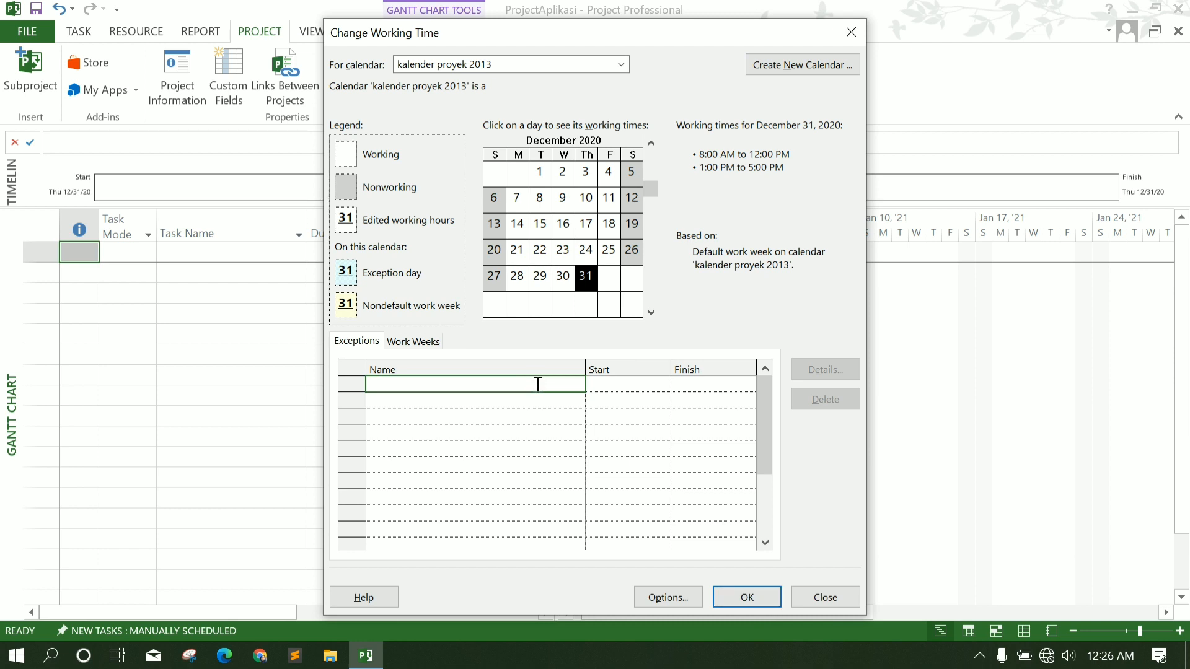
{"action": "type", "text": "Mauli"}
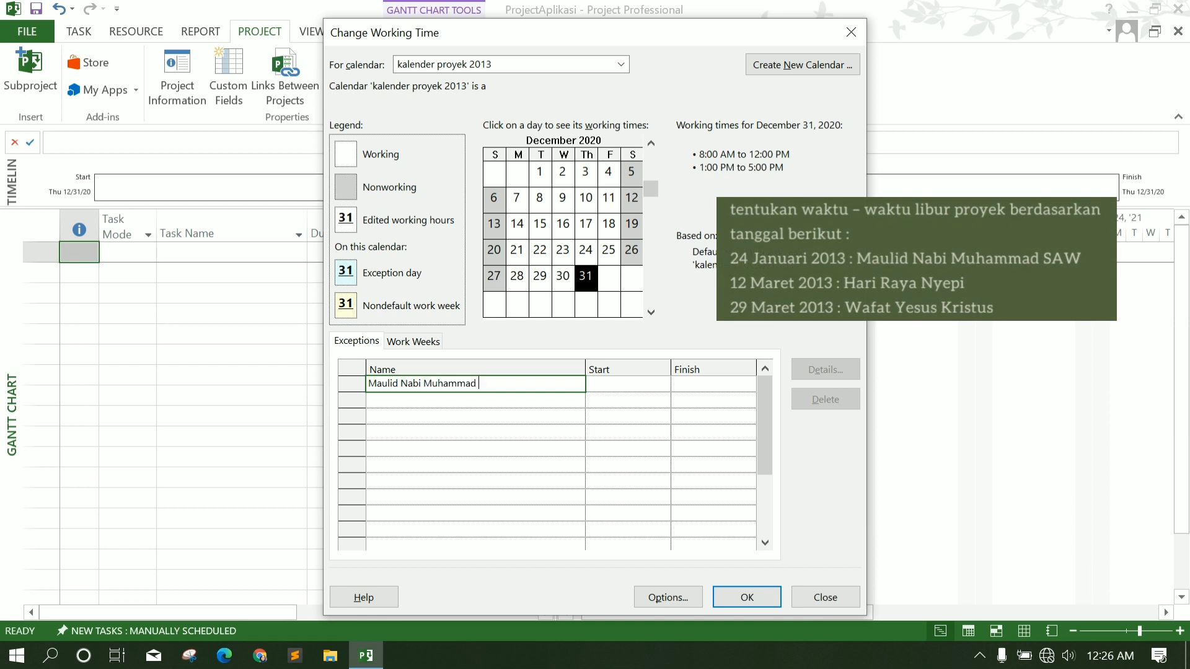
{"action": "type", "text": "d Nabi Muhammad SAW"}
{"action": "left_click", "coordinate": [633, 387]}
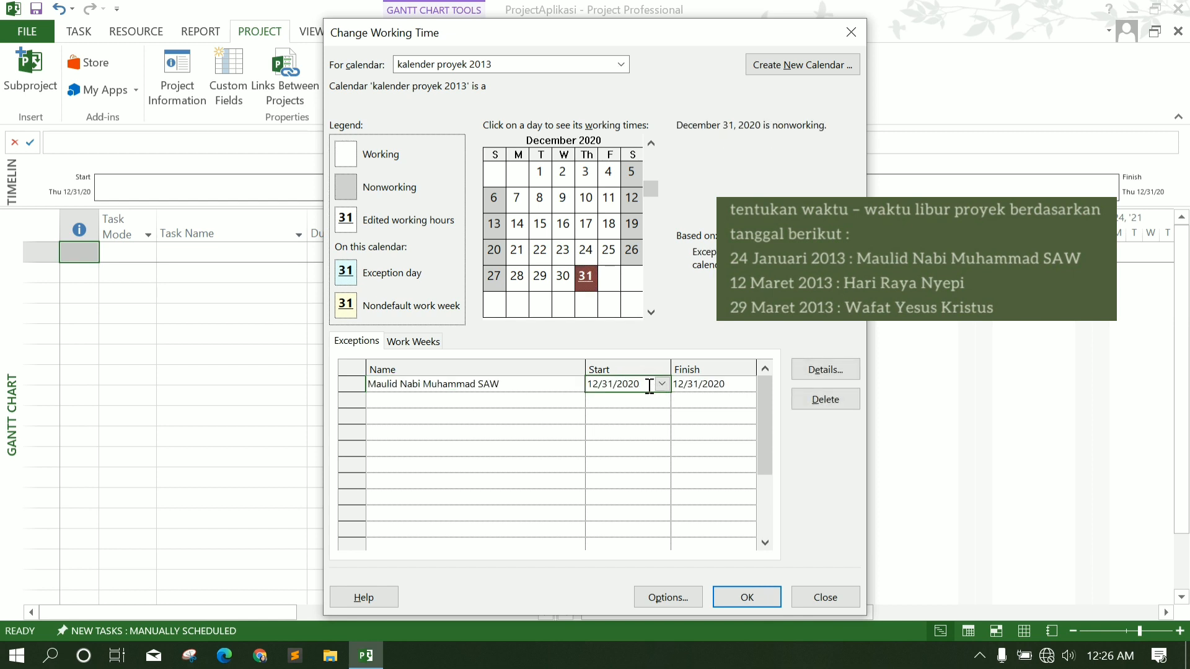
{"action": "left_click", "coordinate": [832, 367]}
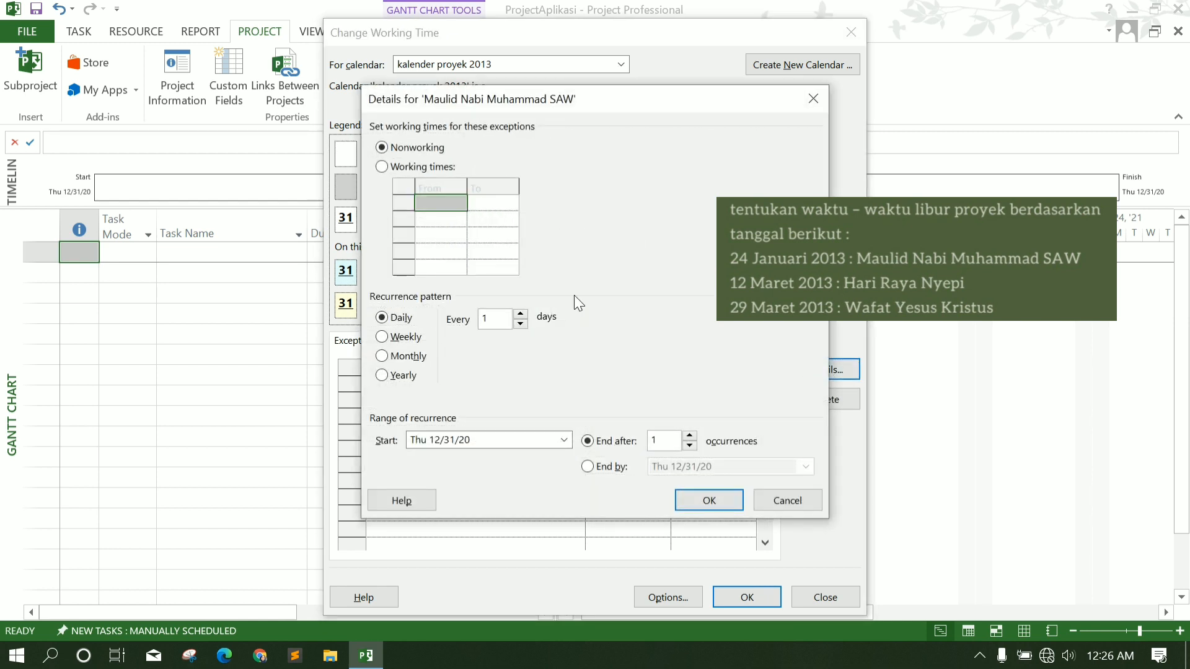
{"action": "left_click", "coordinate": [483, 444]}
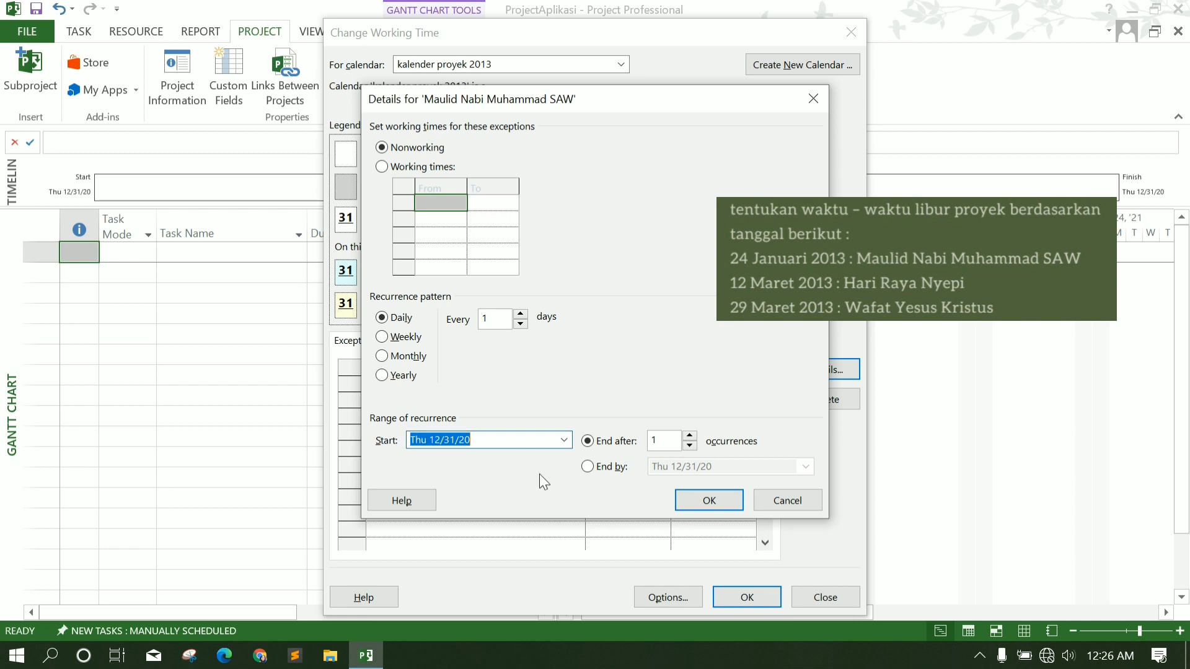
{"action": "type", "text": "1"}
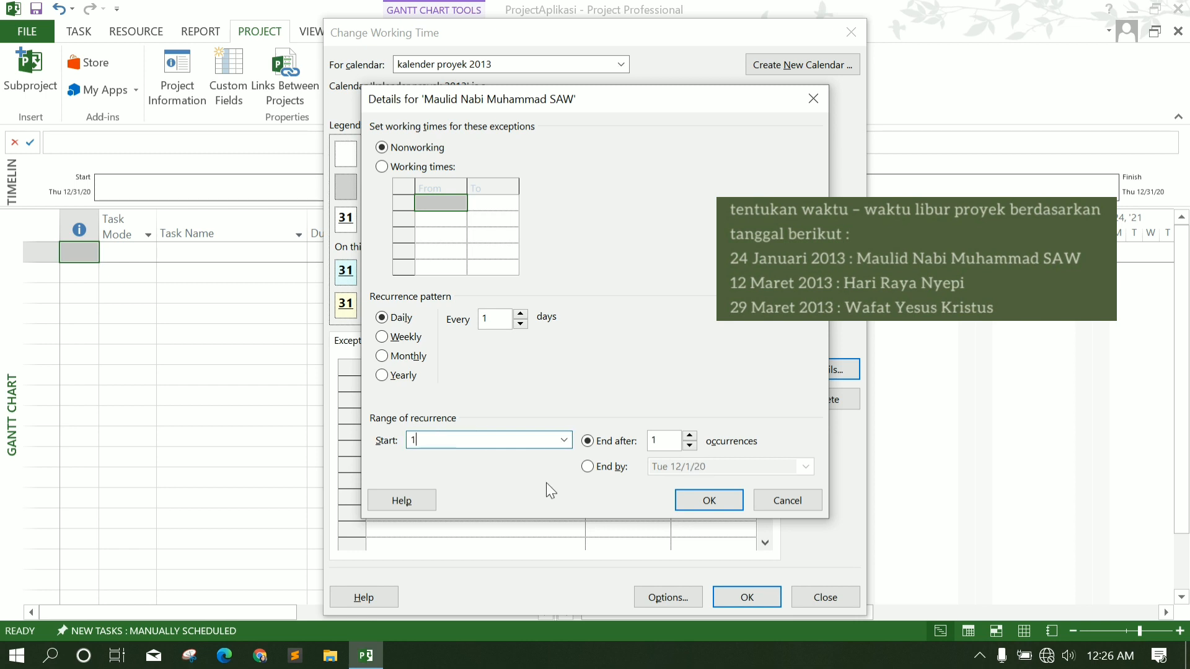
{"action": "type", "text": "/24/2013"}
{"action": "left_click", "coordinate": [588, 469]}
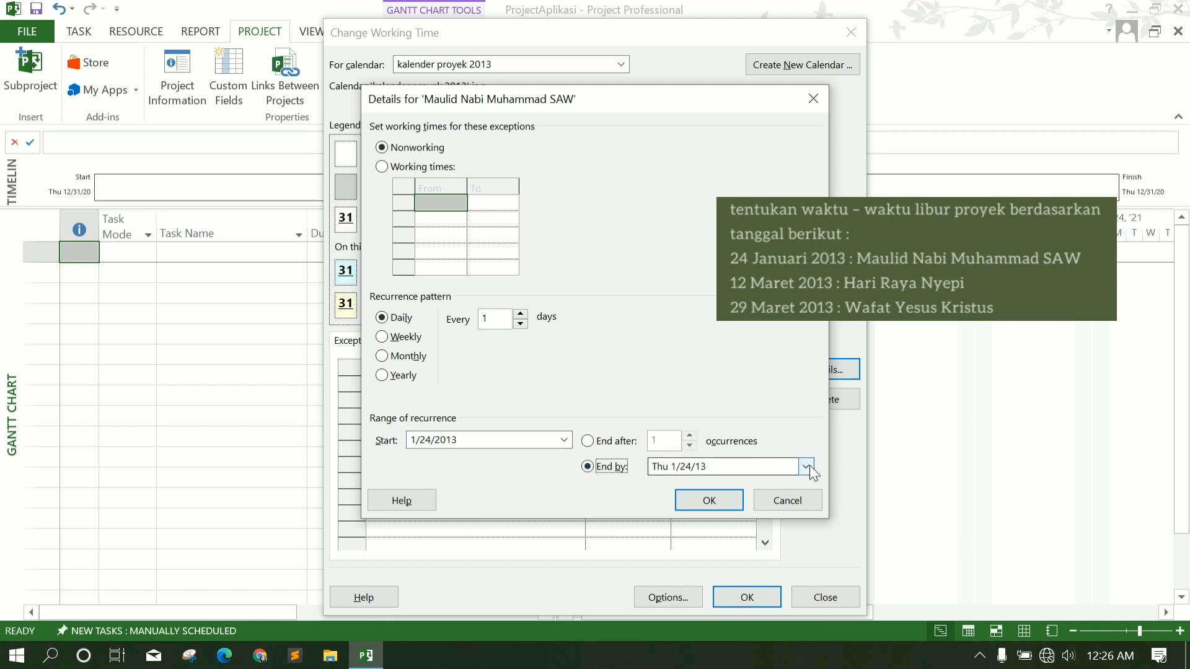
{"action": "left_click", "coordinate": [588, 441]}
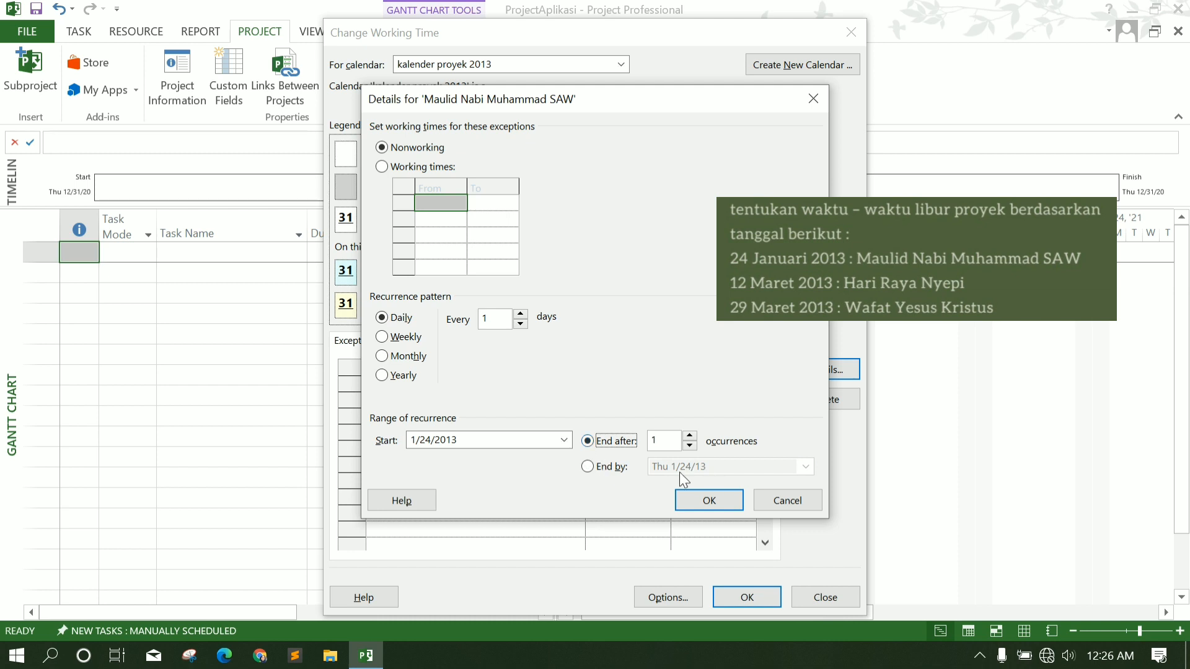
{"action": "left_click", "coordinate": [705, 502]}
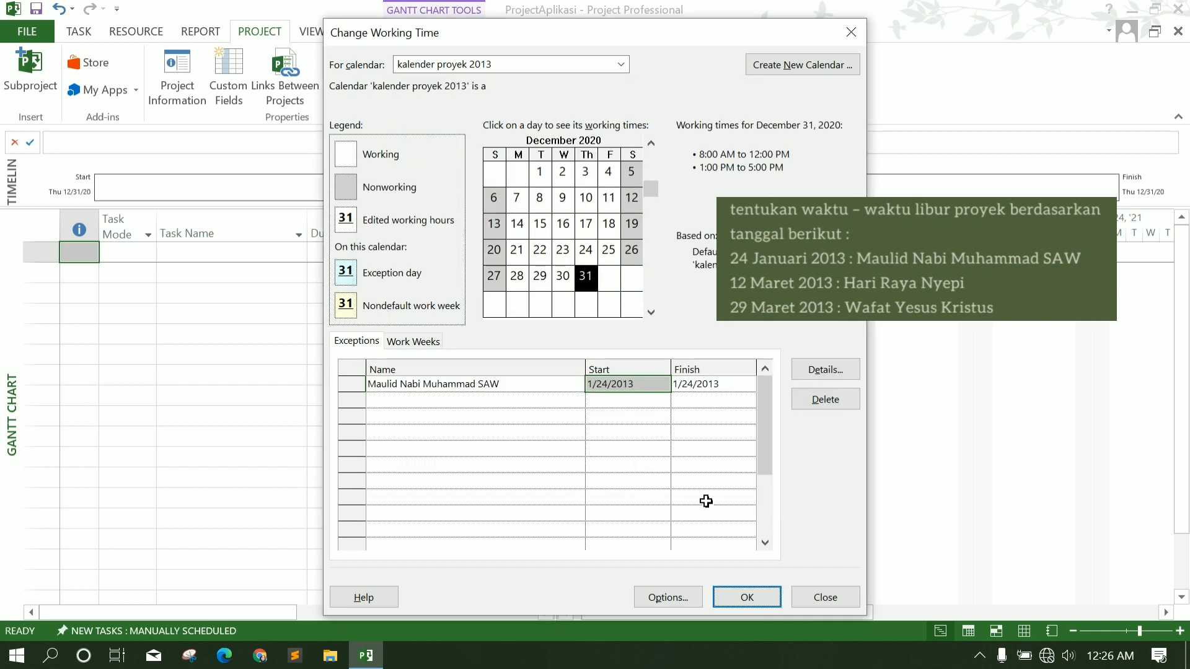
Add a calendar exception named "Hari Raya Nyepi" with both start and finish on 3/12/2013.
{"action": "left_click", "coordinate": [502, 402]}
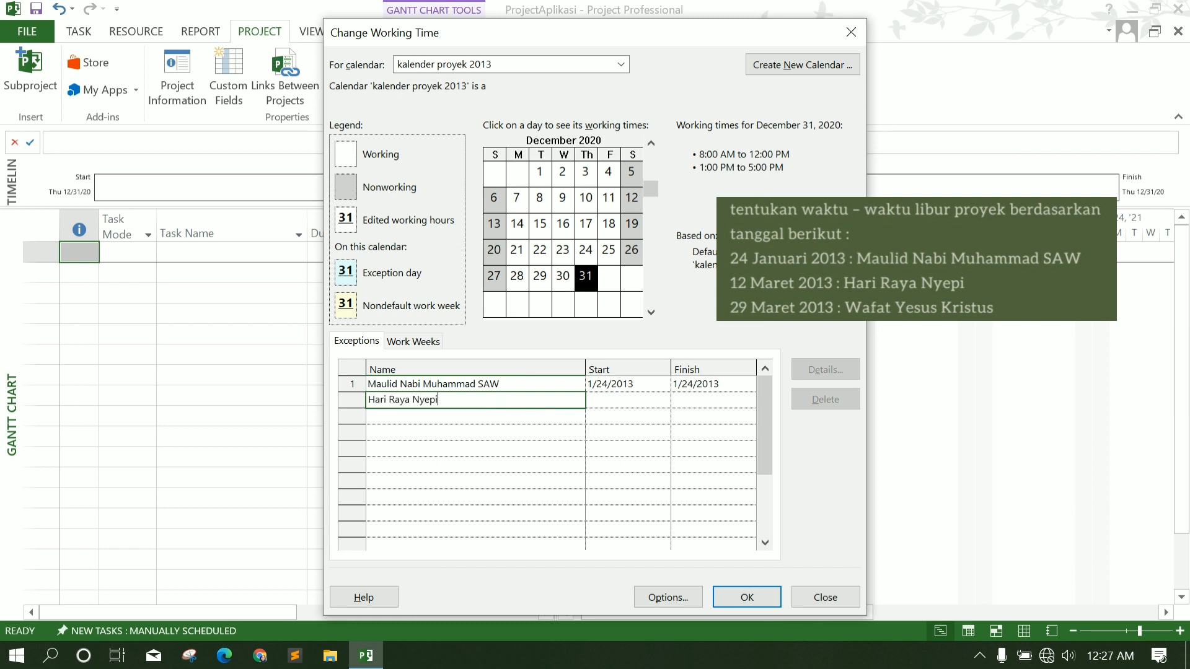
{"action": "left_click", "coordinate": [639, 400]}
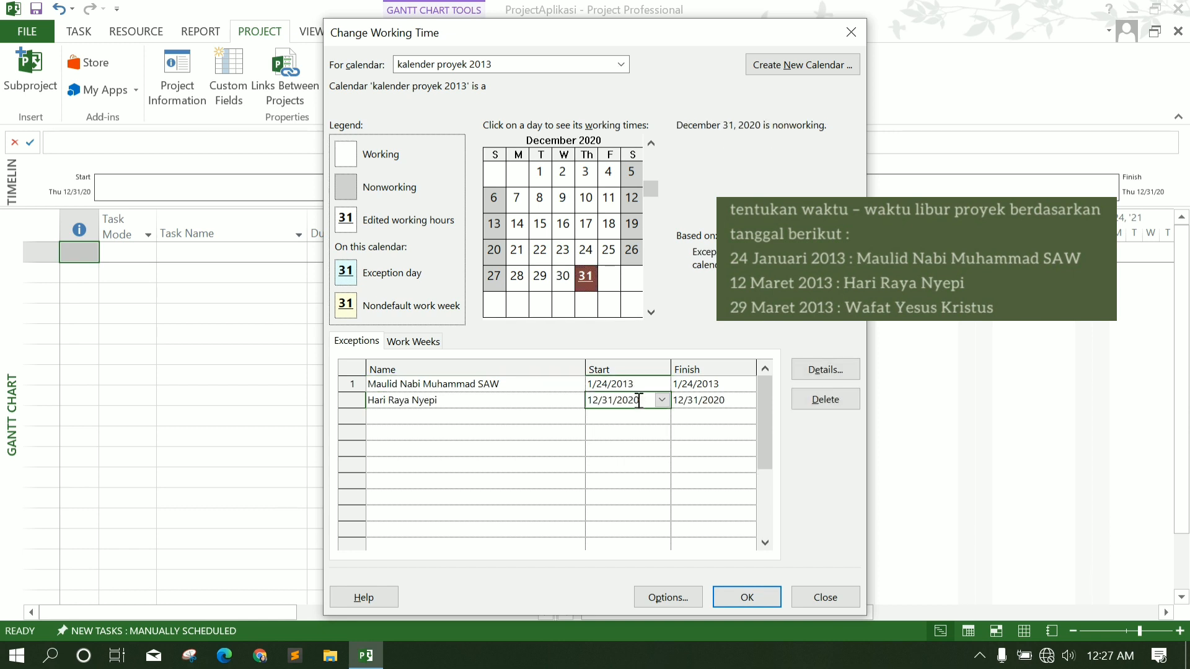
{"action": "key", "text": "BackSpace"}
{"action": "key", "text": "BackSpace"}
{"action": "key", "text": "BackSpace"}
{"action": "key", "text": "BackSpace"}
{"action": "key", "text": "BackSpace"}
{"action": "key", "text": "BackSpace"}
{"action": "key", "text": "BackSpace"}
{"action": "key", "text": "BackSpace"}
{"action": "key", "text": "BackSpace"}
{"action": "key", "text": "BackSpace"}
{"action": "type", "text": "3/12/2013"}
{"action": "left_click", "coordinate": [713, 400]}
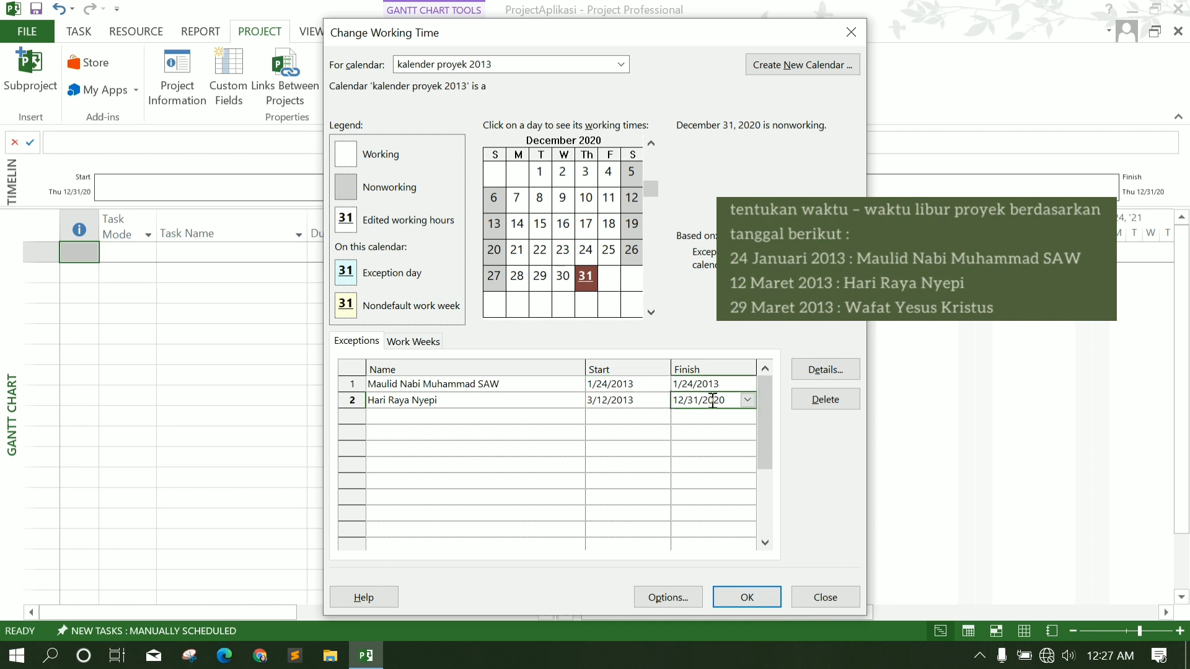
{"action": "key", "text": "BackSpace"}
{"action": "key", "text": "BackSpace"}
{"action": "key", "text": "BackSpace"}
{"action": "key", "text": "BackSpace"}
{"action": "key", "text": "BackSpace"}
{"action": "key", "text": "BackSpace"}
{"action": "key", "text": "BackSpace"}
{"action": "key", "text": "BackSpace"}
{"action": "key", "text": "BackSpace"}
{"action": "key", "text": "BackSpace"}
{"action": "type", "text": "3/12/2013"}
Add a calendar exception named "Wafat Yesus Kristus" for 3/29/2013 and accept the working time changes.
{"action": "left_click", "coordinate": [555, 416]}
{"action": "type", "text": "Wafa"}
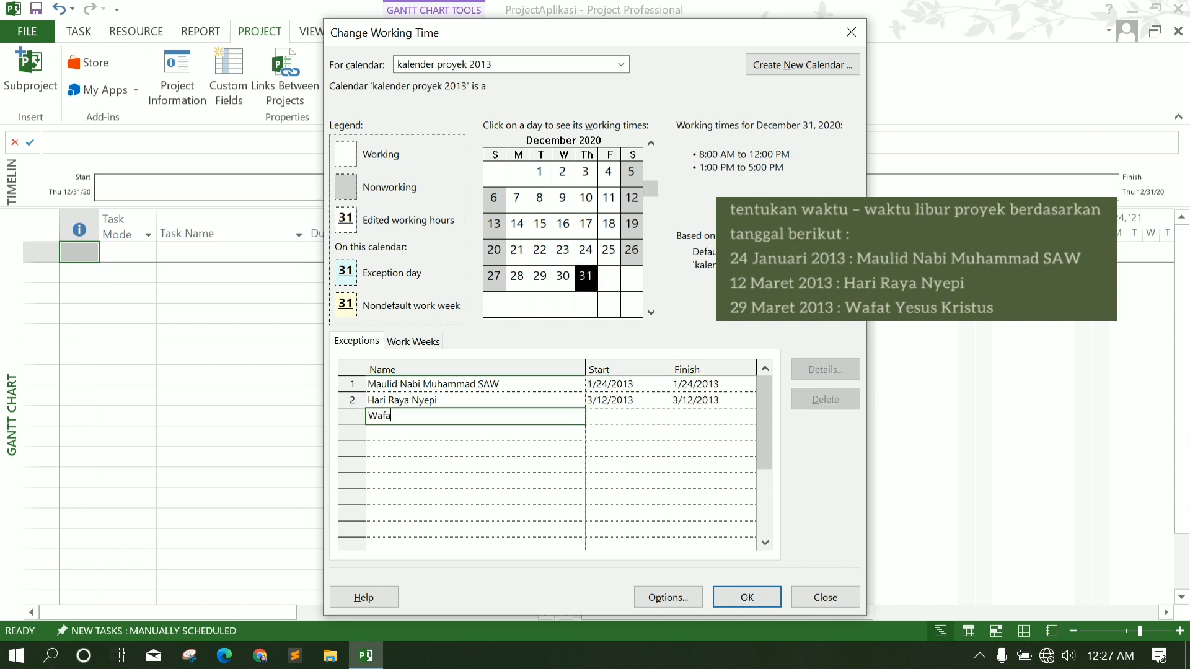
{"action": "type", "text": "t Yesus Kristus"}
{"action": "left_click", "coordinate": [627, 416]}
{"action": "key", "text": "BackSpace"}
{"action": "key", "text": "BackSpace"}
{"action": "key", "text": "BackSpace"}
{"action": "key", "text": "BackSpace"}
{"action": "key", "text": "BackSpace"}
{"action": "key", "text": "BackSpace"}
{"action": "key", "text": "BackSpace"}
{"action": "key", "text": "BackSpace"}
{"action": "key", "text": "BackSpace"}
{"action": "key", "text": "BackSpace"}
{"action": "type", "text": "3"}
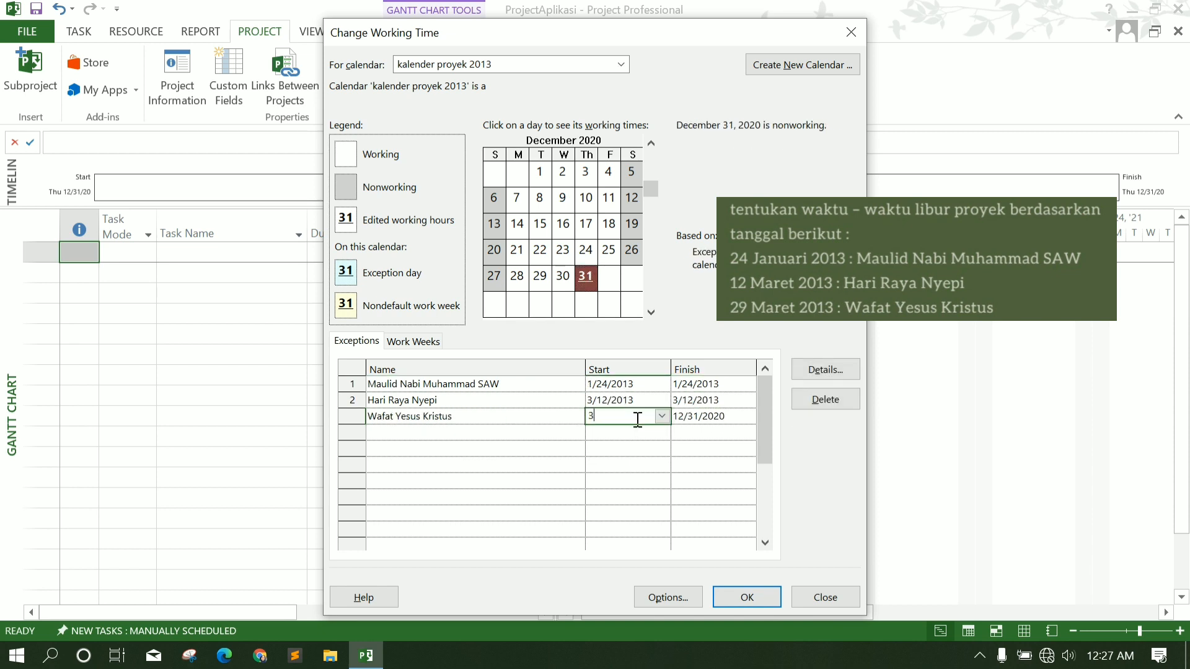
{"action": "type", "text": "/29/2013"}
{"action": "left_click", "coordinate": [721, 416]}
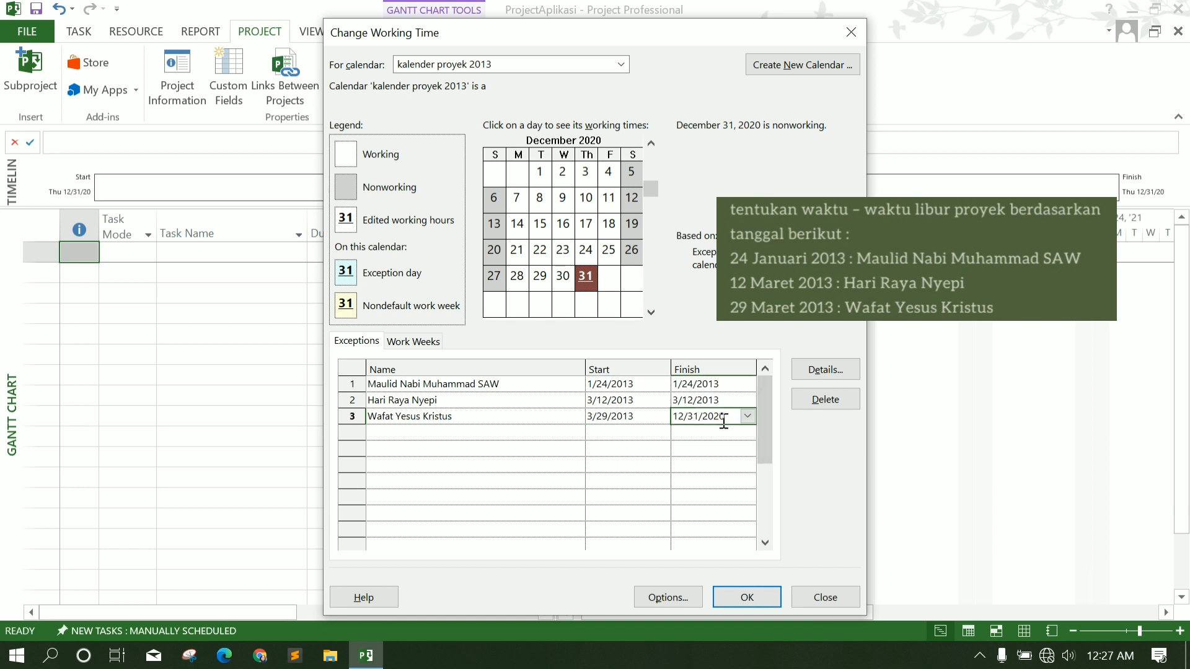
{"action": "key", "text": "BackSpace"}
{"action": "key", "text": "BackSpace"}
{"action": "key", "text": "BackSpace"}
{"action": "key", "text": "BackSpace"}
{"action": "key", "text": "BackSpace"}
{"action": "key", "text": "BackSpace"}
{"action": "key", "text": "BackSpace"}
{"action": "key", "text": "BackSpace"}
{"action": "key", "text": "BackSpace"}
{"action": "key", "text": "BackSpace"}
{"action": "type", "text": "3/9/2013"}
{"action": "key", "text": "Return"}
{"action": "left_click", "coordinate": [747, 597]}
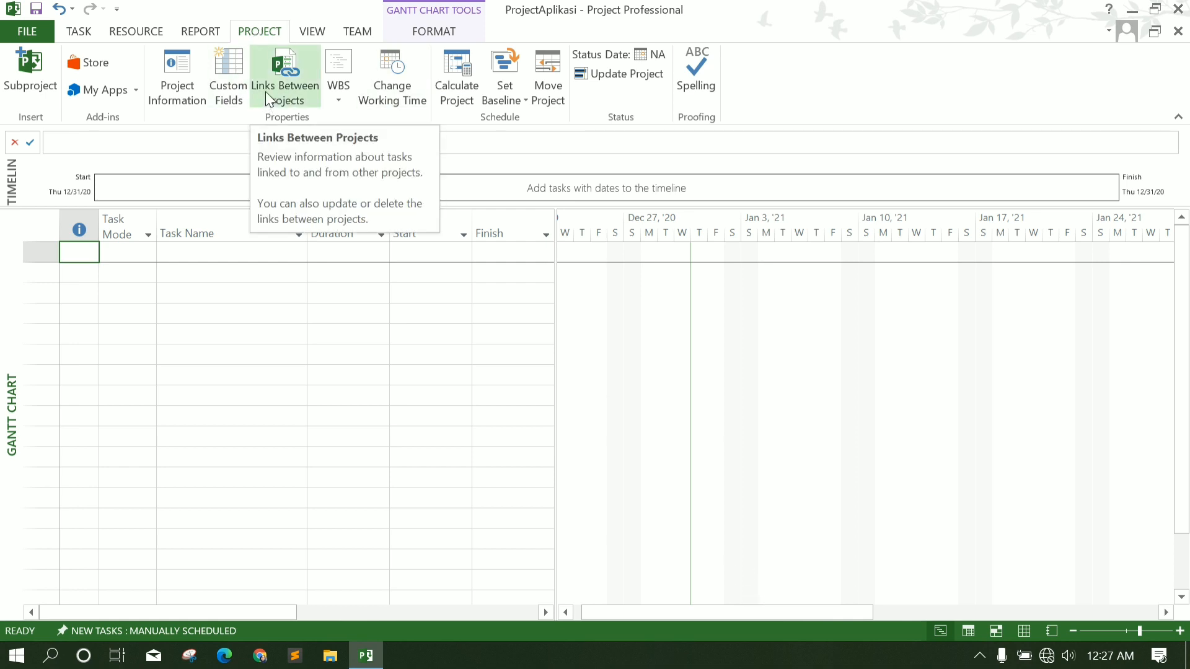
Set the project's calendar to "kalender proyek 2013" and its start date to 1/14/2013 in the project information.
{"action": "left_click", "coordinate": [202, 73]}
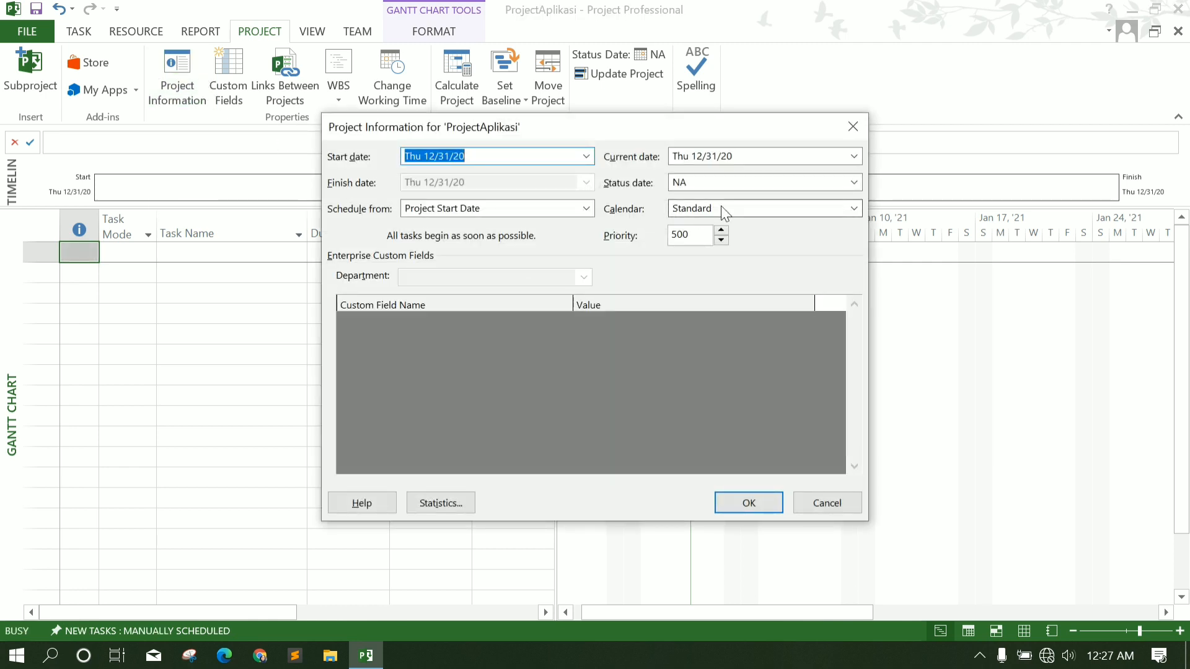
{"action": "left_click", "coordinate": [753, 211]}
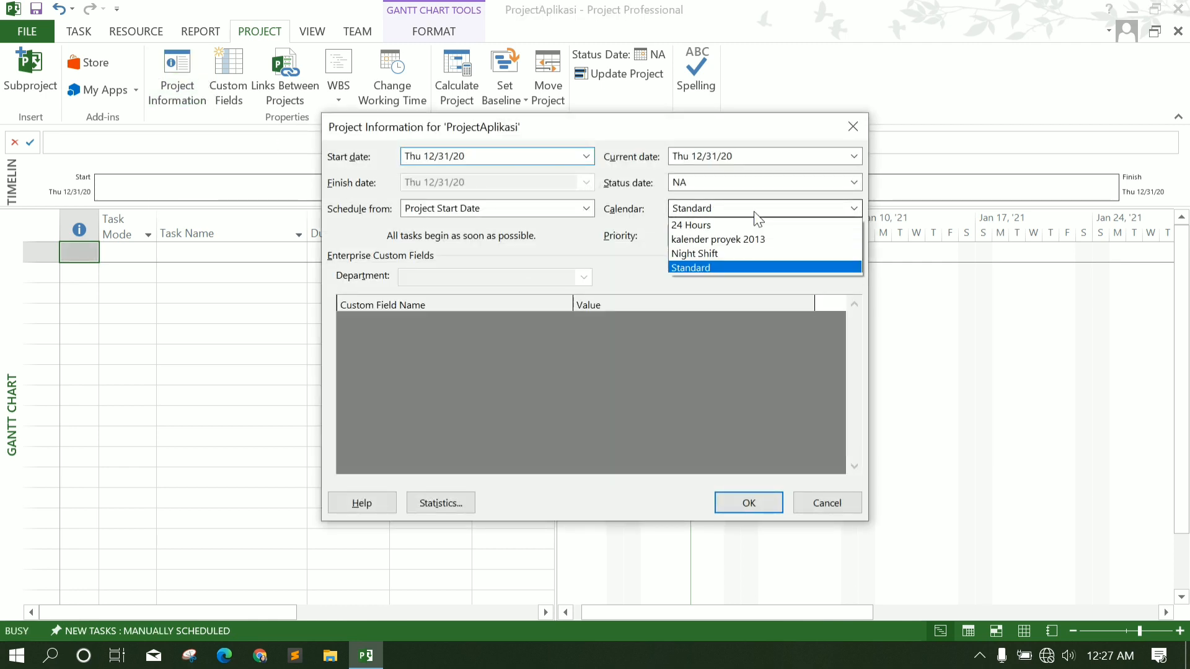
{"action": "left_click", "coordinate": [779, 240]}
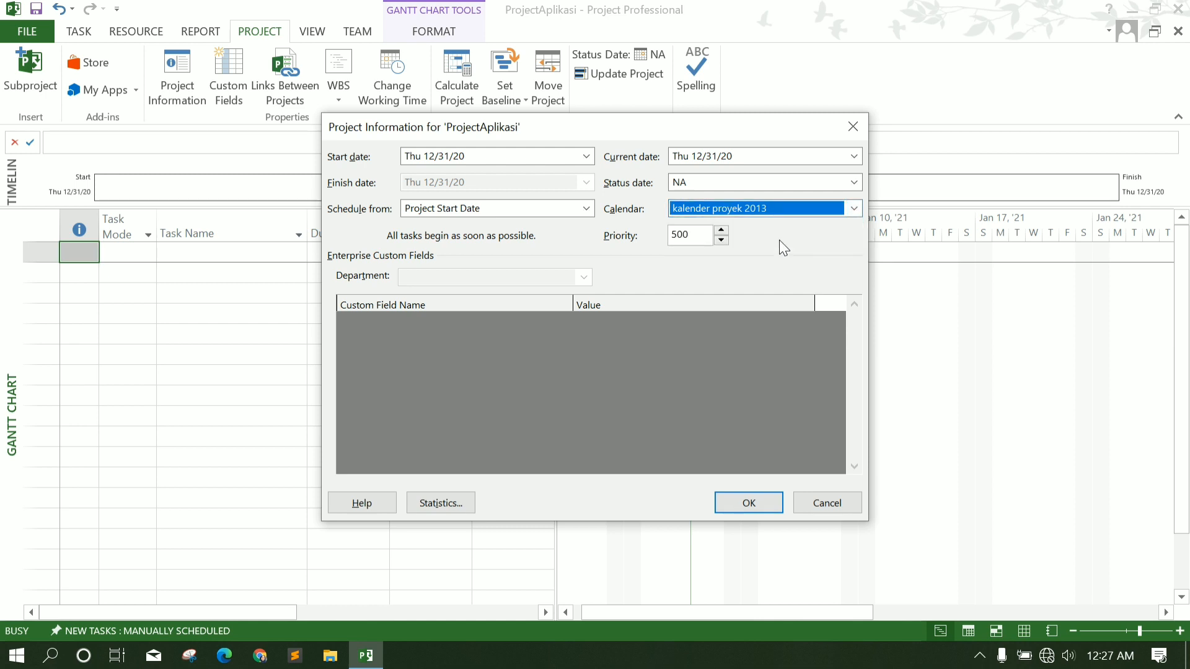
{"action": "left_click", "coordinate": [482, 156]}
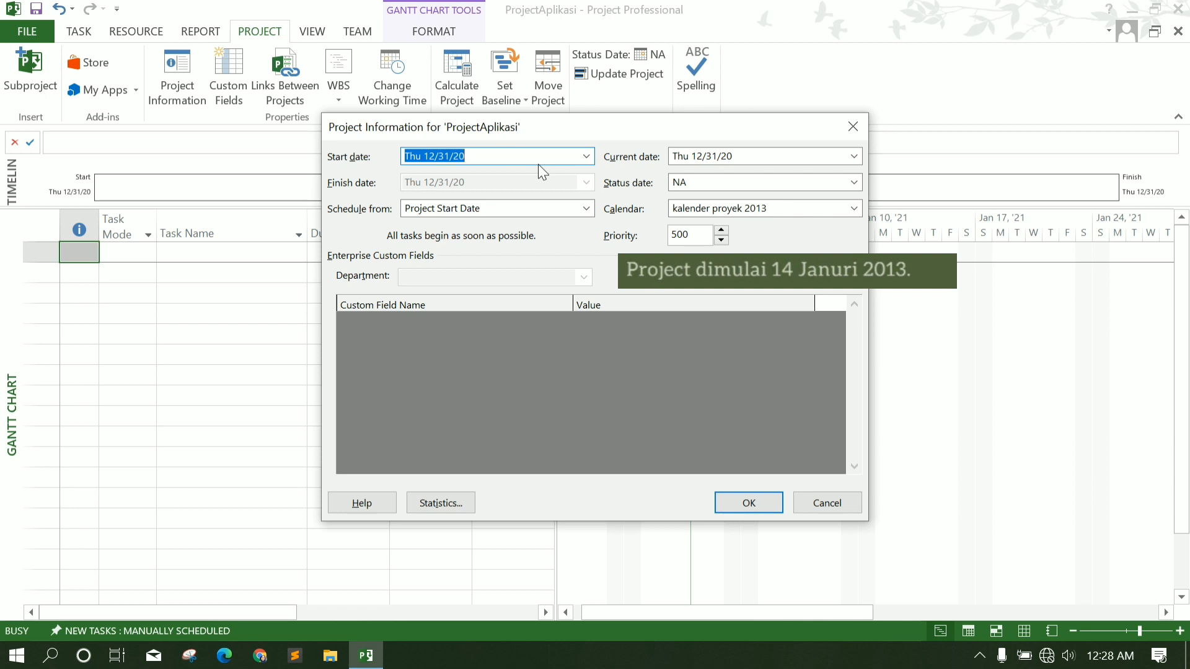
{"action": "type", "text": "1/14/2013"}
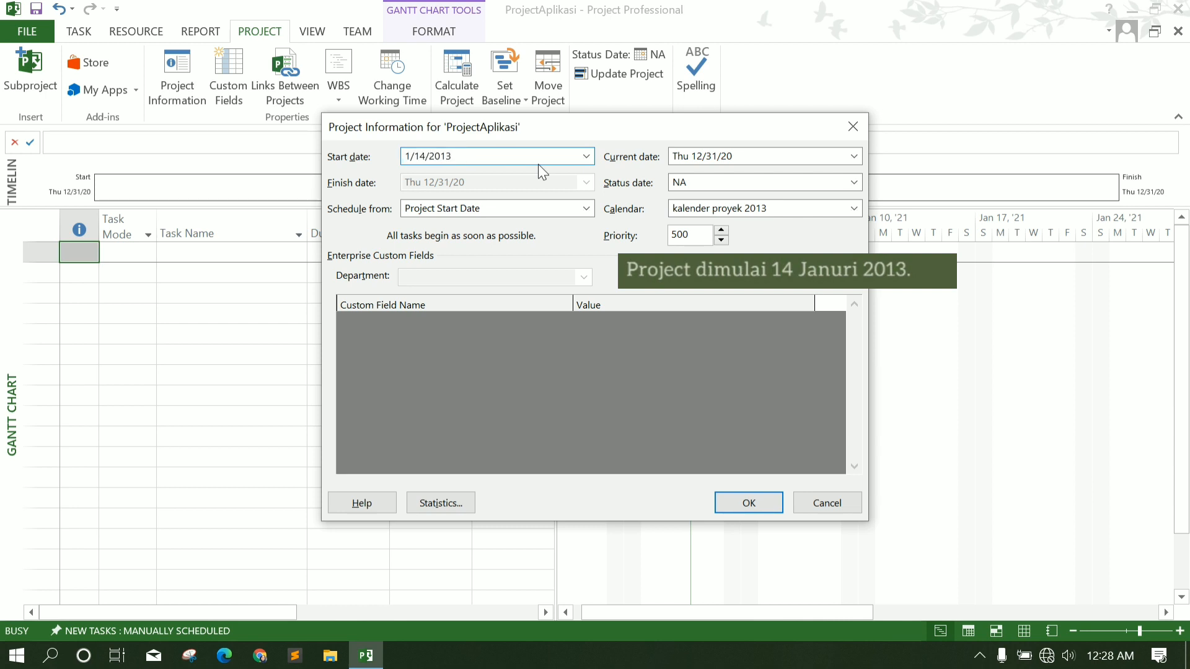
{"action": "left_click", "coordinate": [796, 208]}
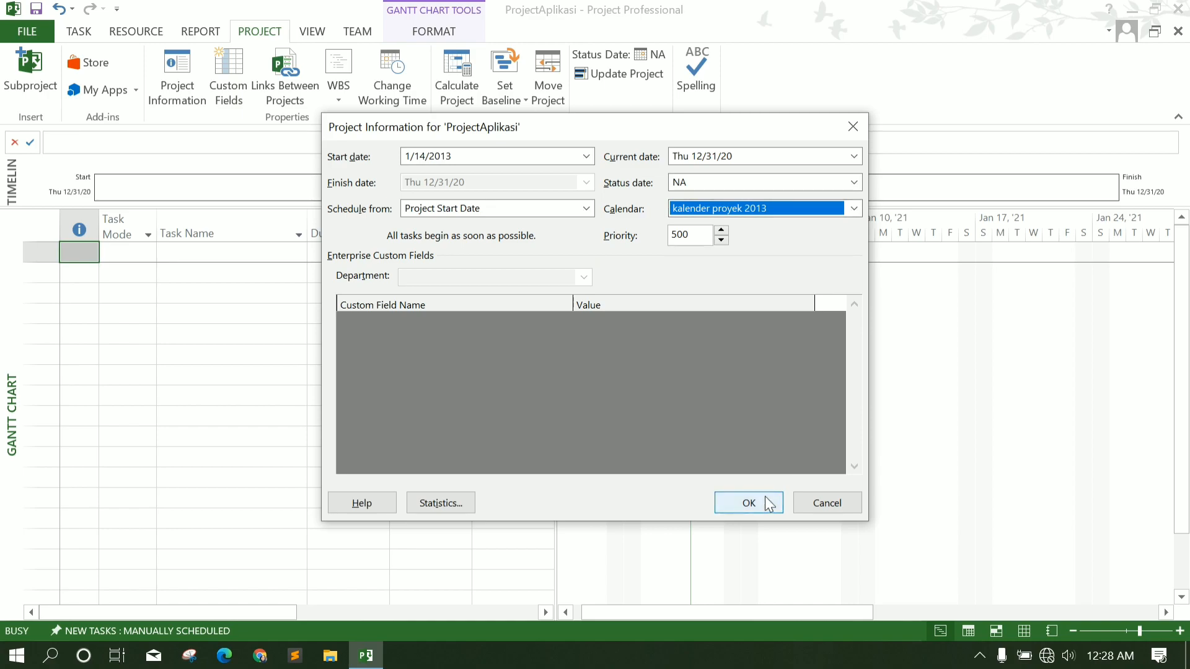
{"action": "left_click", "coordinate": [765, 497]}
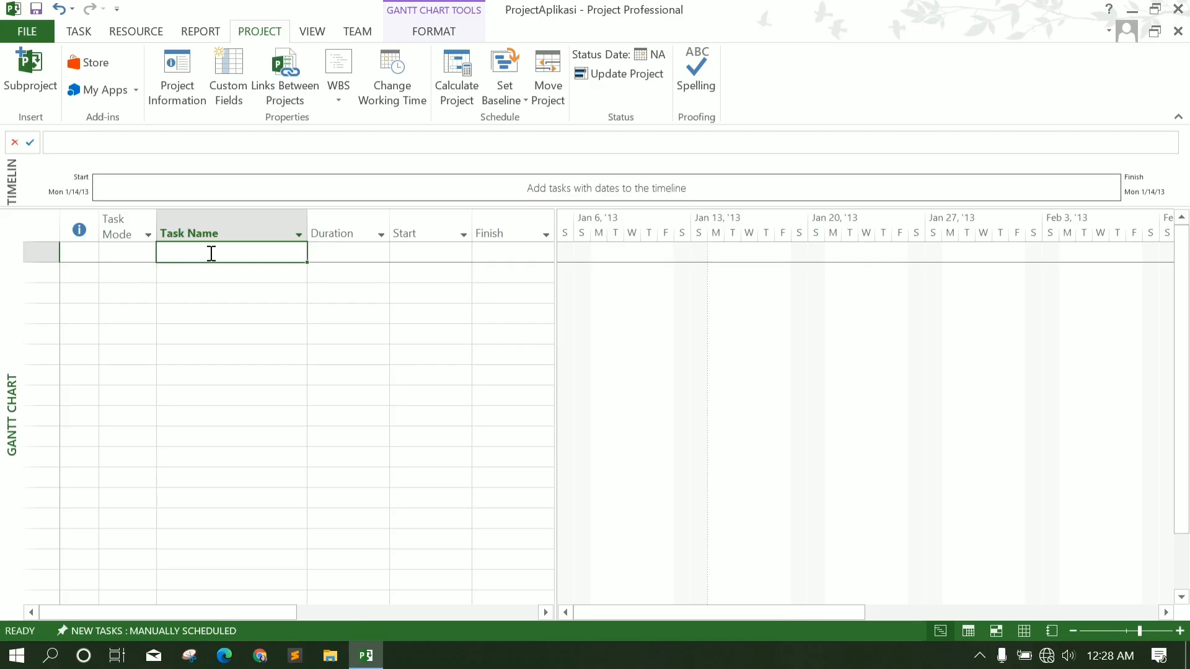
Enter "Analisa dan desain sistem" as the name of the first task.
{"action": "type", "text": "Analis"}
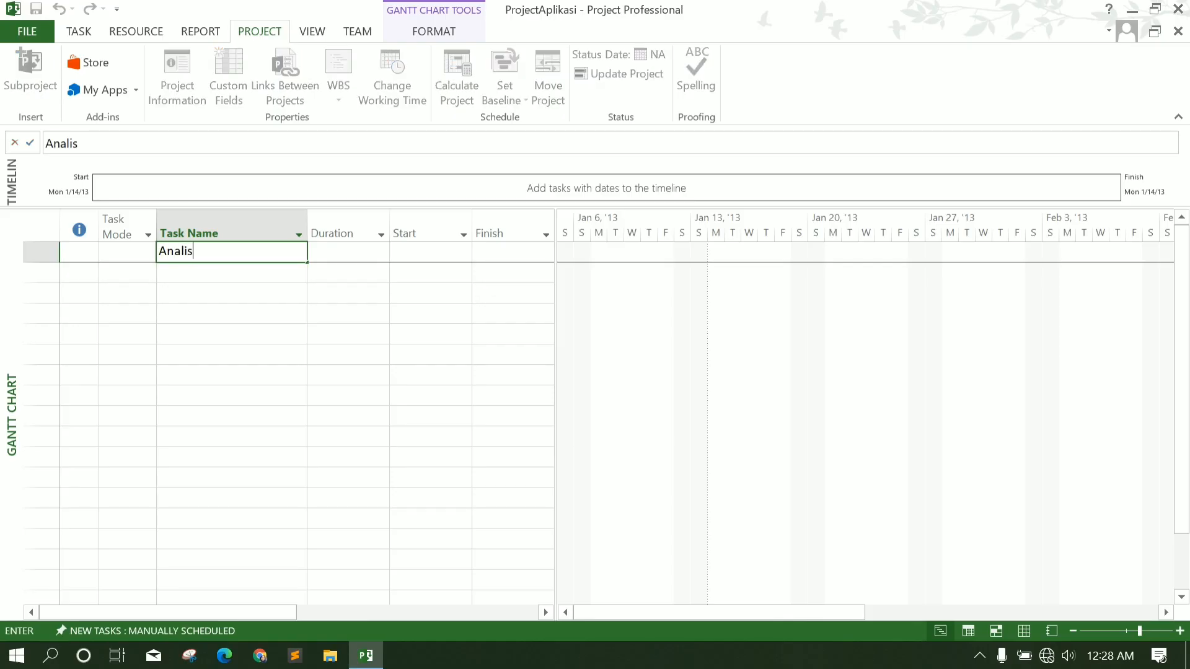
{"action": "type", "text": "a dan desai"}
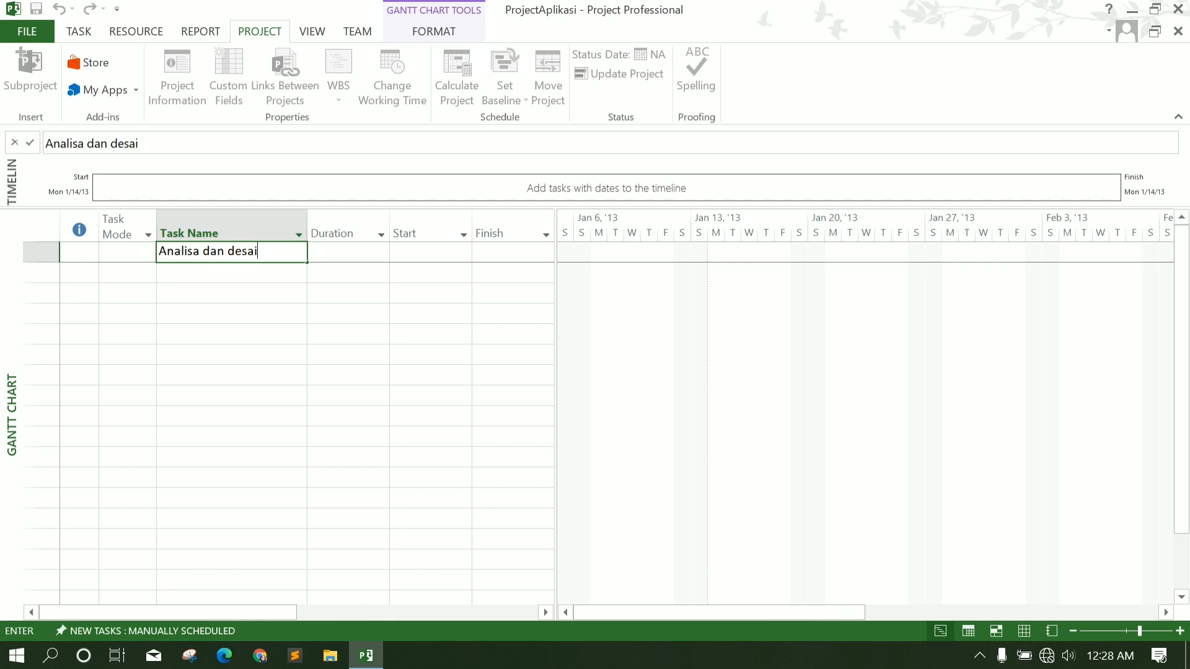
{"action": "type", "text": "n sistem"}
{"action": "key", "text": "Return"}
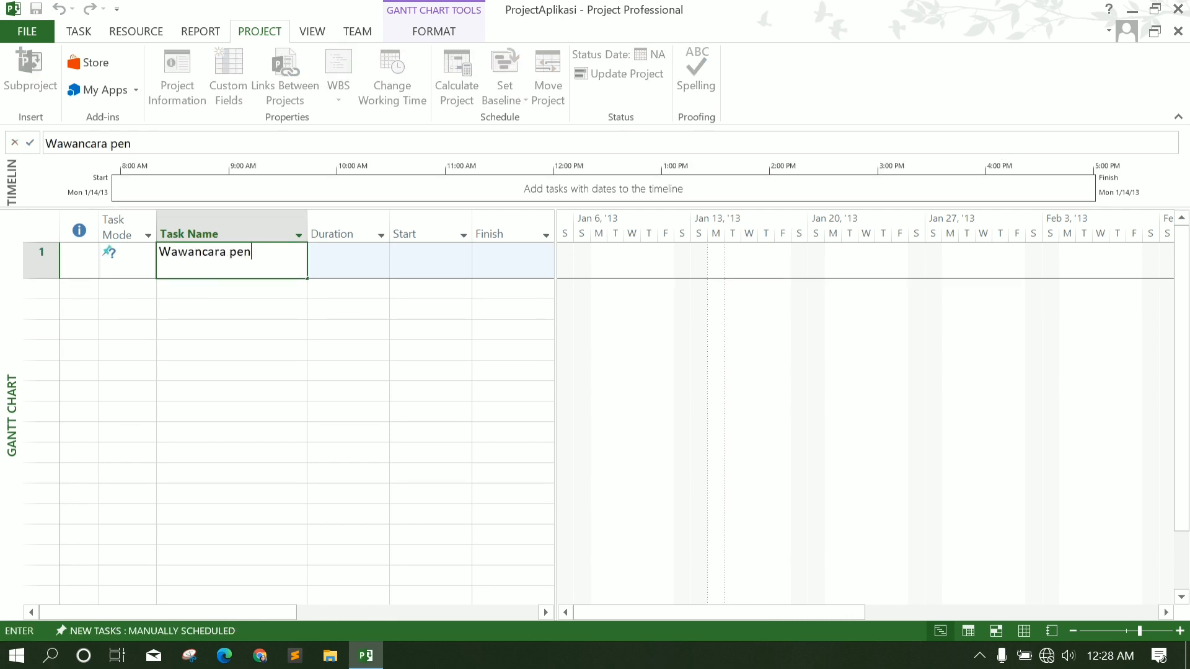
Enter the tasks "Wawancara pengguna", "Membuat diagram konteks", "Membuat DFD" and "Membuat kamus data", starting in the first row.
{"action": "type", "text": "gguna"}
{"action": "key", "text": "Return"}
{"action": "type", "text": "Membuat diagram konteks"}
{"action": "key", "text": "Return"}
{"action": "type", "text": "Membuat DFD"}
{"action": "key", "text": "Return"}
{"action": "type", "text": "Membuat kamus data"}
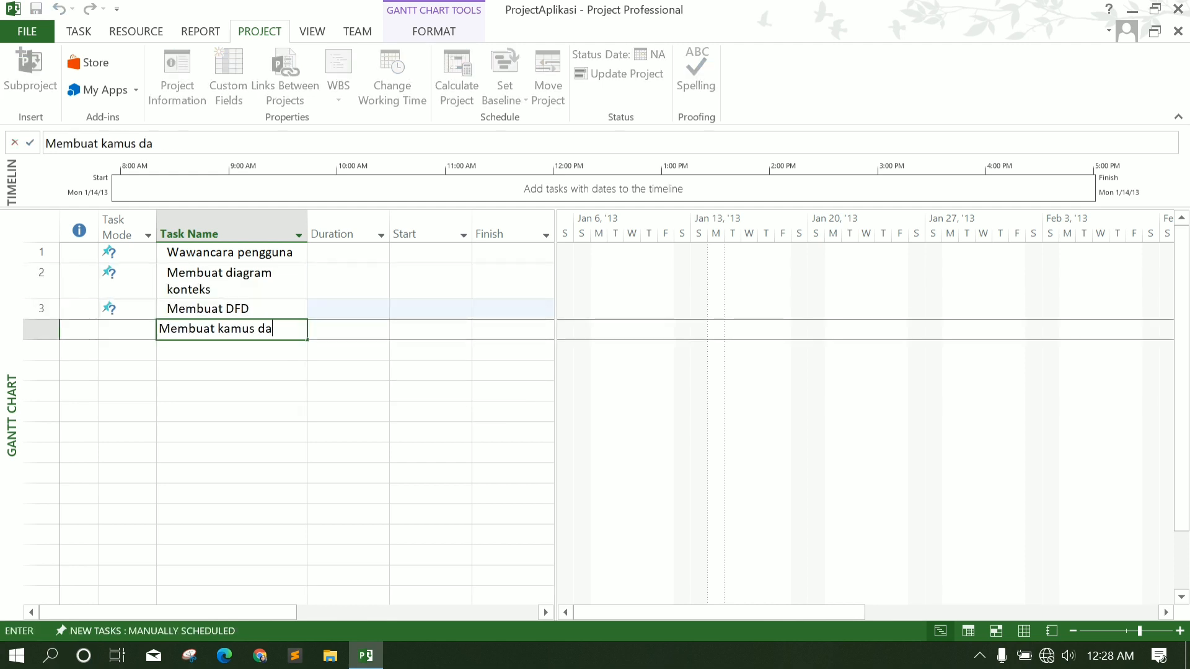
{"action": "key", "text": "Return"}
Add the tasks "Membuat spesifikasi proses", "Membuat ERD" and "Dokumentasi analisa dan desain sistem" below the existing ones.
{"action": "type", "text": "Membuat spesifikasi proses"}
{"action": "key", "text": "Return"}
{"action": "type", "text": "Membuat ERD"}
{"action": "key", "text": "Return"}
{"action": "type", "text": "Dokumentasi analisa dan desain sistem"}
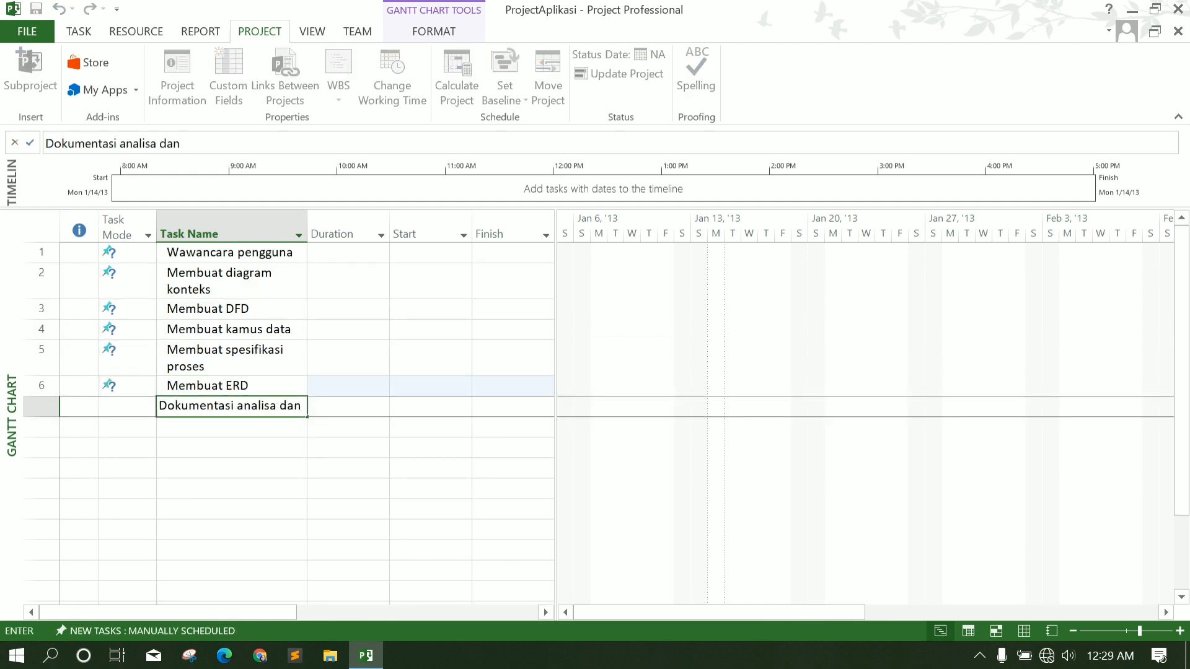
{"action": "key", "text": "Return"}
Add the tasks "Desain aplikasi", "Membuat desain menu + form entri", "Membuat desain report" and "Membuat desain aplikasi".
{"action": "type", "text": "Desain aplikasi"}
{"action": "key", "text": "Return"}
{"action": "type", "text": "Membuat desain menu + form entri"}
{"action": "key", "text": "Return"}
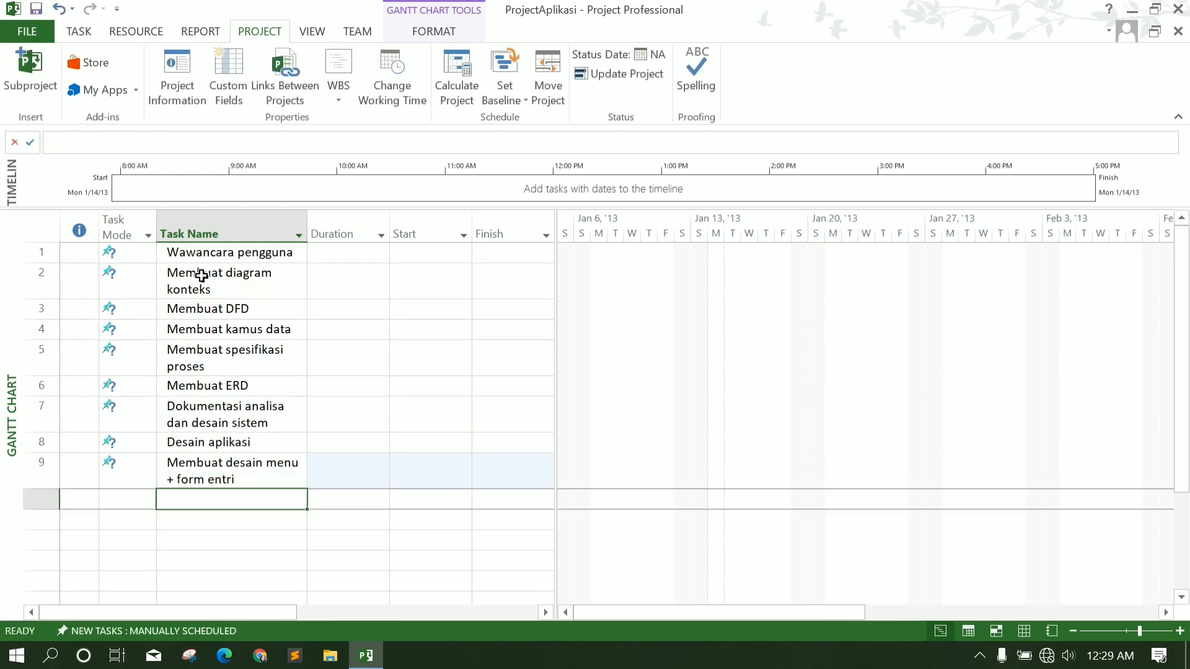
{"action": "type", "text": "Membuat desain report"}
{"action": "key", "text": "Return"}
{"action": "type", "text": "Membuat desain aplikasi"}
{"action": "key", "text": "Return"}
Add the tasks "Programming", "Programming (Front end & Back end)" and "Dokumentasi program".
{"action": "type", "text": "Programming"}
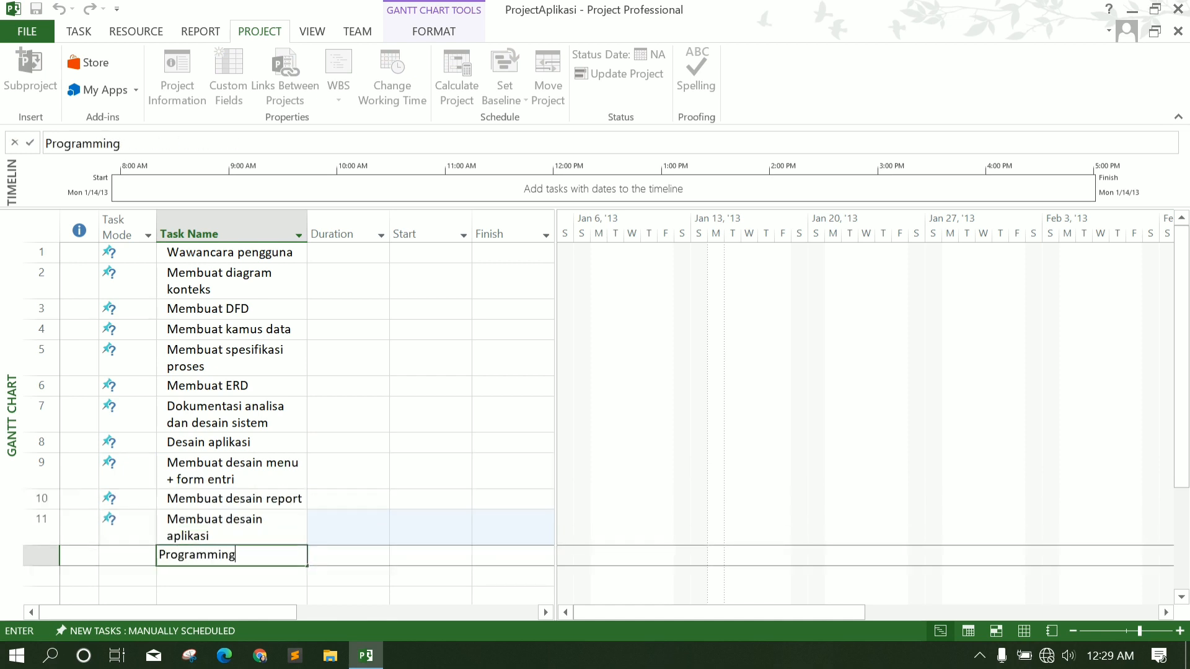
{"action": "key", "text": "Return"}
{"action": "type", "text": "Programming (Front end & Back end)"}
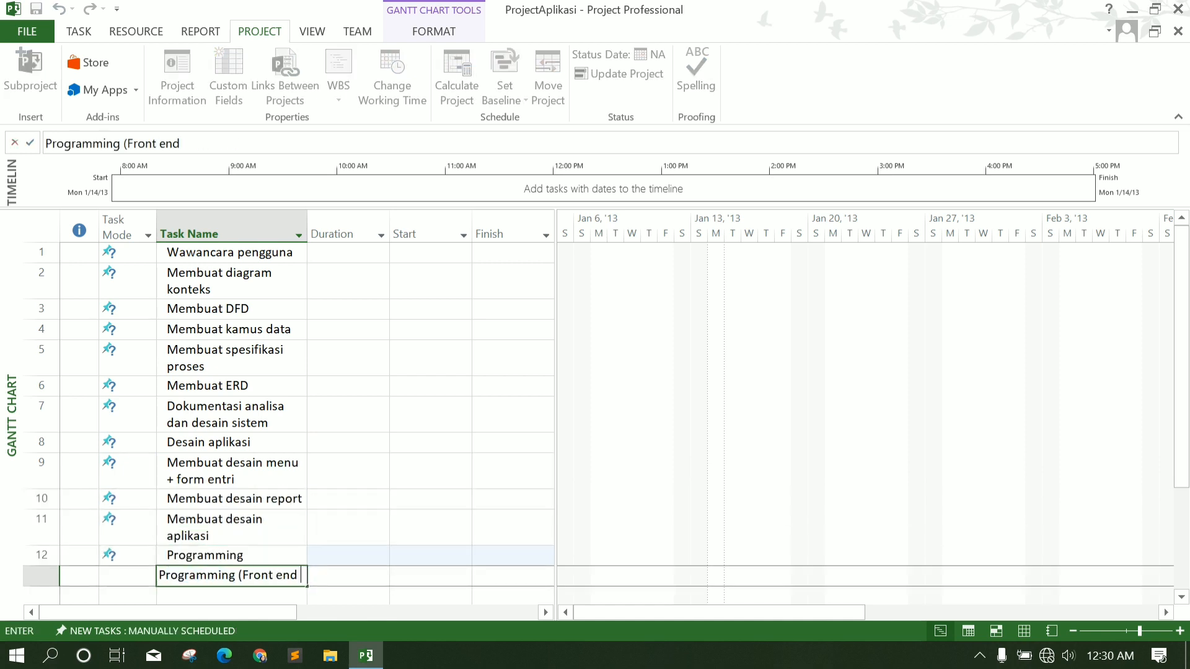
{"action": "key", "text": "Return"}
{"action": "type", "text": "Dokumentasi program"}
{"action": "key", "text": "Return"}
Add the tasks "Testing program", "Melakukan test terhadap program", "Memberikan catatan perbaikan" and "Dokumentasi testing".
{"action": "type", "text": "Testing program"}
{"action": "key", "text": "Tab"}
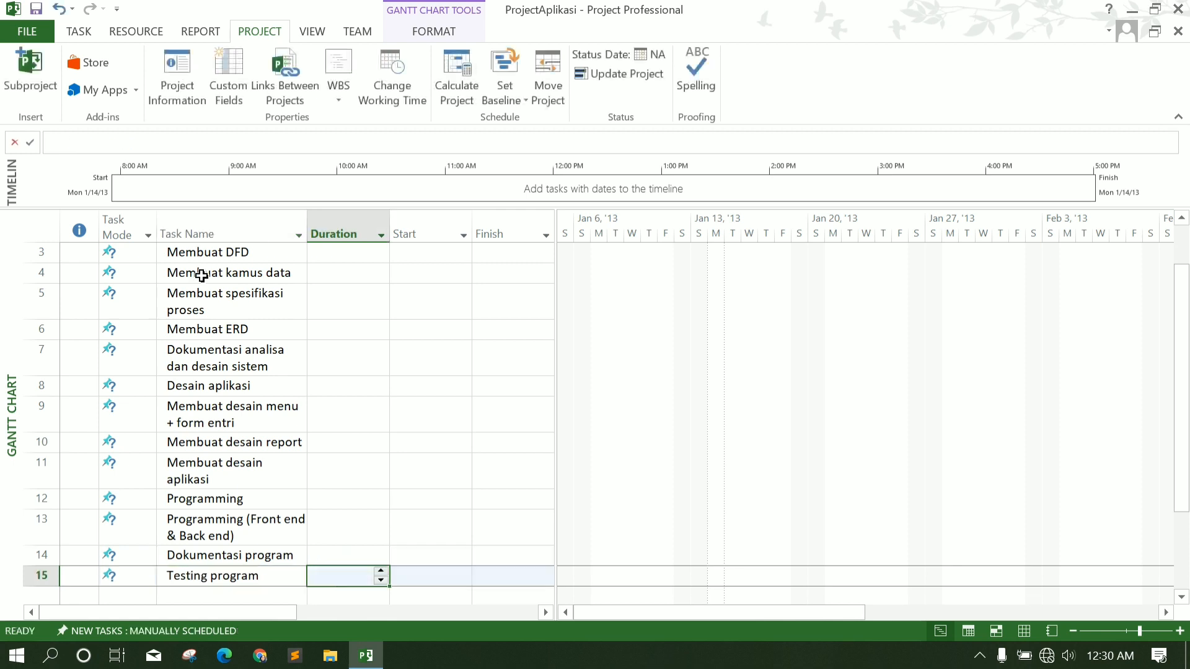
{"action": "key", "text": "Return"}
{"action": "type", "text": "Melakukan test terhadap program"}
{"action": "key", "text": "Return"}
{"action": "type", "text": "Member"}
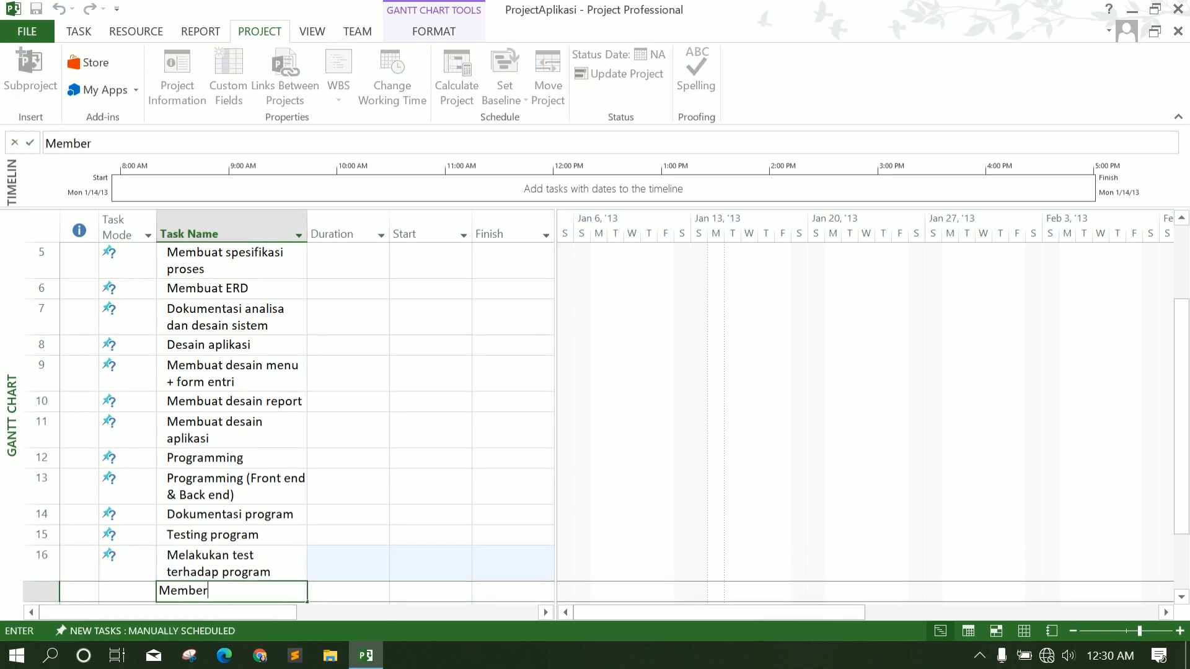
{"action": "type", "text": "ikan catatan perbaikan catatan perbai"}
{"action": "key", "text": "Return"}
{"action": "type", "text": "Dokumentasi testing"}
{"action": "key", "text": "Return"}
Add the tasks "Instalasi program", "Setting infrastruktur" and "Instalasi program ke komputer" at the end of the task list.
{"action": "type", "text": "Instalasi program"}
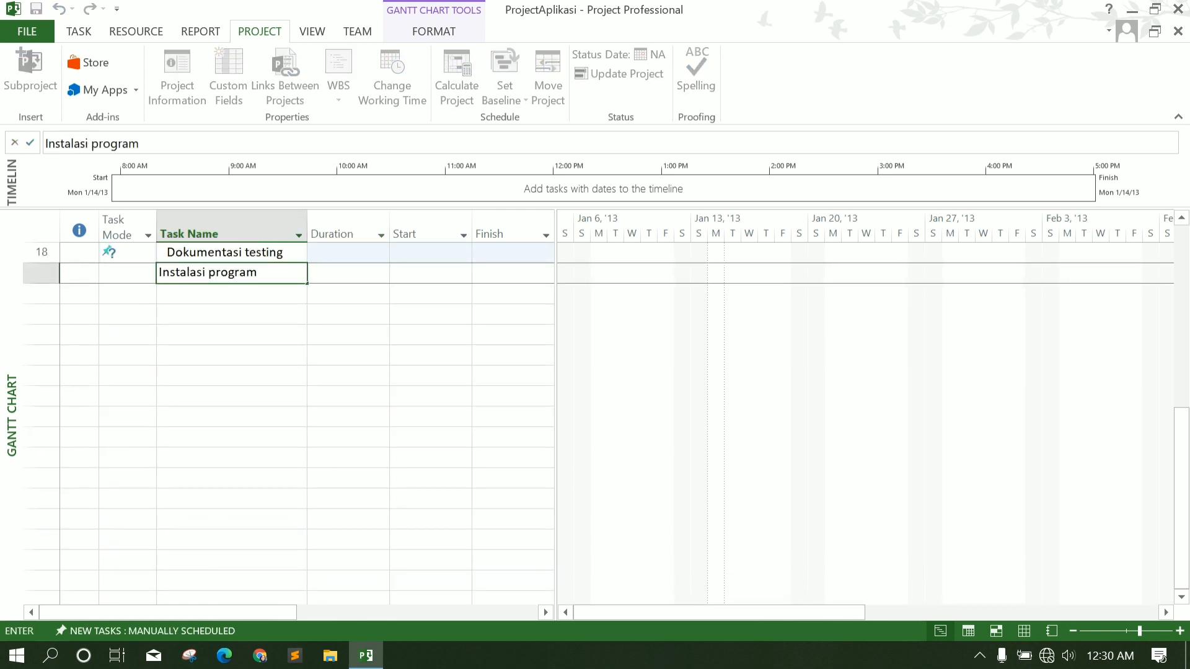
{"action": "key", "text": "Return"}
{"action": "type", "text": "Setting infrastruktur"}
{"action": "key", "text": "Tab"}
{"action": "key", "text": "Return"}
{"action": "type", "text": "Instalasi program ke kompue"}
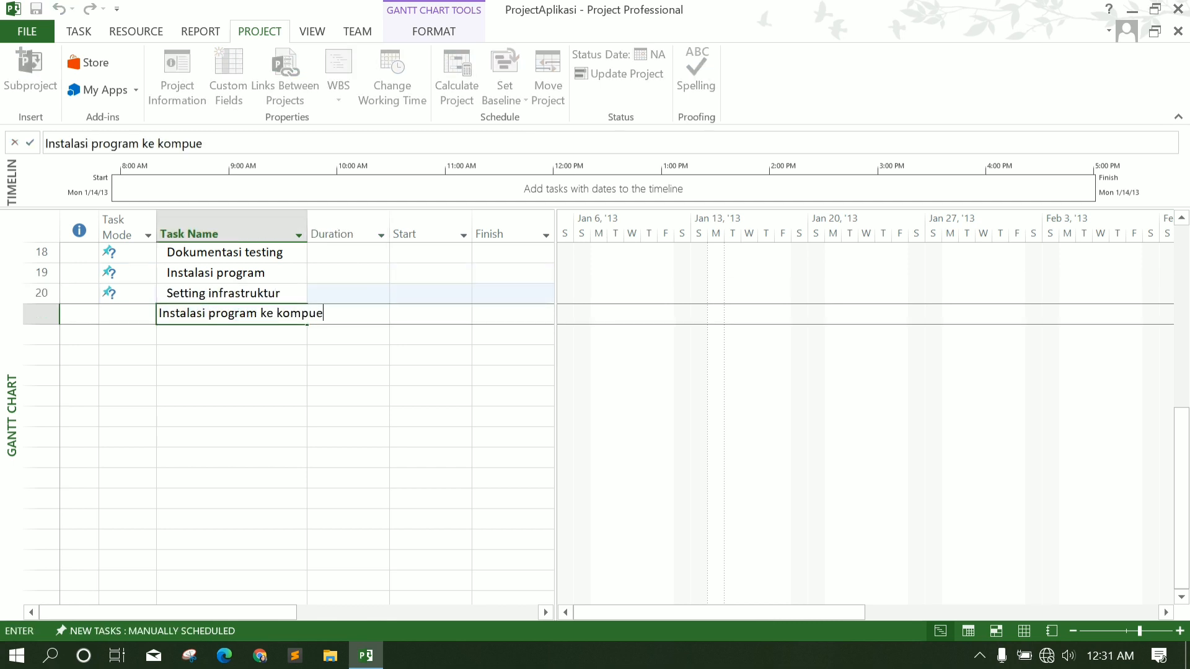
{"action": "key", "text": "BackSpace"}
{"action": "type", "text": "ter"}
Cut all the task names and paste them starting at row 2, leaving the first row empty.
{"action": "scroll", "coordinate": [248, 317], "scroll_direction": "up", "scroll_amount": 6}
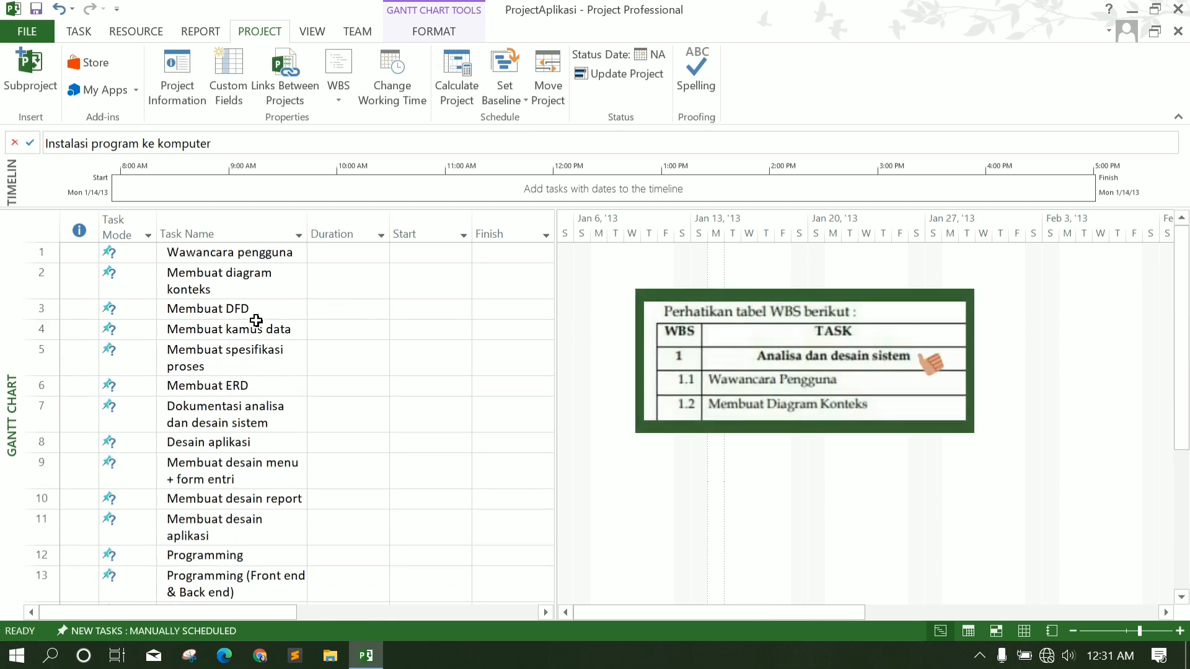
{"action": "left_click_drag", "start_coordinate": [188, 252], "coordinate": [243, 427]}
{"action": "key", "text": "ctrl+x"}
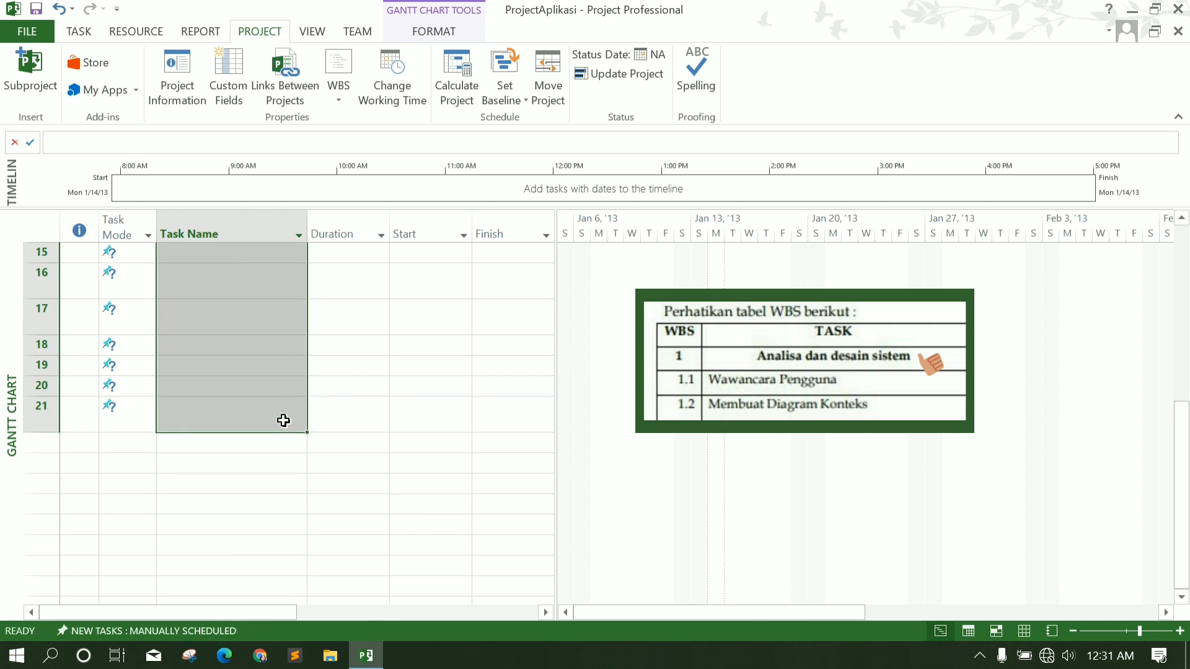
{"action": "scroll", "coordinate": [284, 421], "scroll_direction": "up", "scroll_amount": 5}
{"action": "left_click", "coordinate": [230, 291]}
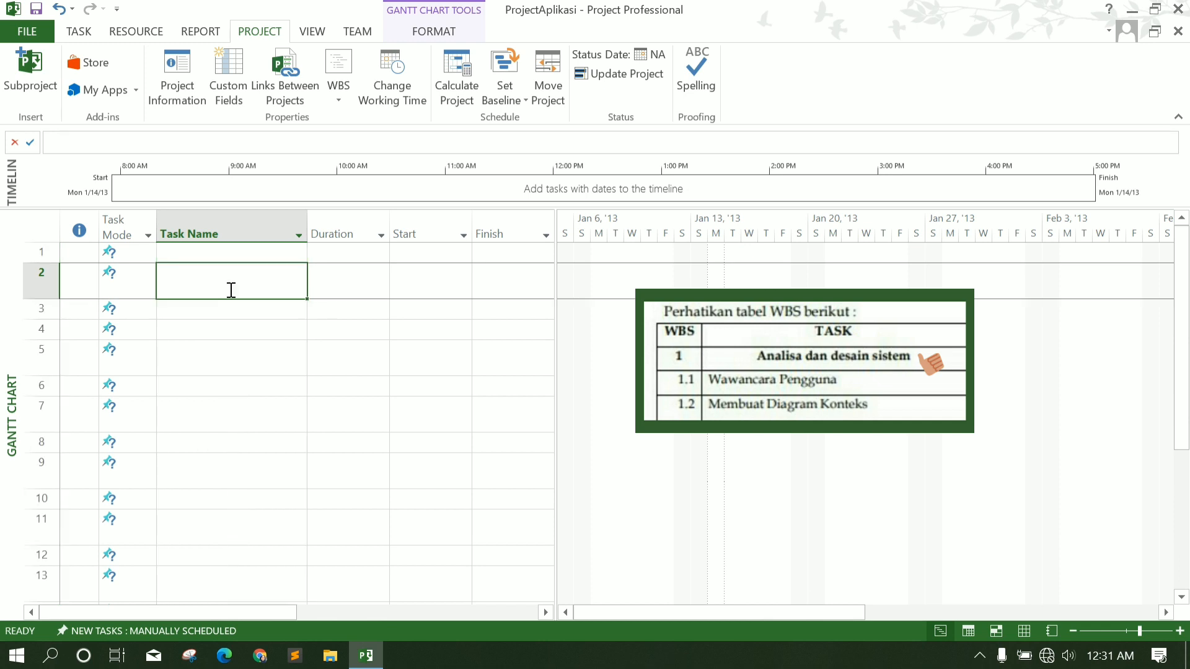
{"action": "key", "text": "ctrl+v"}
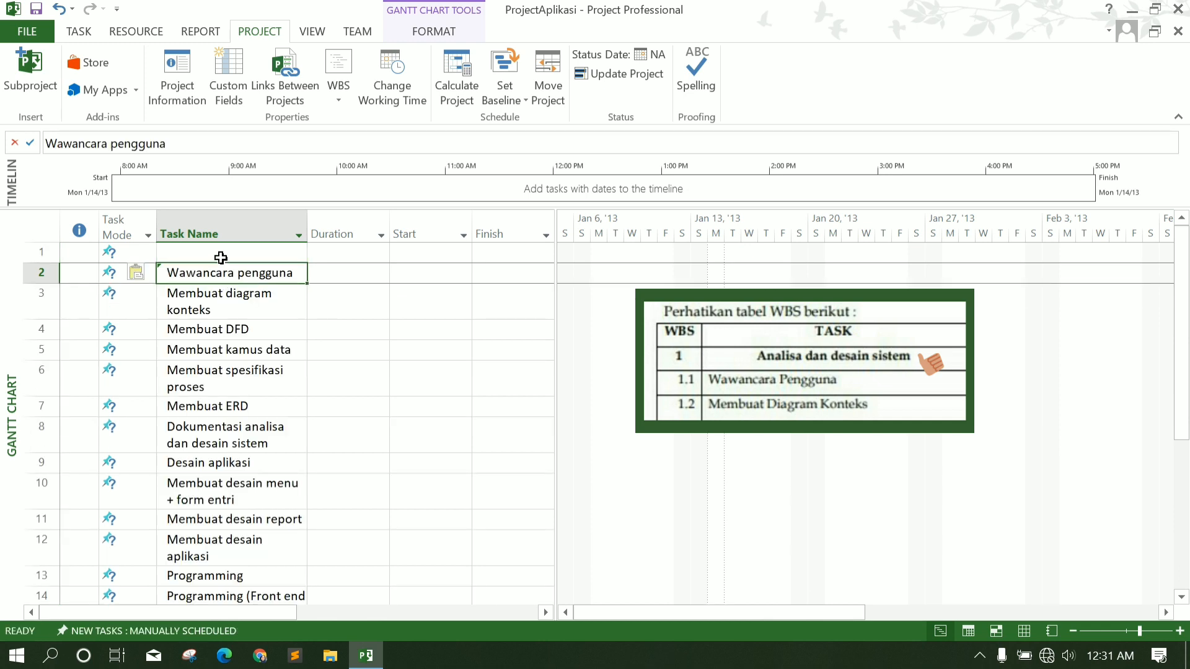
Name the empty task in row 1 "Analisa dan desain sistem".
{"action": "left_click", "coordinate": [222, 257]}
{"action": "type", "text": "Analisa dan desain sistem"}
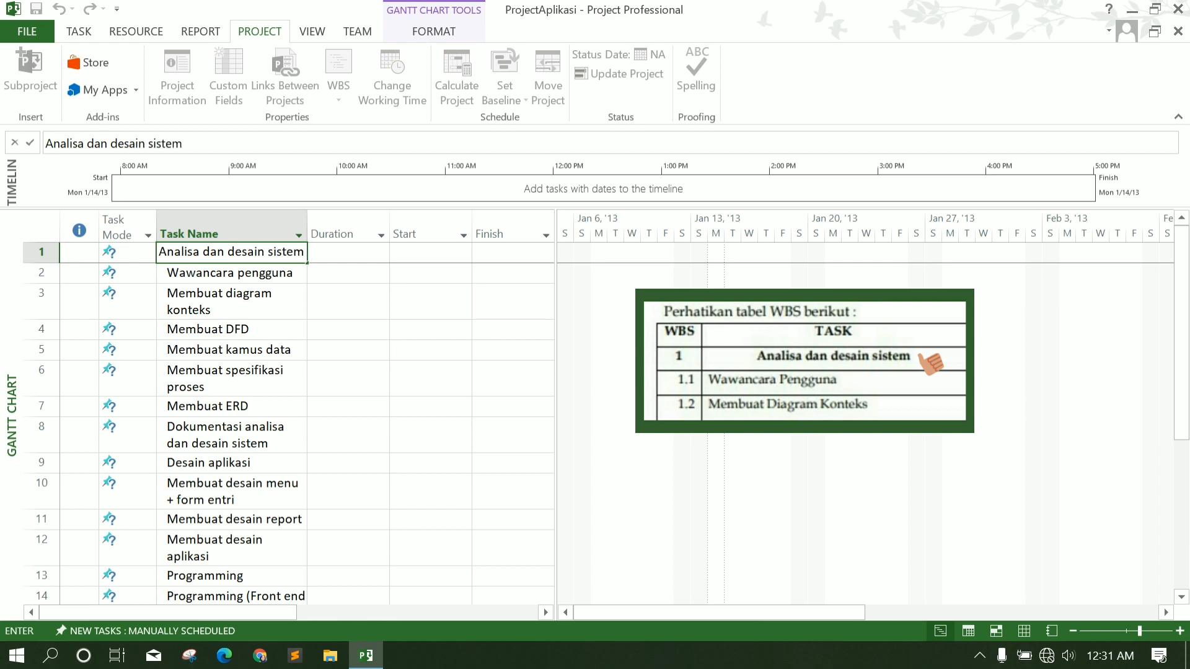
{"action": "key", "text": "Tab"}
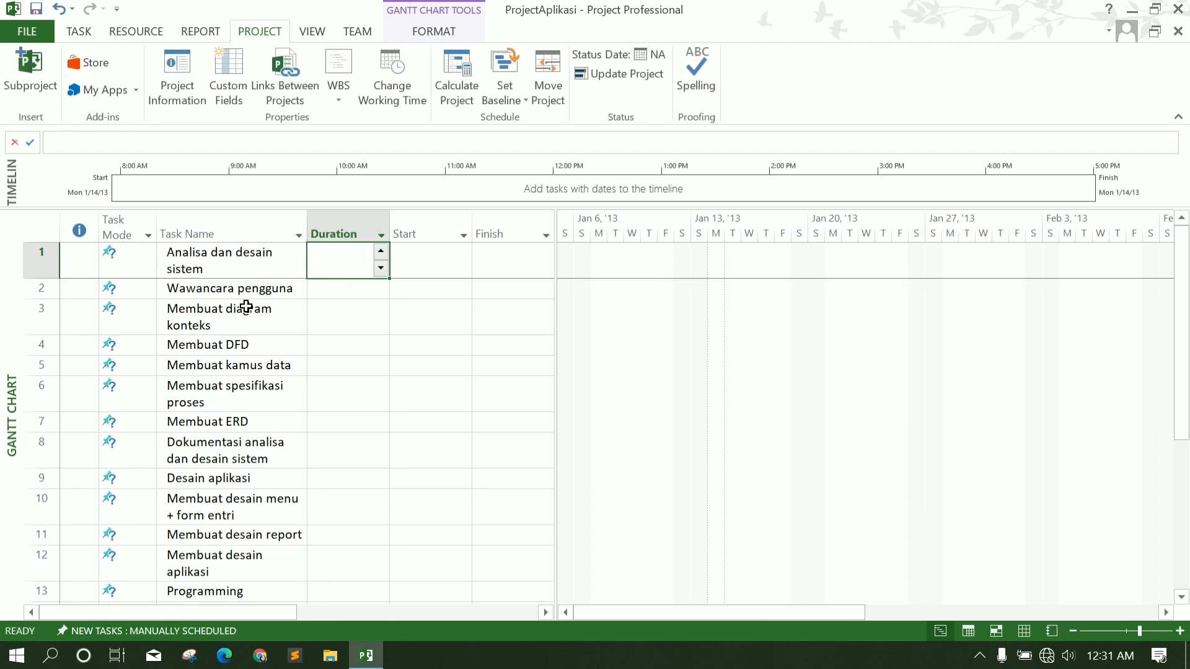
Indent the tasks from "Wawancara pengguna" through "Dokumentasi analisa dan desain sistem" as subtasks of "Analisa dan desain sistem".
{"action": "scroll", "coordinate": [239, 308], "scroll_direction": "down", "scroll_amount": 5}
{"action": "scroll", "coordinate": [239, 307], "scroll_direction": "up", "scroll_amount": 5}
{"action": "scroll", "coordinate": [239, 307], "scroll_direction": "up", "scroll_amount": 1}
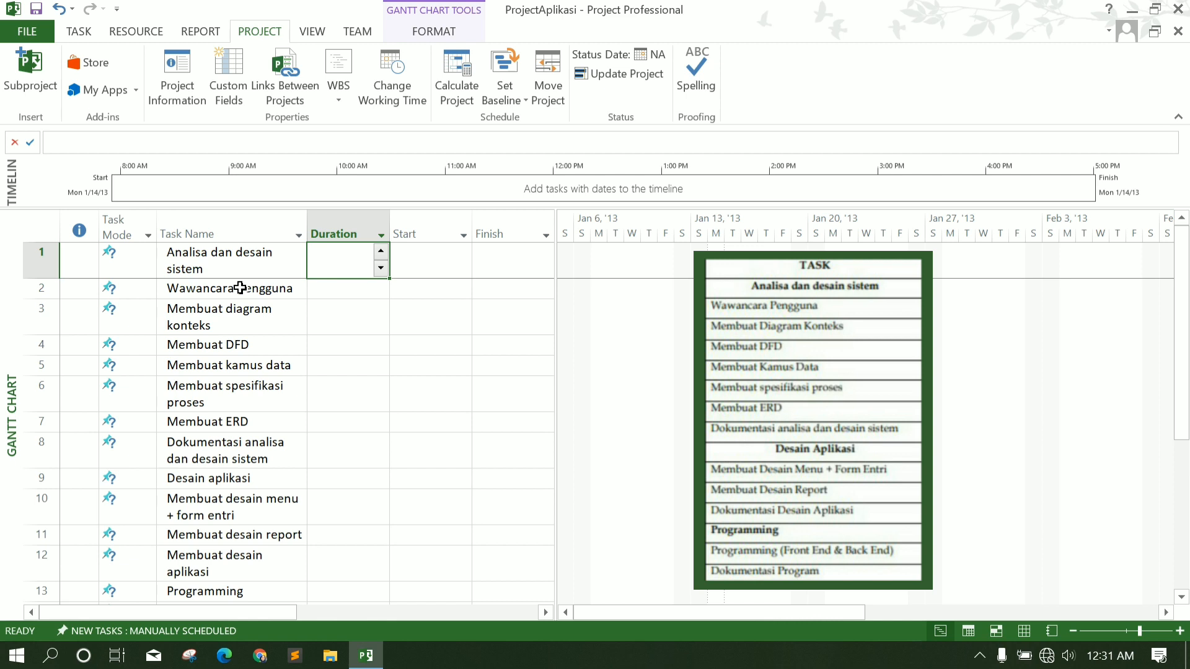
{"action": "left_click_drag", "start_coordinate": [240, 288], "coordinate": [242, 441]}
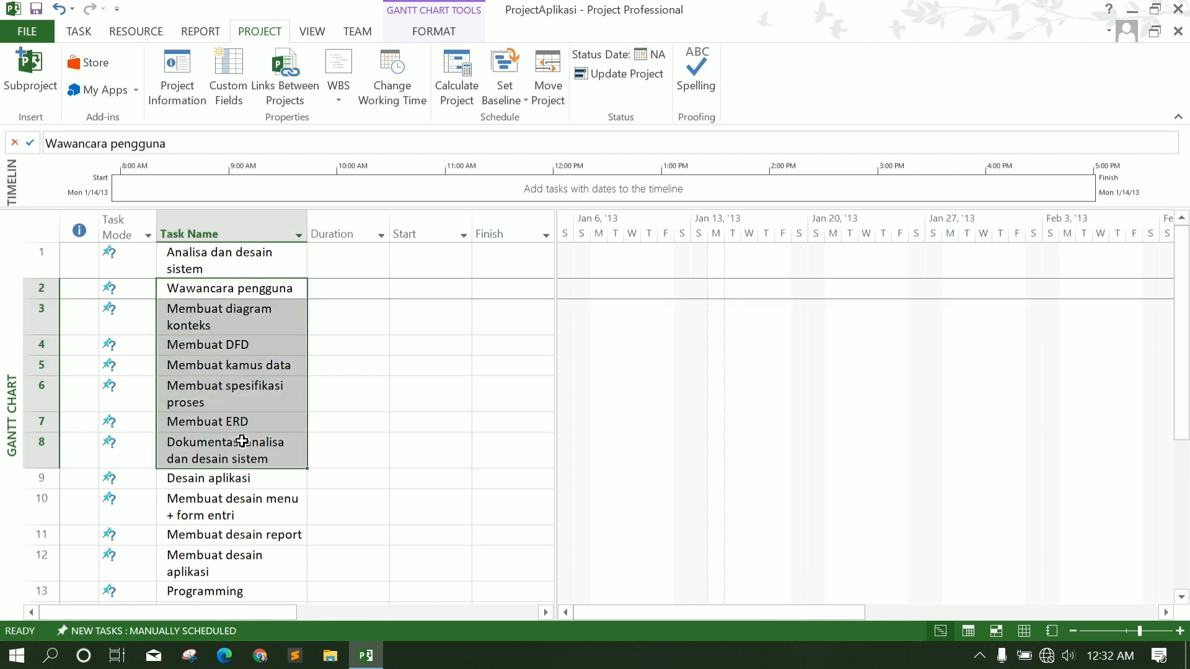
{"action": "left_click", "coordinate": [71, 32]}
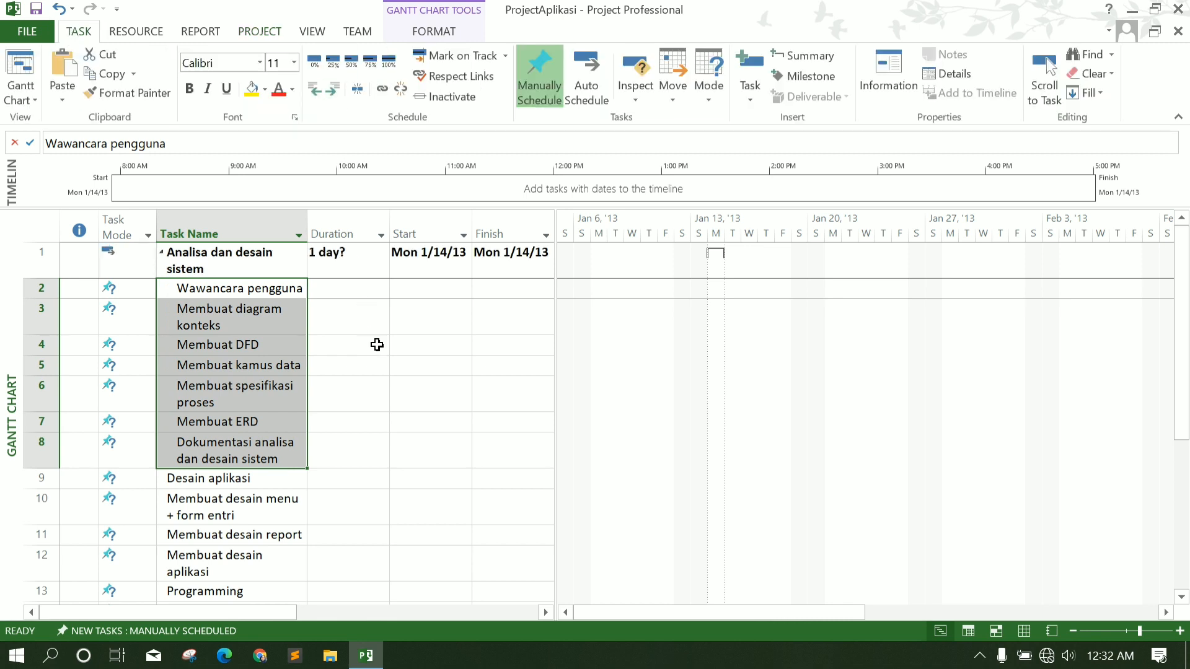
Indent the tasks from "Membuat desain menu + form entri" through "Membuat desain aplikasi" as subtasks of "Desain aplikasi".
{"action": "scroll", "coordinate": [263, 403], "scroll_direction": "down", "scroll_amount": 2}
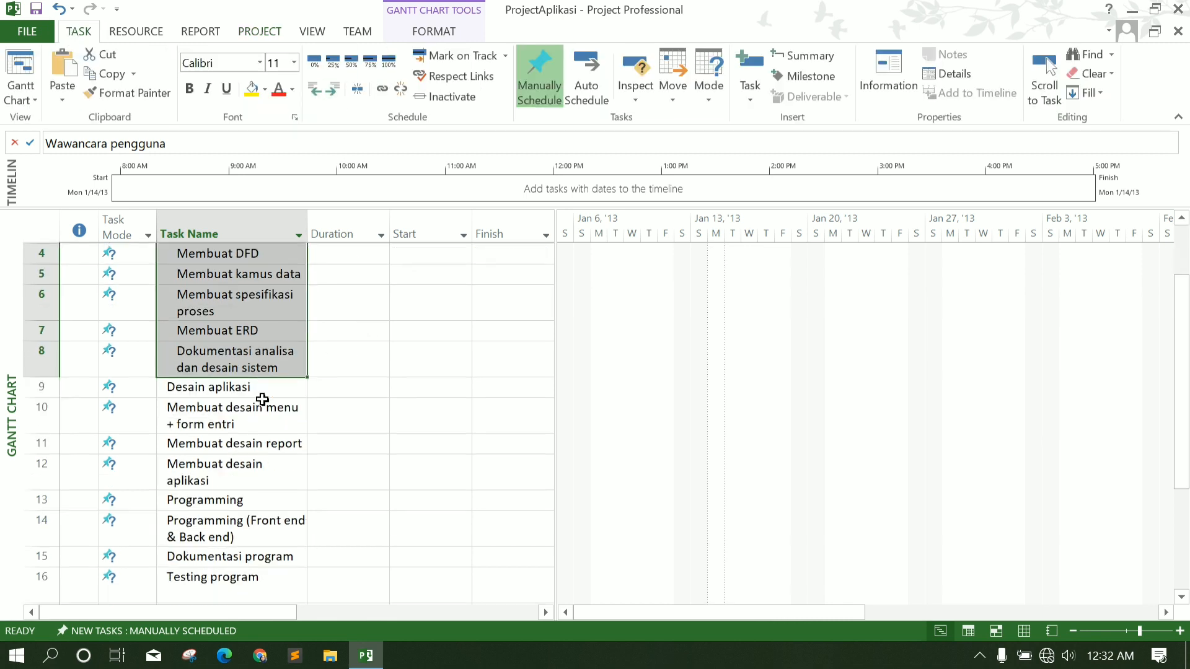
{"action": "left_click", "coordinate": [257, 339]}
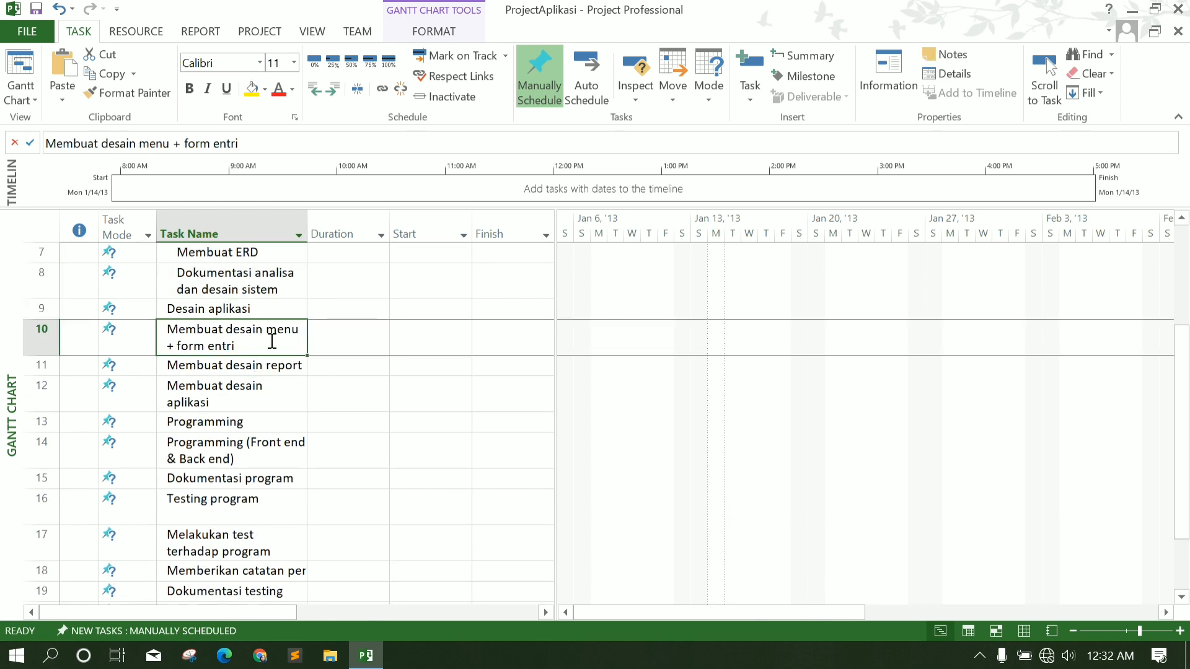
{"action": "left_click", "coordinate": [334, 89]}
Indent tasks 14–15 under "Programming" and tasks 17–19 under "Testing program".
{"action": "left_click_drag", "start_coordinate": [262, 342], "coordinate": [237, 416]}
{"action": "scroll", "coordinate": [268, 352], "scroll_direction": "down", "scroll_amount": 2}
{"action": "left_click", "coordinate": [269, 350]}
{"action": "scroll", "coordinate": [269, 352], "scroll_direction": "up", "scroll_amount": 1}
{"action": "left_click", "coordinate": [334, 90]}
{"action": "scroll", "coordinate": [242, 372], "scroll_direction": "down", "scroll_amount": 1}
{"action": "left_click", "coordinate": [333, 89]}
Indent "Setting infrastruktur" and "Instalasi program ke komputer" as subtasks of "Instalasi program".
{"action": "left_click_drag", "start_coordinate": [300, 478], "coordinate": [301, 500]}
{"action": "key", "text": "alt+shift+Right"}
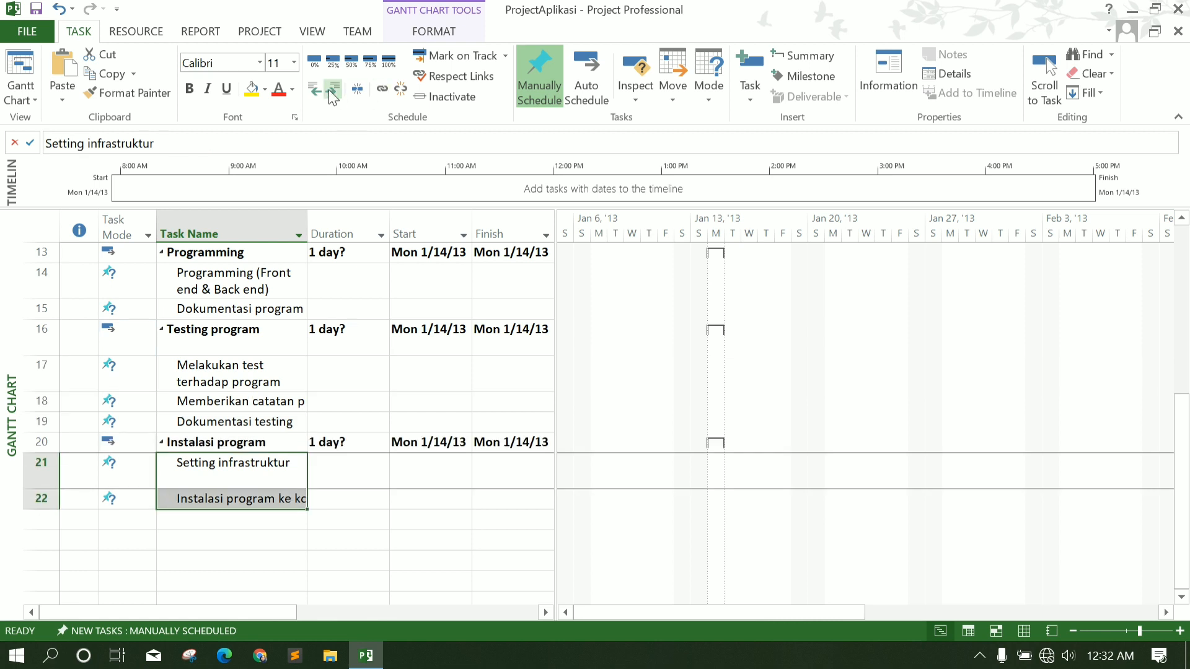
{"action": "left_click", "coordinate": [300, 537]}
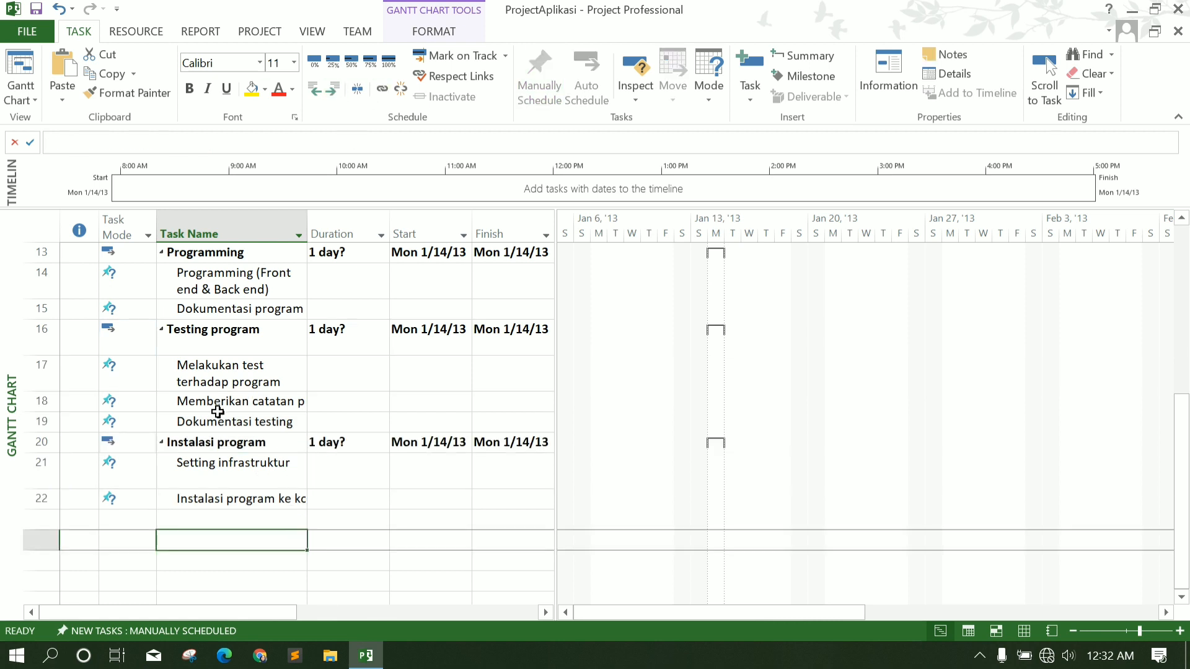
Outdent the two subtasks of "Instalasi program" to its own level and indent them again beneath it.
{"action": "left_click", "coordinate": [249, 470]}
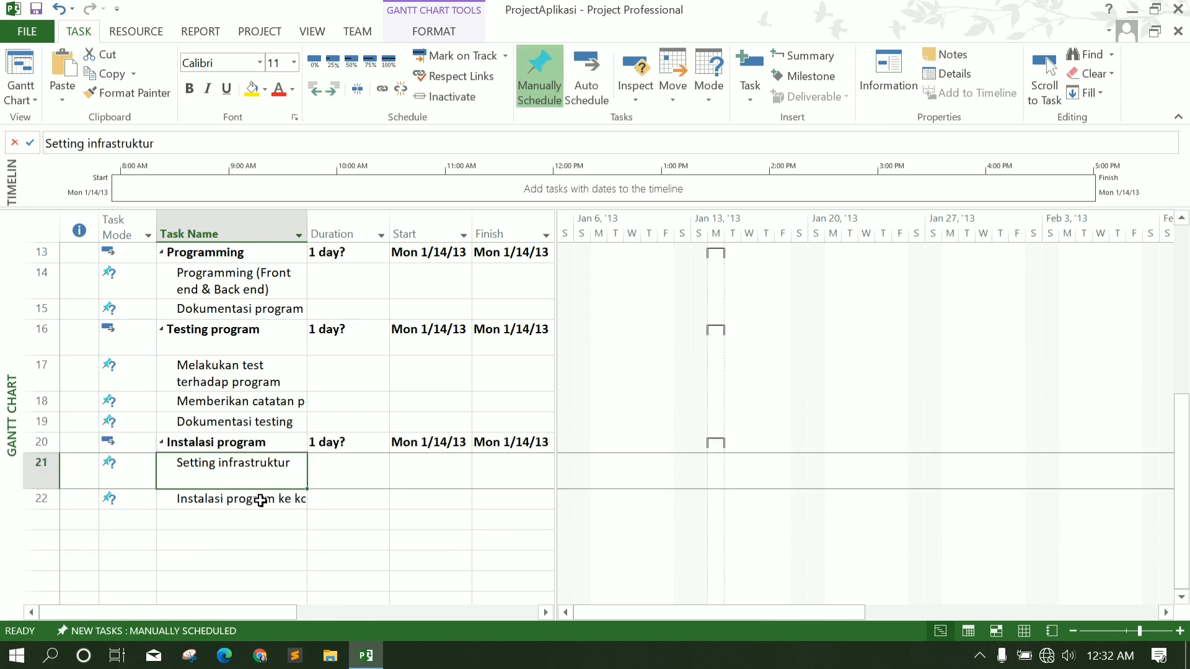
{"action": "key", "text": "shift+Down"}
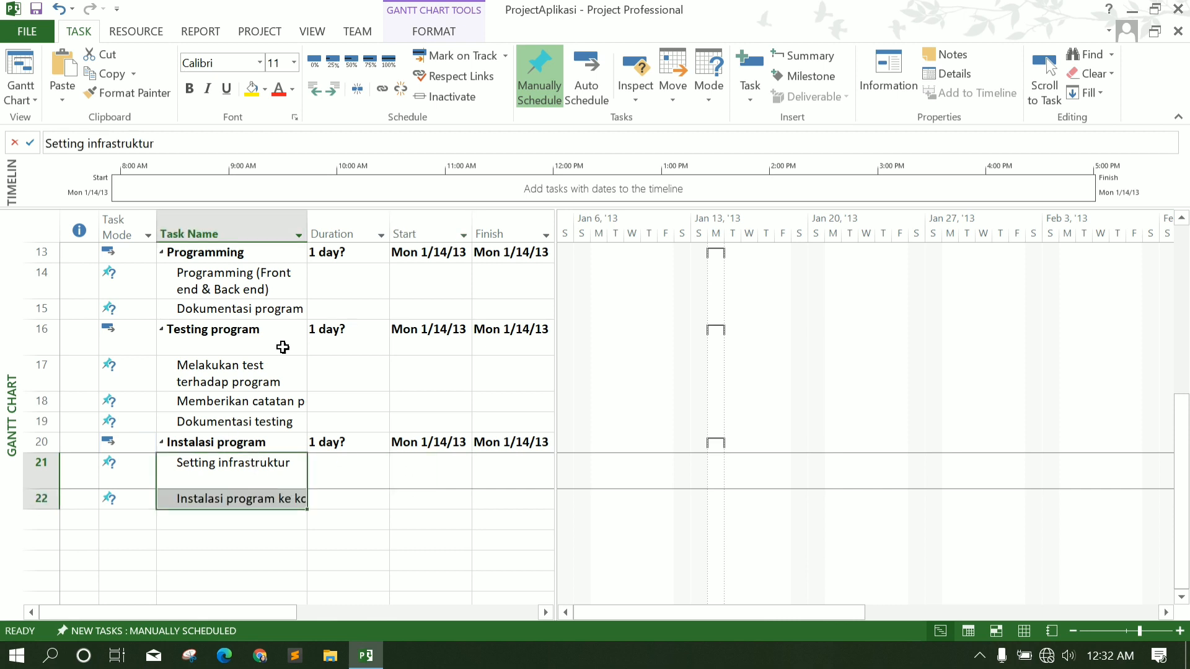
{"action": "left_click", "coordinate": [316, 89]}
{"action": "left_click", "coordinate": [339, 507]}
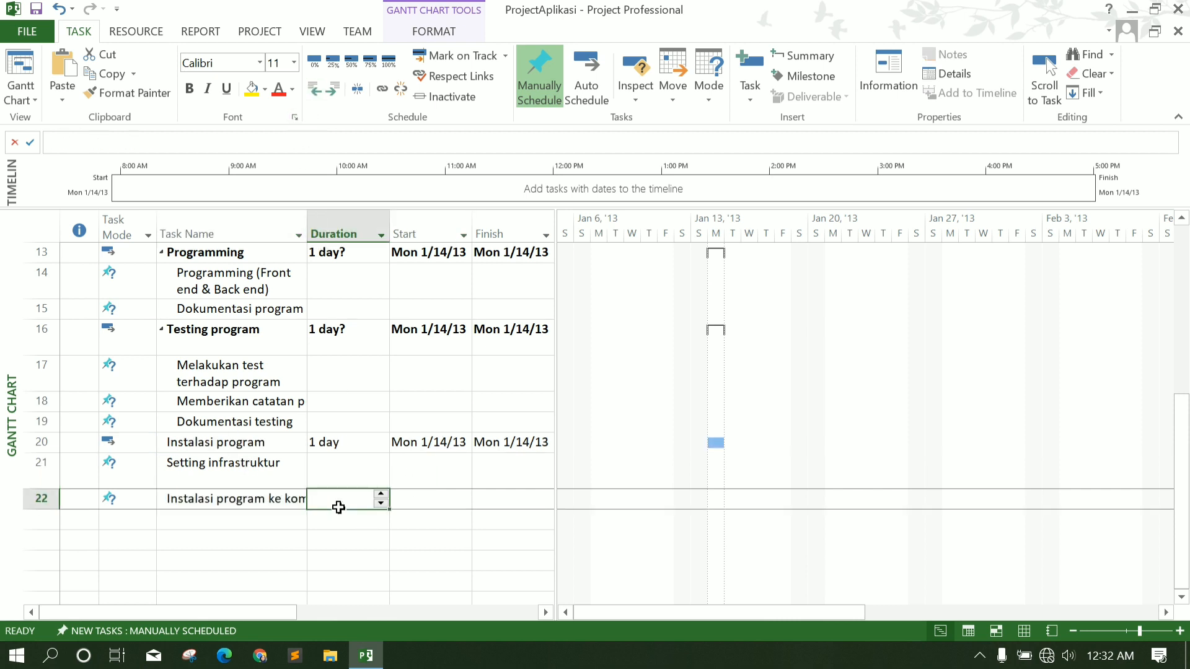
{"action": "left_click_drag", "start_coordinate": [239, 464], "coordinate": [235, 491]}
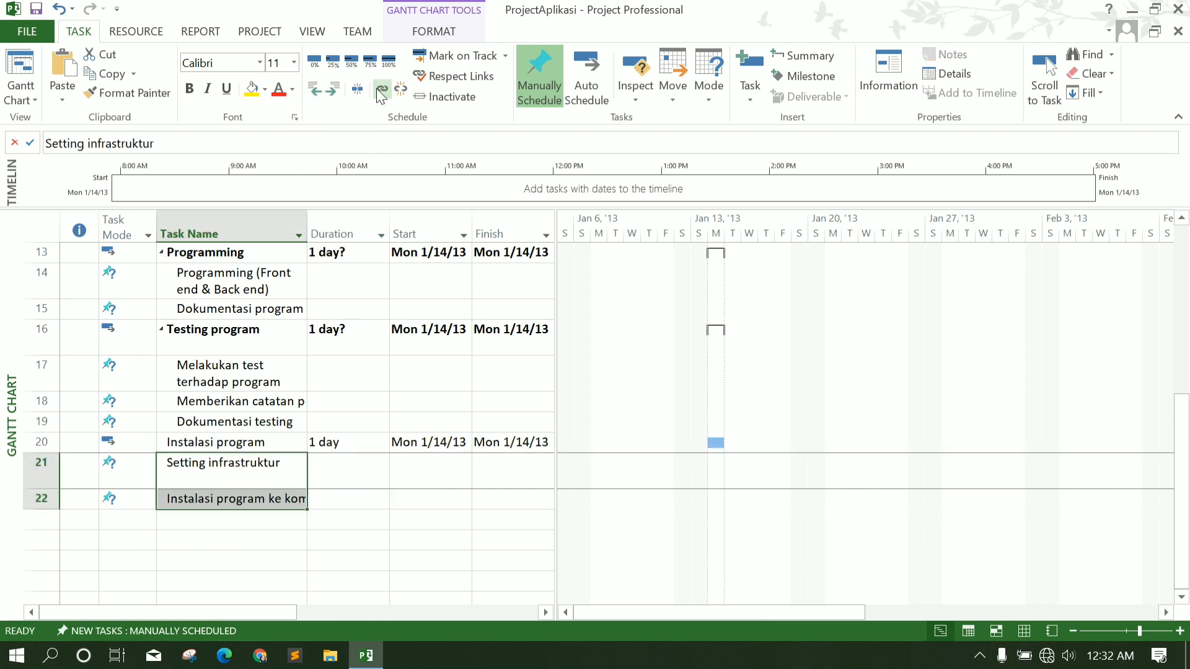
{"action": "left_click", "coordinate": [333, 89]}
{"action": "left_click", "coordinate": [365, 477]}
Adjust the Task Name column width and set the duration of "Wawancara pengguna" to 2 days in its task information.
{"action": "scroll", "coordinate": [537, 482], "scroll_direction": "up", "scroll_amount": 4}
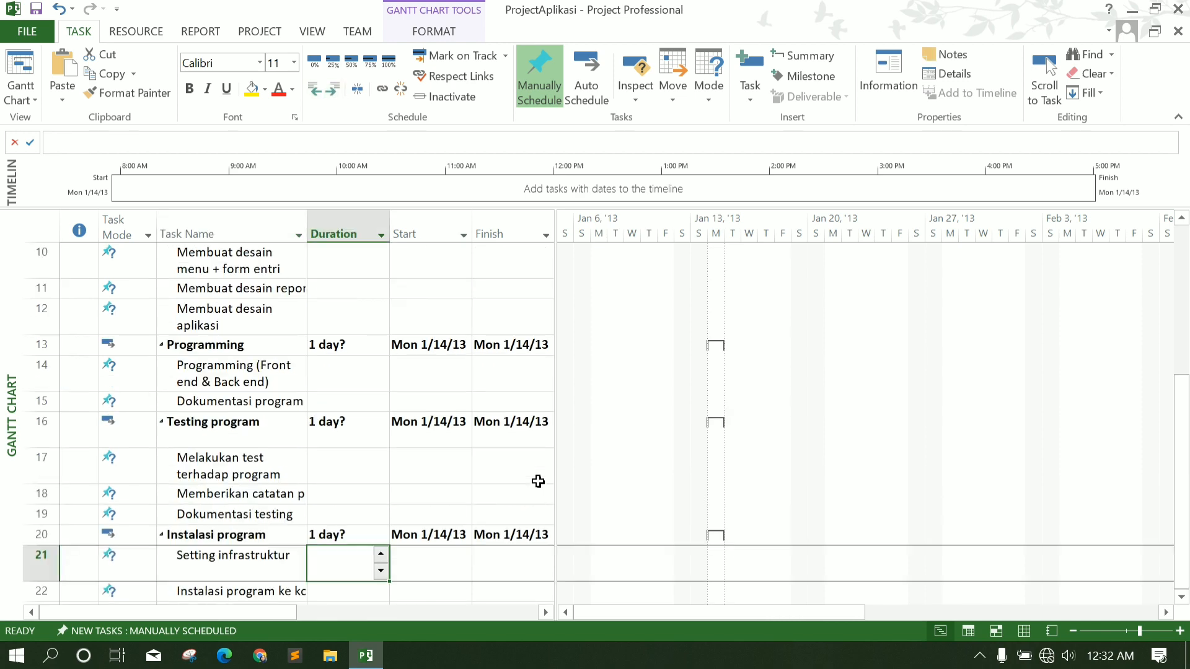
{"action": "left_click_drag", "start_coordinate": [306, 224], "coordinate": [309, 225]}
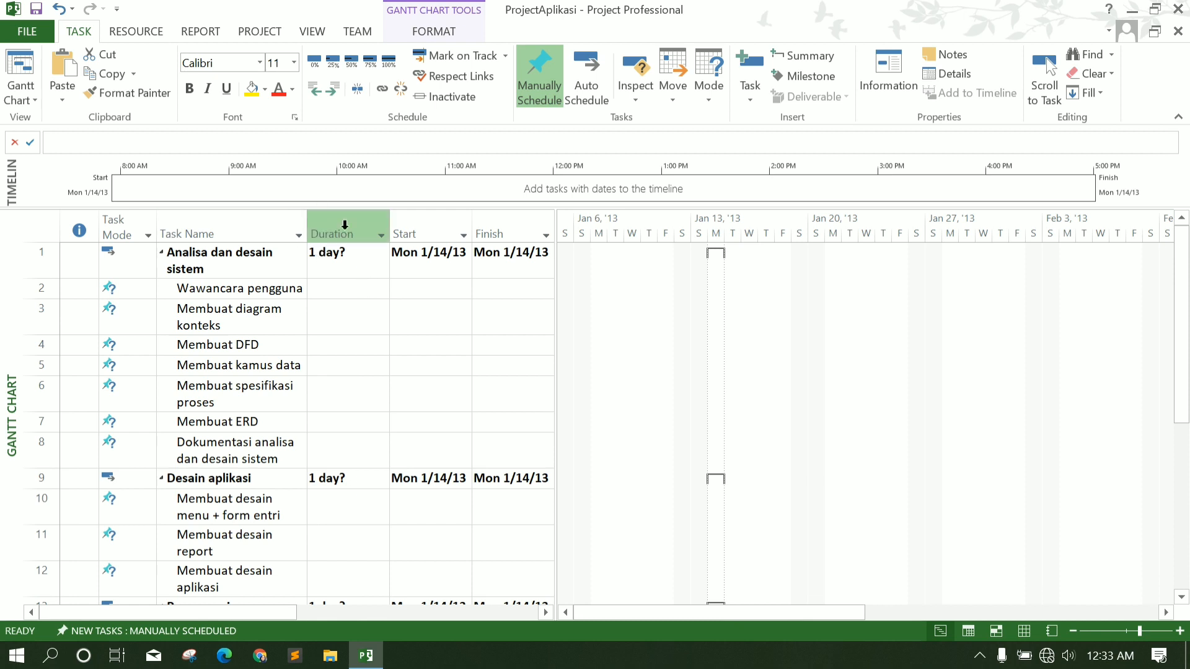
{"action": "left_click", "coordinate": [338, 289]}
{"action": "double_click", "coordinate": [338, 289]}
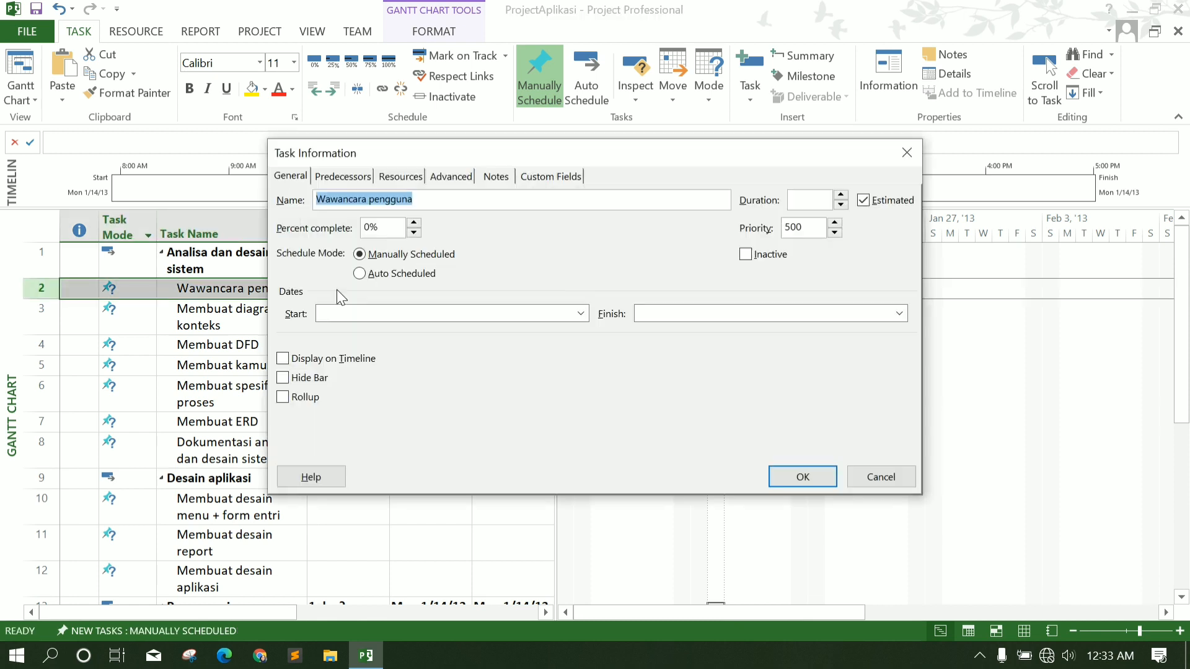
{"action": "left_click", "coordinate": [812, 200]}
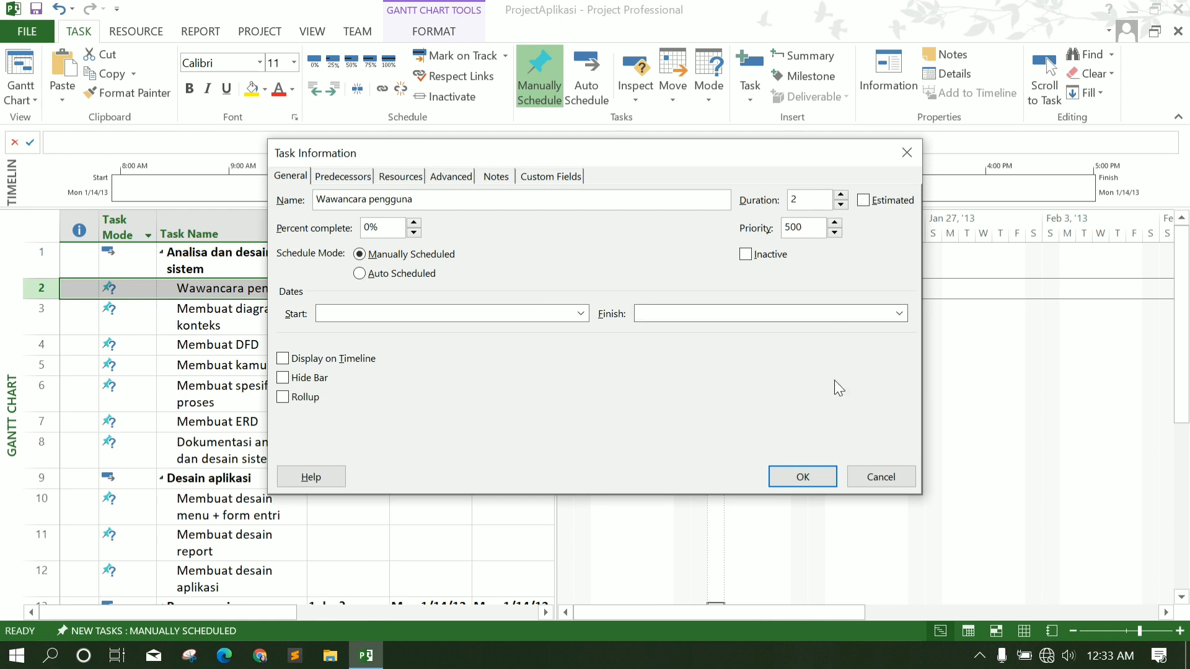
{"action": "left_click", "coordinate": [813, 476]}
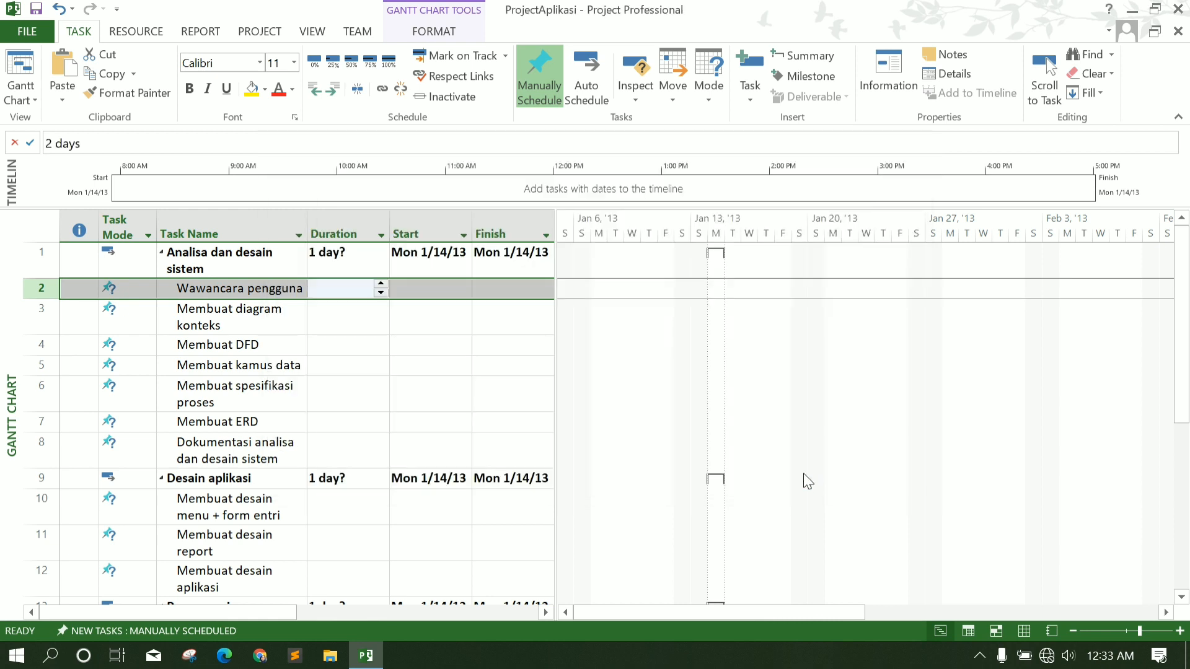
Set the durations of tasks 3–7 to 1 day each and of "Dokumentasi analisa dan desain sistem" to 2 days.
{"action": "left_click", "coordinate": [372, 316]}
{"action": "left_click", "coordinate": [380, 309]}
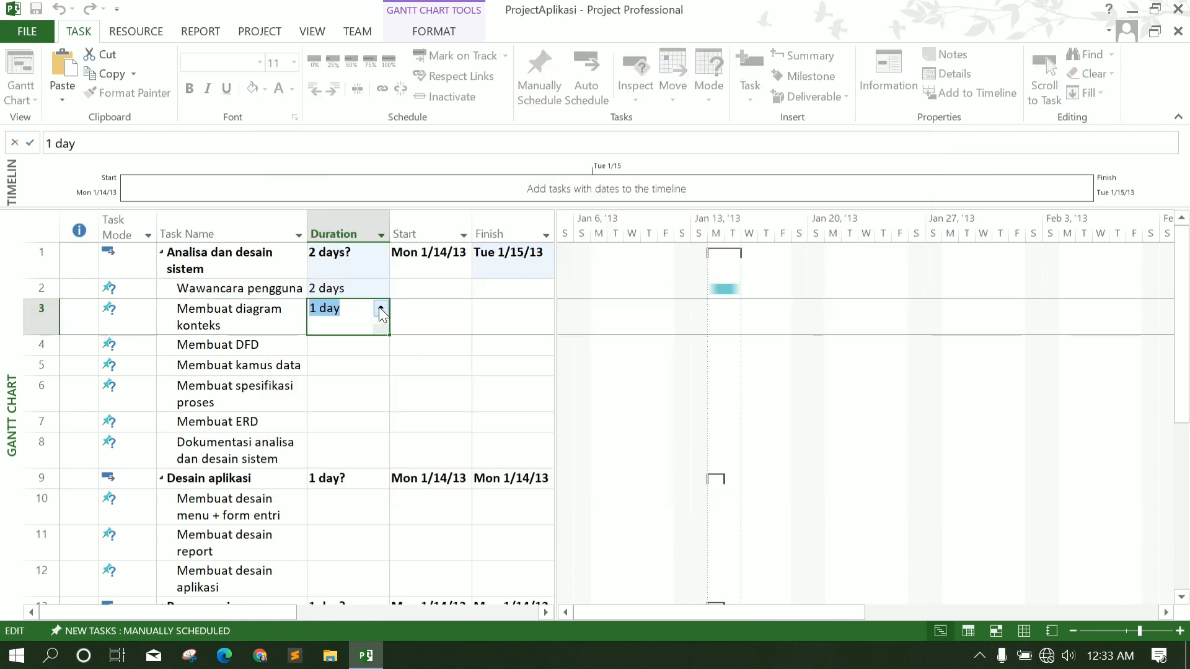
{"action": "left_click", "coordinate": [354, 344]}
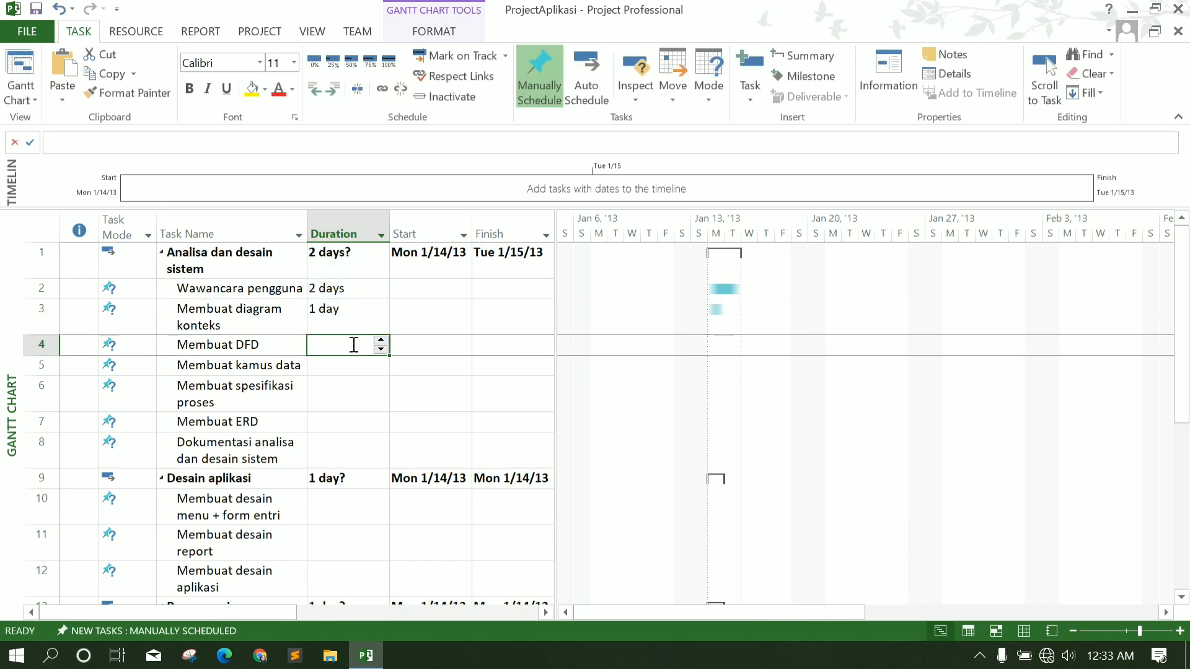
{"action": "type", "text": "1"}
{"action": "left_click", "coordinate": [361, 369]}
{"action": "type", "text": "1"}
{"action": "key", "text": "Return"}
{"action": "type", "text": "1"}
{"action": "key", "text": "Return"}
{"action": "type", "text": "1"}
{"action": "key", "text": "Return"}
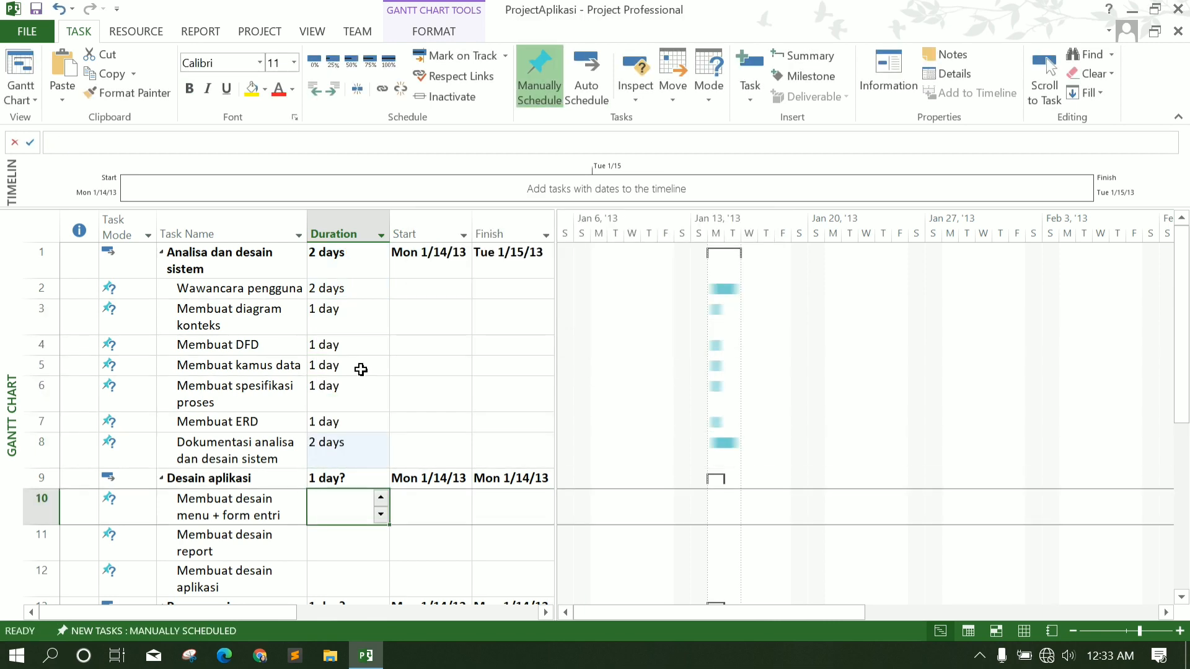
Set the durations of the three "Desain aplikasi" subtasks to 2, 2 and 3 days.
{"action": "scroll", "coordinate": [360, 369], "scroll_direction": "down", "scroll_amount": 1}
{"action": "type", "text": "2"}
{"action": "key", "text": "Left"}
{"action": "key", "text": "Right"}
{"action": "key", "text": "Down"}
{"action": "type", "text": "2"}
{"action": "key", "text": "Return"}
{"action": "key", "text": "Return"}
{"action": "type", "text": "3"}
{"action": "key", "text": "Return"}
{"action": "key", "text": "Return"}
Set "Programming (Front end & Back end)" to 50 days and "Dokumentasi program" to 5 days.
{"action": "type", "text": "50"}
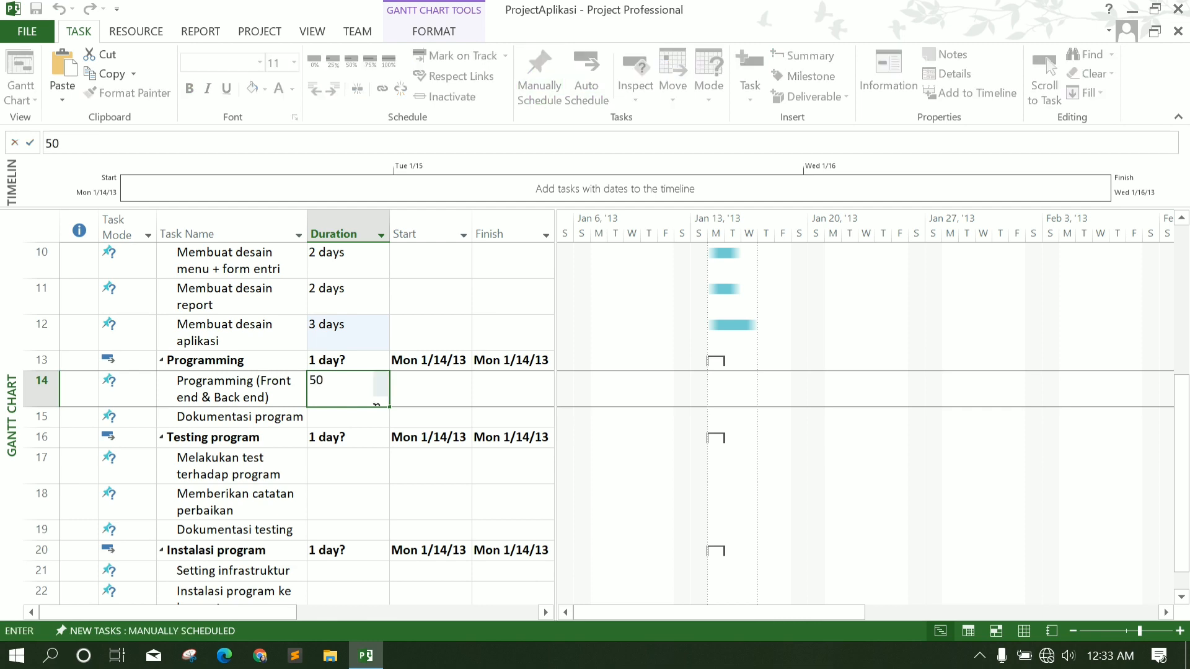
{"action": "key", "text": "Return"}
{"action": "type", "text": "5"}
{"action": "key", "text": "Return"}
{"action": "key", "text": "Return"}
Set the "Testing program" subtask durations to 2, 1 and 2 days and both "Instalasi program" subtasks to 1 day.
{"action": "type", "text": "2 1 2"}
{"action": "key", "text": "Return"}
{"action": "key", "text": "Return"}
{"action": "type", "text": "1 1"}
{"action": "left_click", "coordinate": [419, 502]}
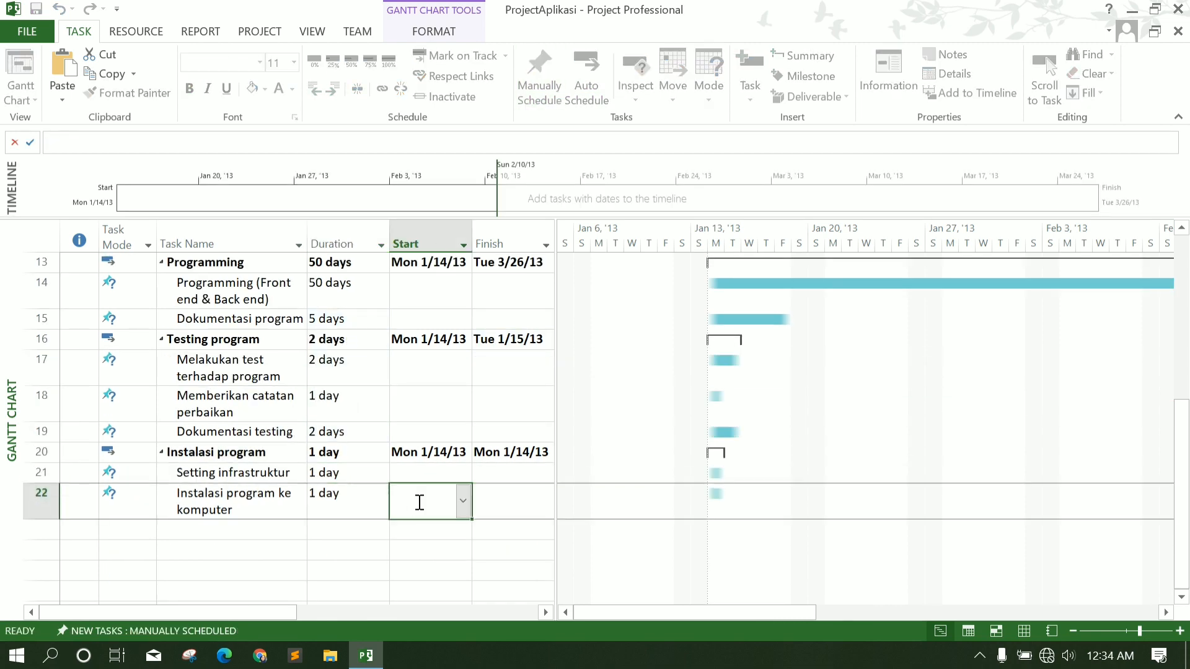
Widen the task table to show the Predecessors column and make task 2 the finish-to-start predecessor of "Membuat diagram konteks" in its task information.
{"action": "key", "text": "ctrl+Home"}
{"action": "left_click_drag", "start_coordinate": [556, 260], "coordinate": [659, 254]}
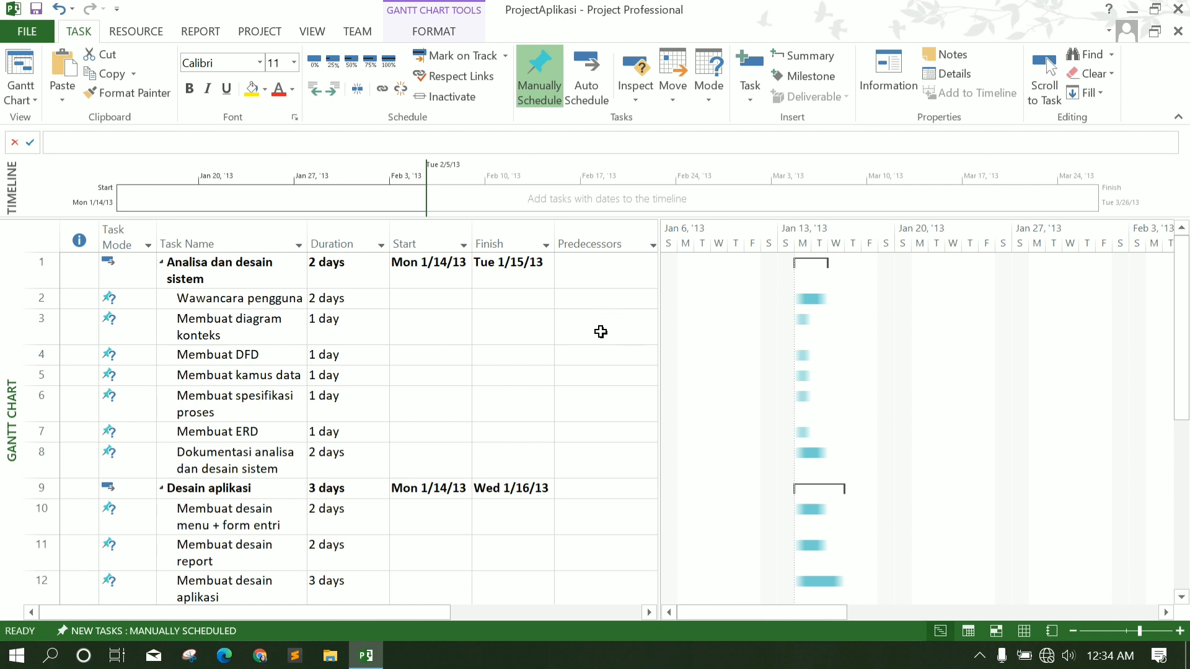
{"action": "left_click", "coordinate": [41, 300]}
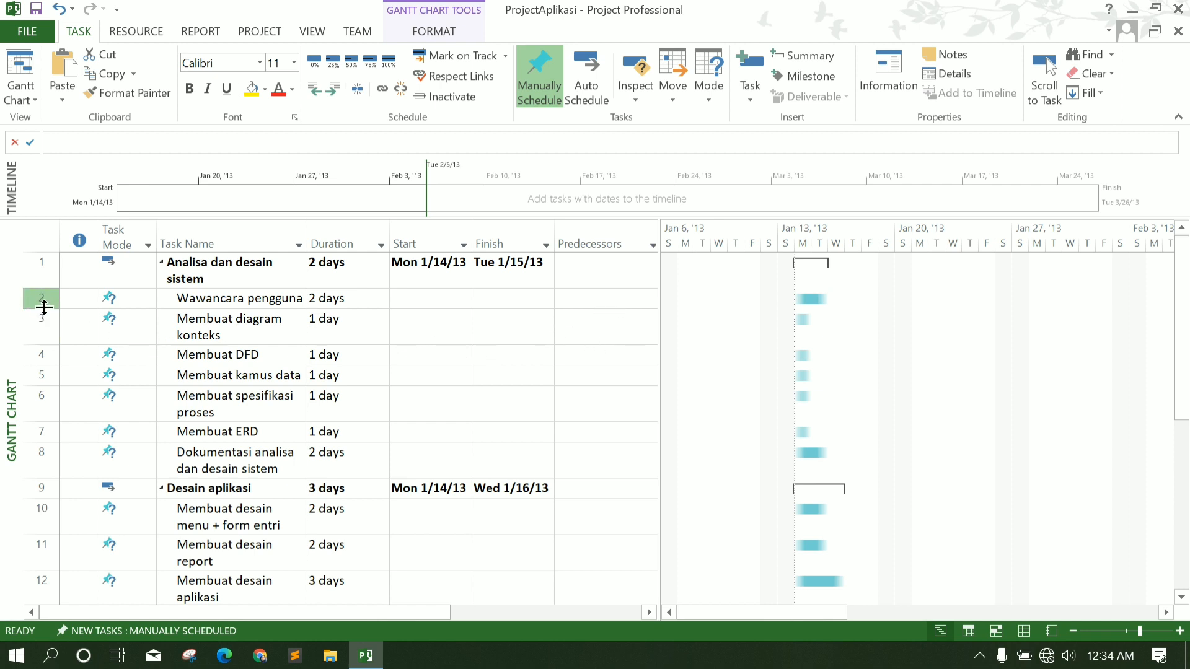
{"action": "left_click", "coordinate": [579, 330]}
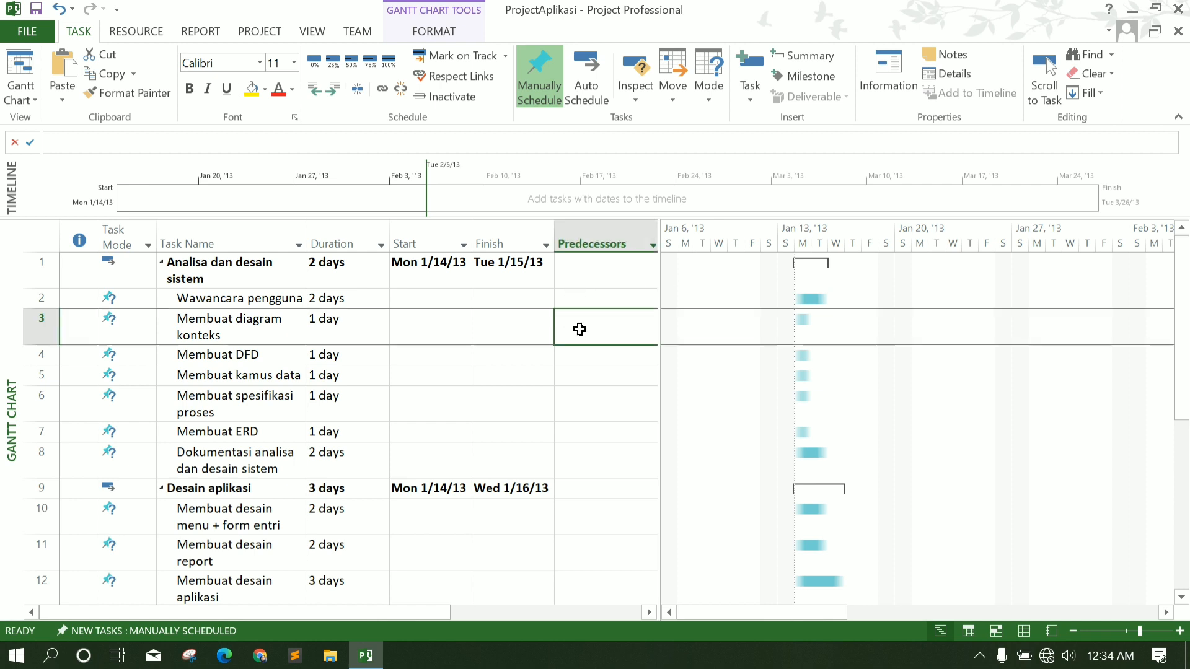
{"action": "double_click", "coordinate": [641, 323]}
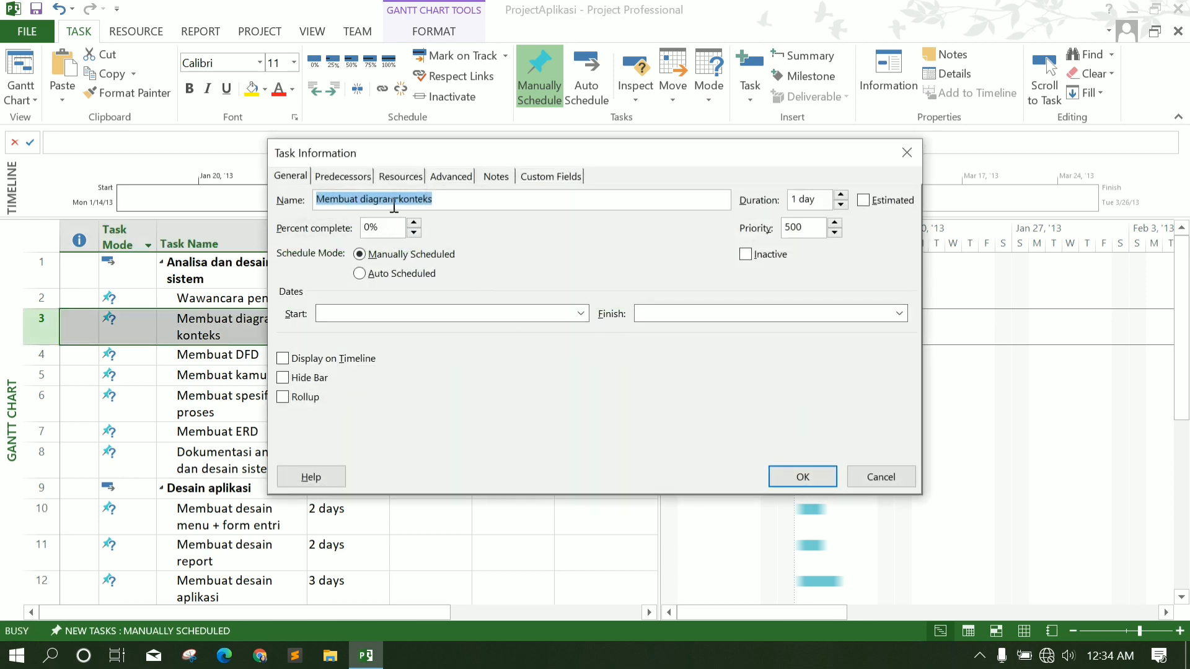
{"action": "left_click", "coordinate": [343, 177]}
{"action": "left_click", "coordinate": [324, 256]}
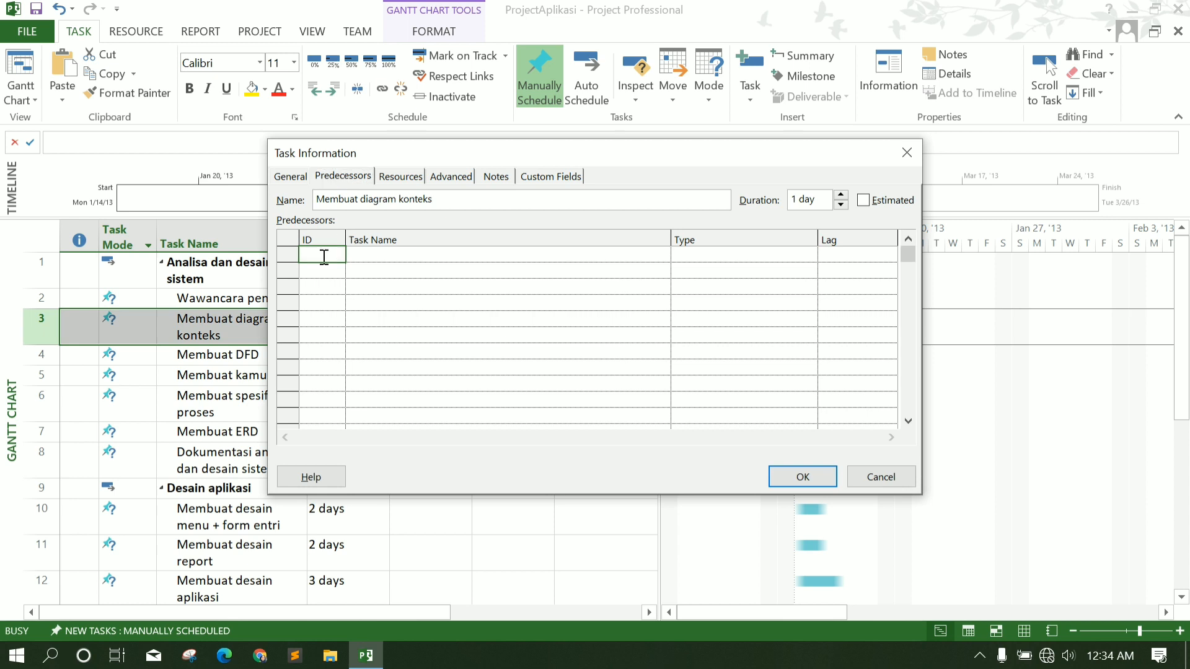
{"action": "key", "text": "Return"}
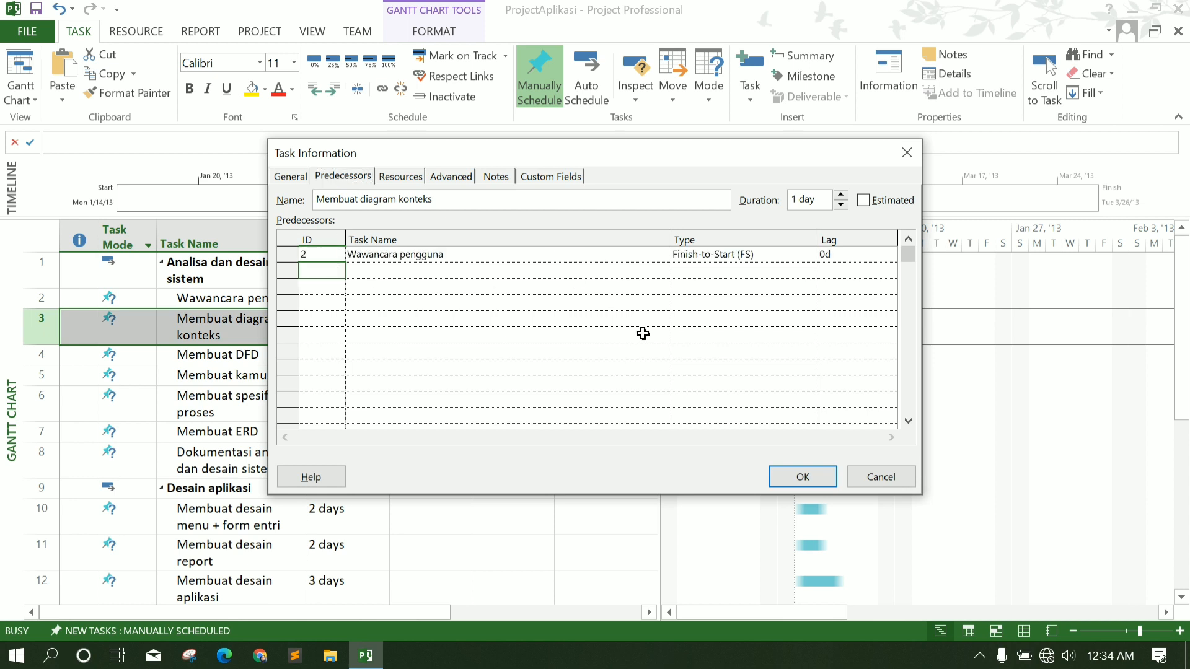
{"action": "left_click", "coordinate": [802, 477]}
Choose "Membuat diagram konteks" as the predecessor of "Membuat DFD" in its task information.
{"action": "left_click", "coordinate": [576, 355]}
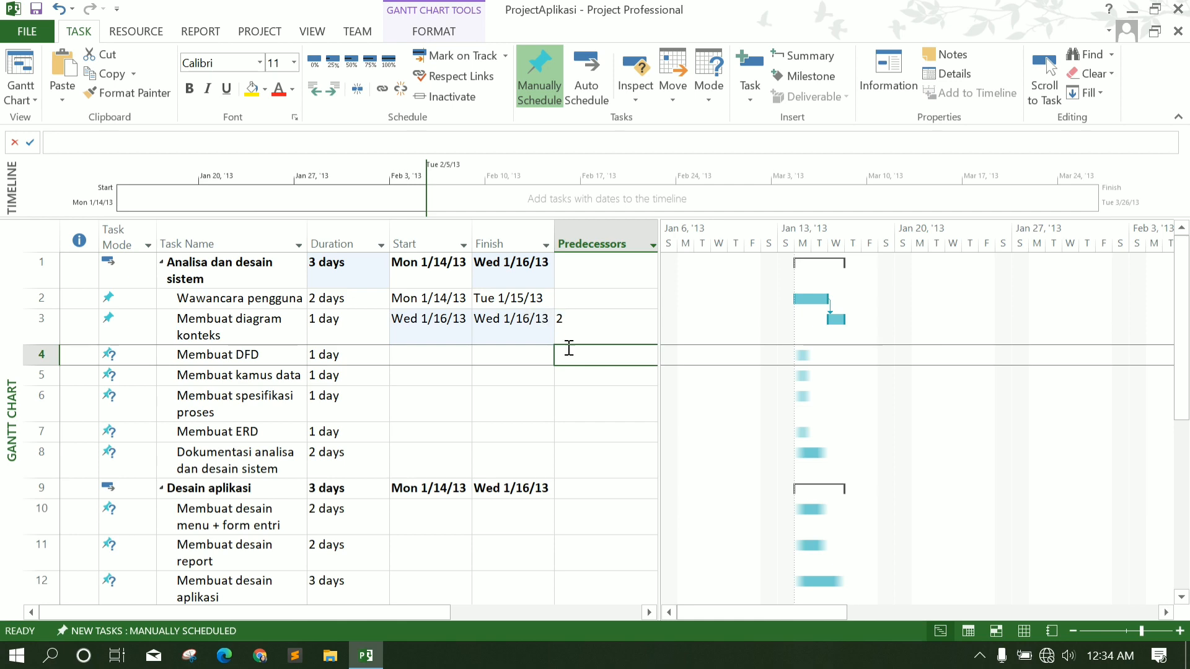
{"action": "double_click", "coordinate": [576, 357]}
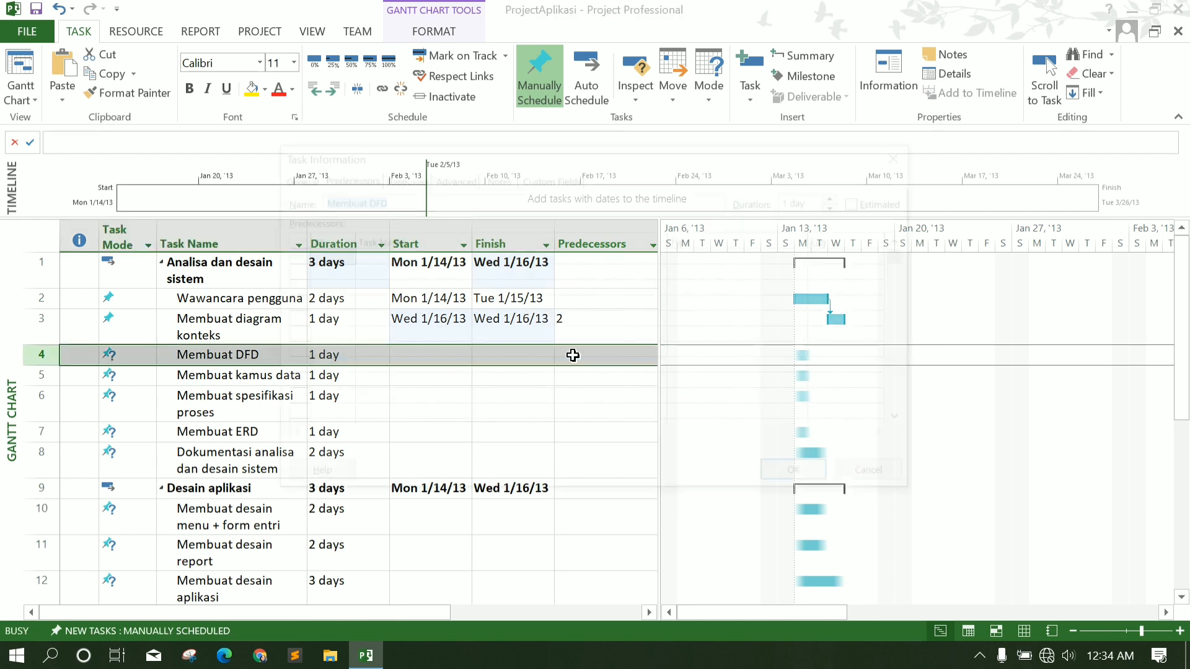
{"action": "left_click", "coordinate": [382, 253]}
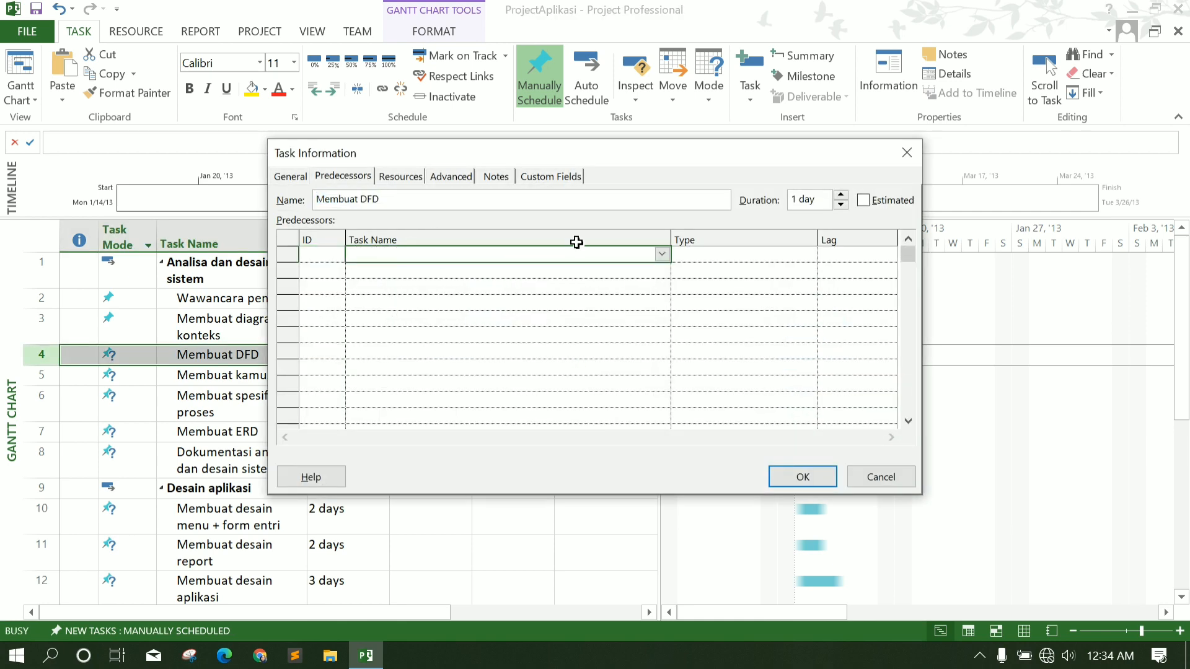
{"action": "left_click", "coordinate": [659, 257]}
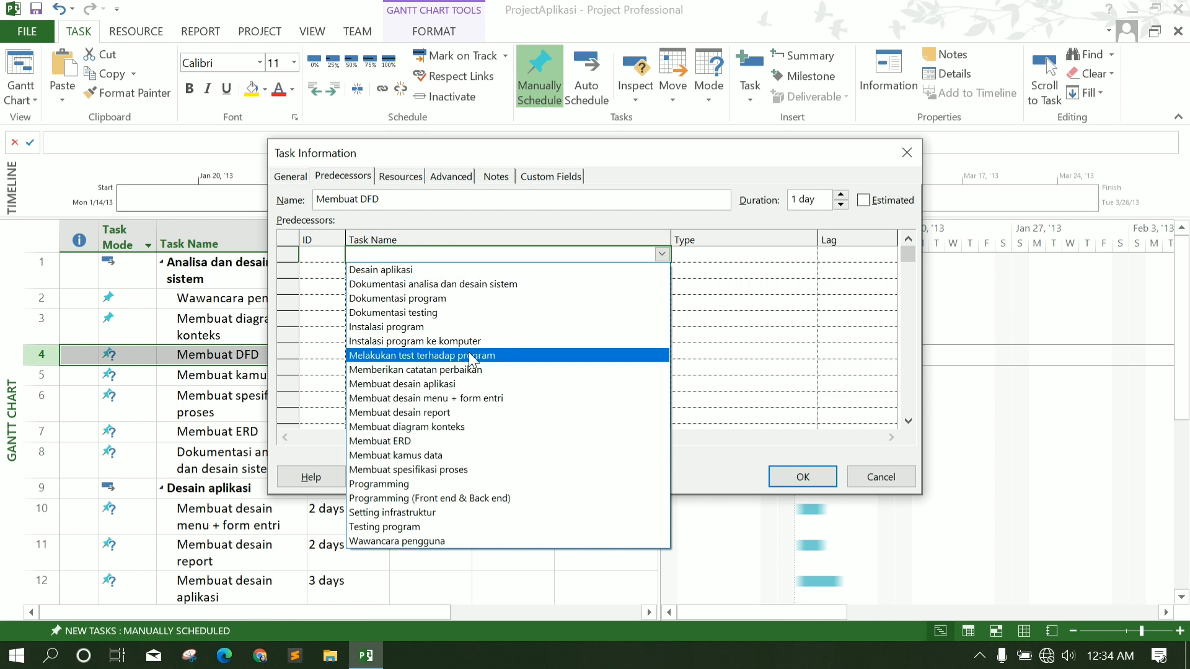
{"action": "left_click", "coordinate": [474, 426]}
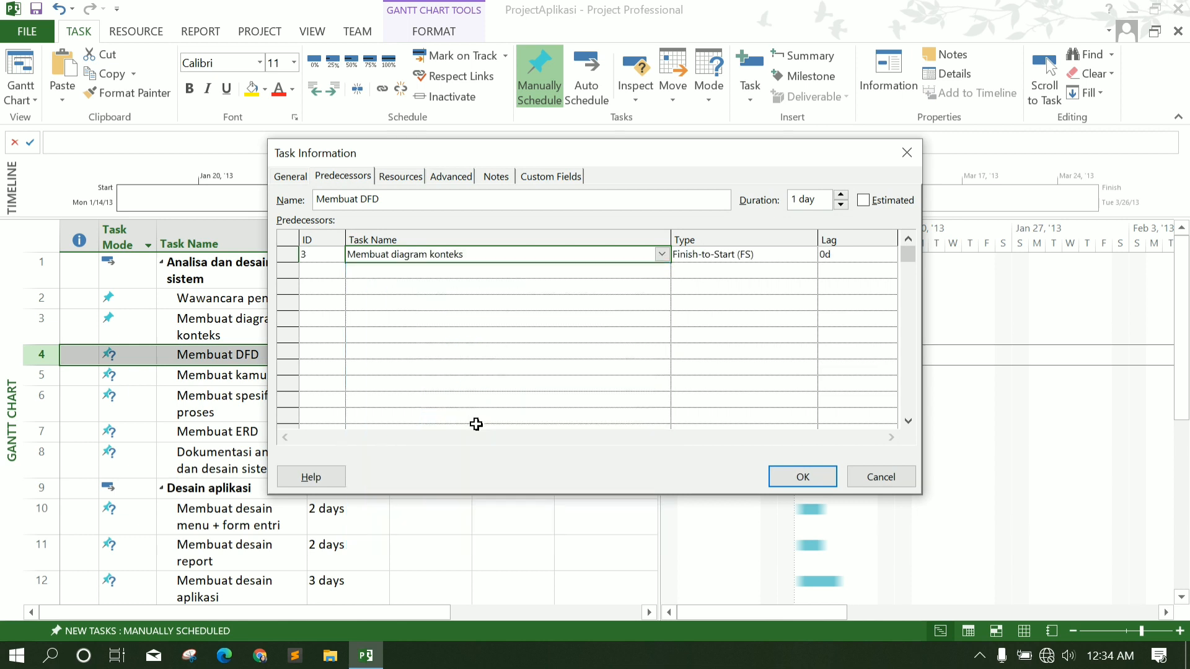
{"action": "left_click", "coordinate": [775, 478]}
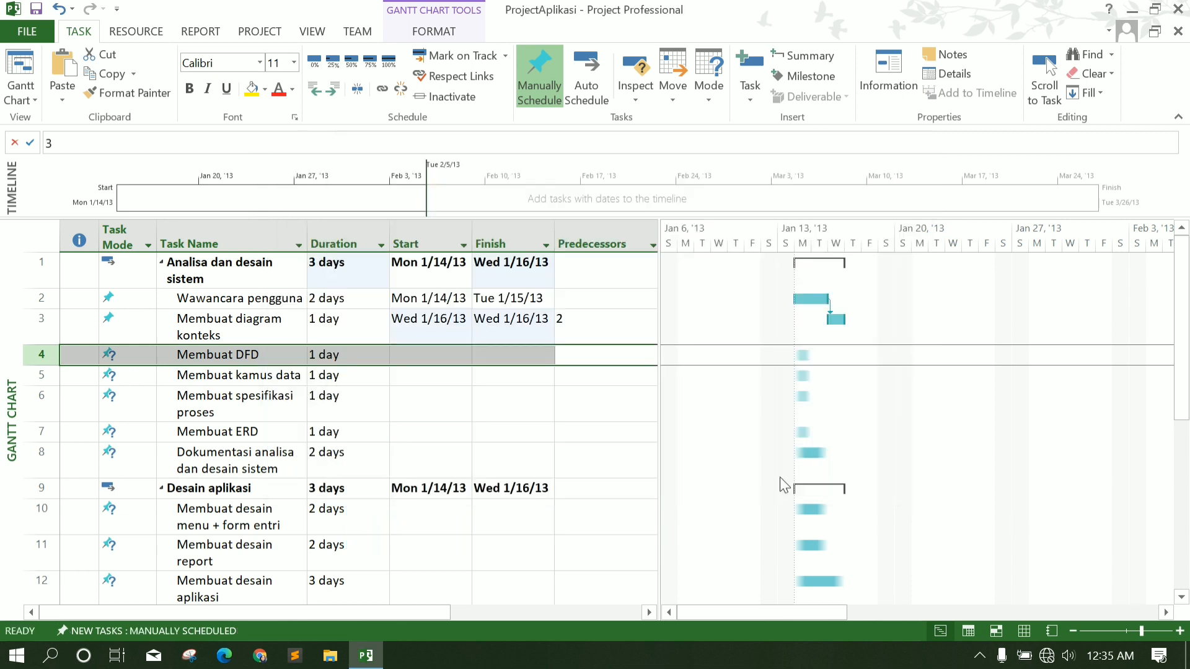
Enter predecessors 4, 5, 6 and 7 for tasks 5 to 8 directly in the task table.
{"action": "left_click", "coordinate": [582, 379]}
{"action": "type", "text": "4"}
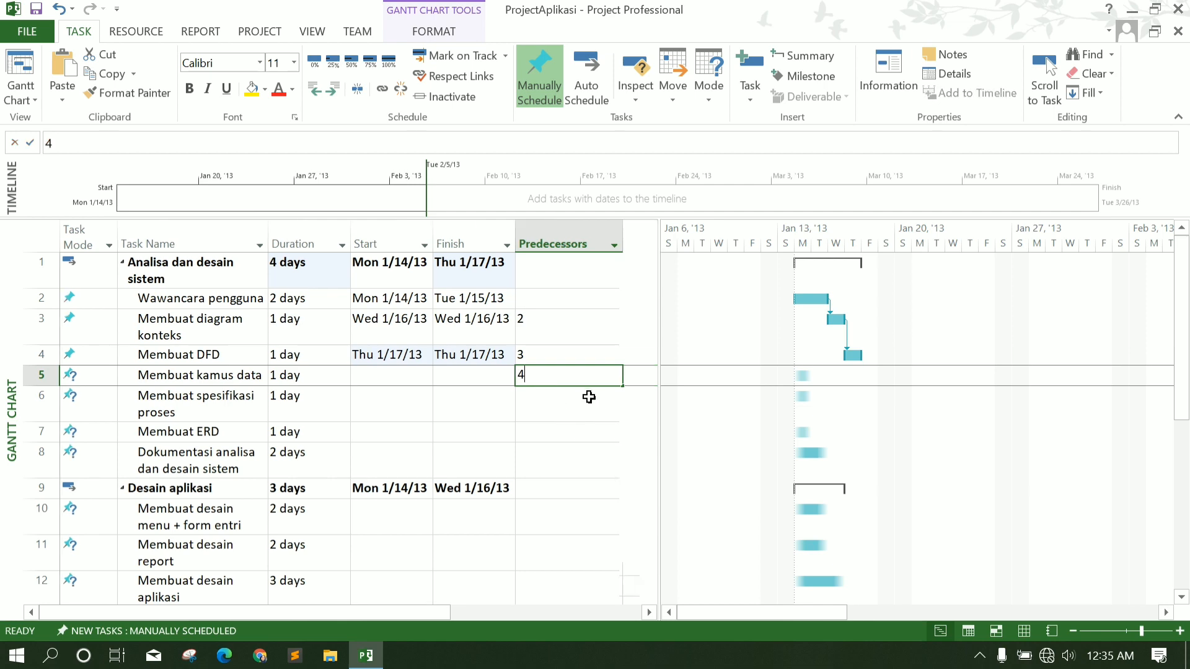
{"action": "left_click", "coordinate": [576, 405]}
{"action": "type", "text": "5"}
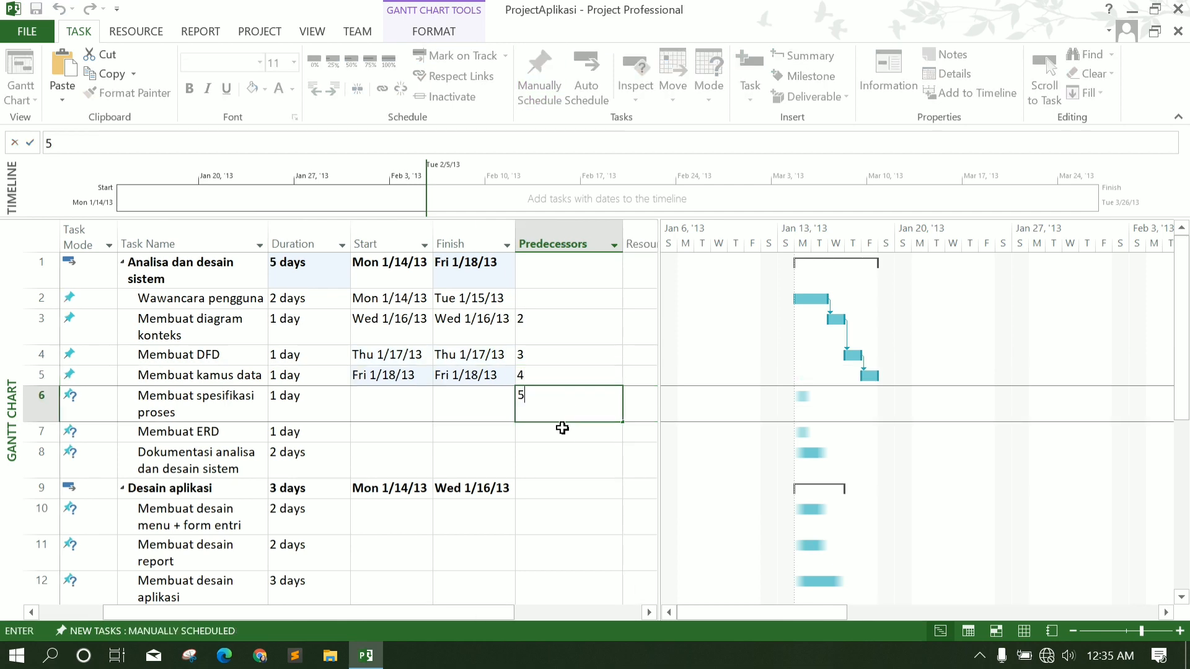
{"action": "key", "text": "Return"}
{"action": "type", "text": "6"}
{"action": "key", "text": "Return"}
{"action": "type", "text": "7"}
Enter predecessors 8, 10 and 11 for the "Desain aplikasi" subtasks 10, 11 and 12.
{"action": "left_click", "coordinate": [566, 520]}
{"action": "type", "text": "8"}
{"action": "key", "text": "Return"}
{"action": "type", "text": "10"}
{"action": "left_click", "coordinate": [563, 505]}
{"action": "type", "text": "11"}
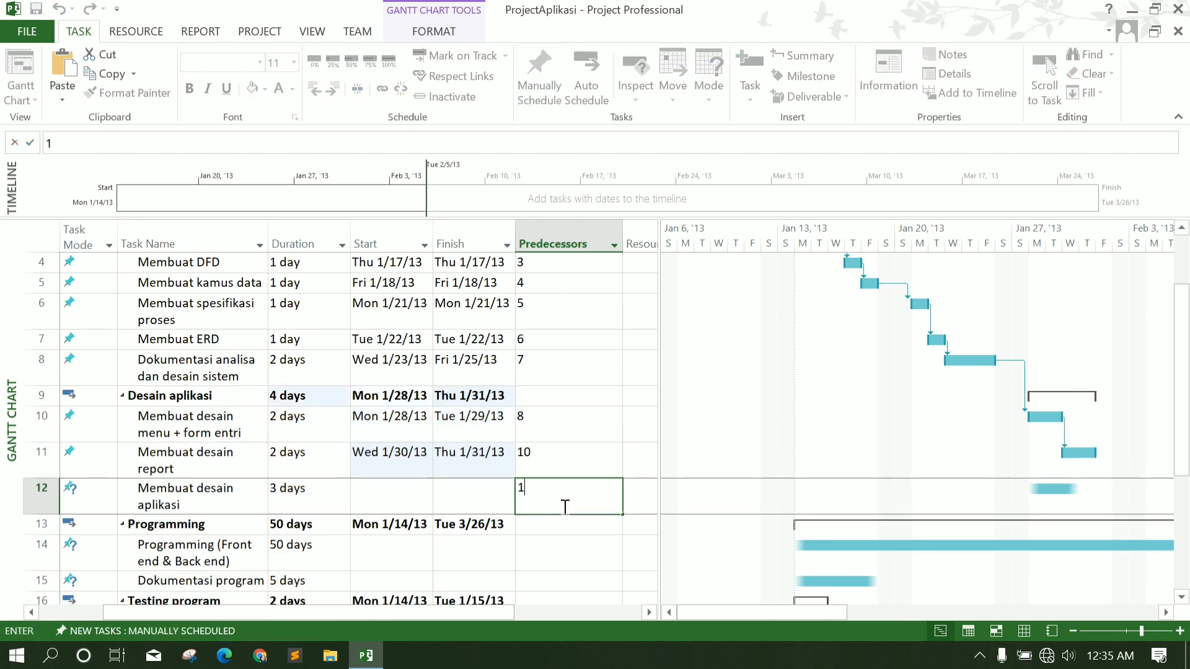
Enter predecessors 12 and 14 for the "Programming" subtasks, and 15 and 17 for tasks 17 and 18.
{"action": "scroll", "coordinate": [571, 471], "scroll_direction": "down", "scroll_amount": 2}
{"action": "left_click", "coordinate": [575, 399]}
{"action": "type", "text": "12"}
{"action": "left_click", "coordinate": [576, 430]}
{"action": "type", "text": "14"}
{"action": "type", "text": "17"}
{"action": "key", "text": "Return"}
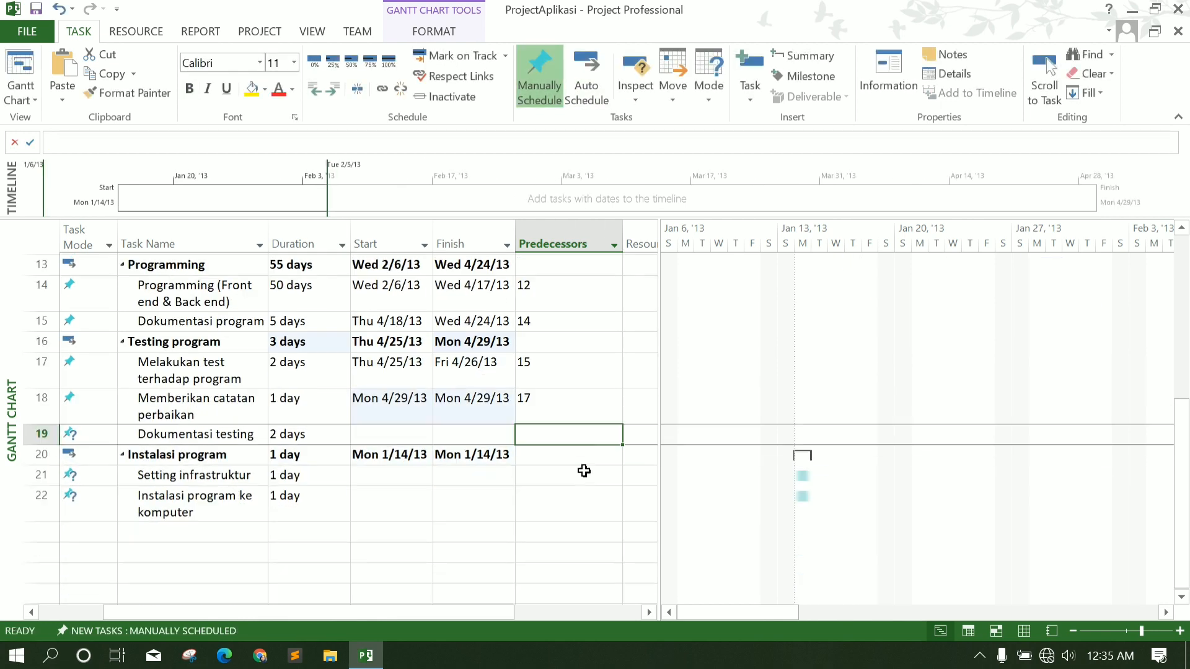
Enter predecessor 18 for "Dokumentasi testing", 19 for "Setting infrastruktur" and 21 for "Instalasi program ke komputer".
{"action": "type", "text": "18"}
{"action": "left_click", "coordinate": [550, 393]}
{"action": "type", "text": "19"}
{"action": "key", "text": "Return"}
{"action": "type", "text": "21"}
{"action": "left_click", "coordinate": [573, 446]}
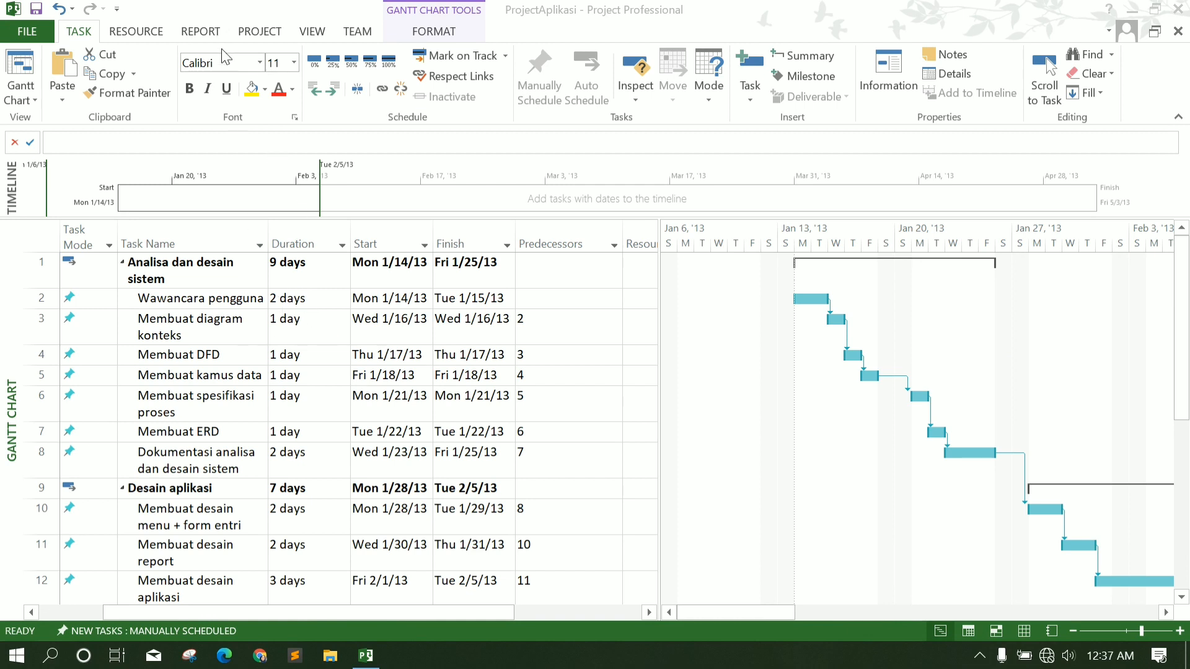
Switch from the Gantt Chart to the Resource Sheet view.
{"action": "left_click", "coordinate": [305, 39]}
{"action": "left_click", "coordinate": [312, 34]}
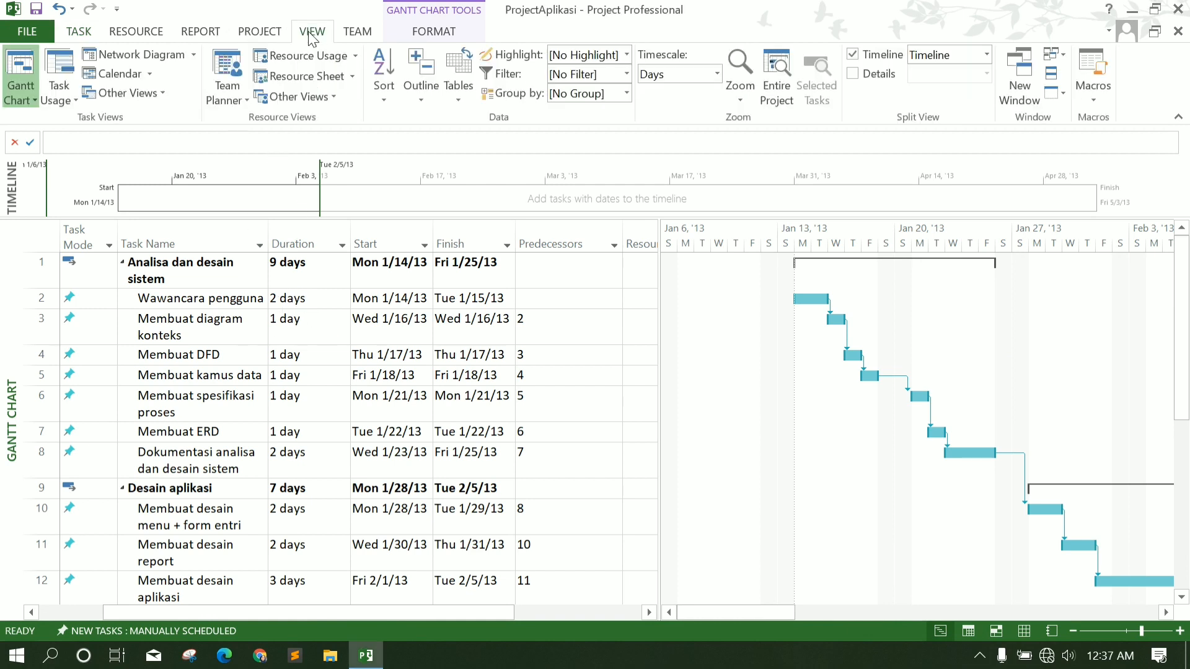
{"action": "left_click", "coordinate": [304, 76]}
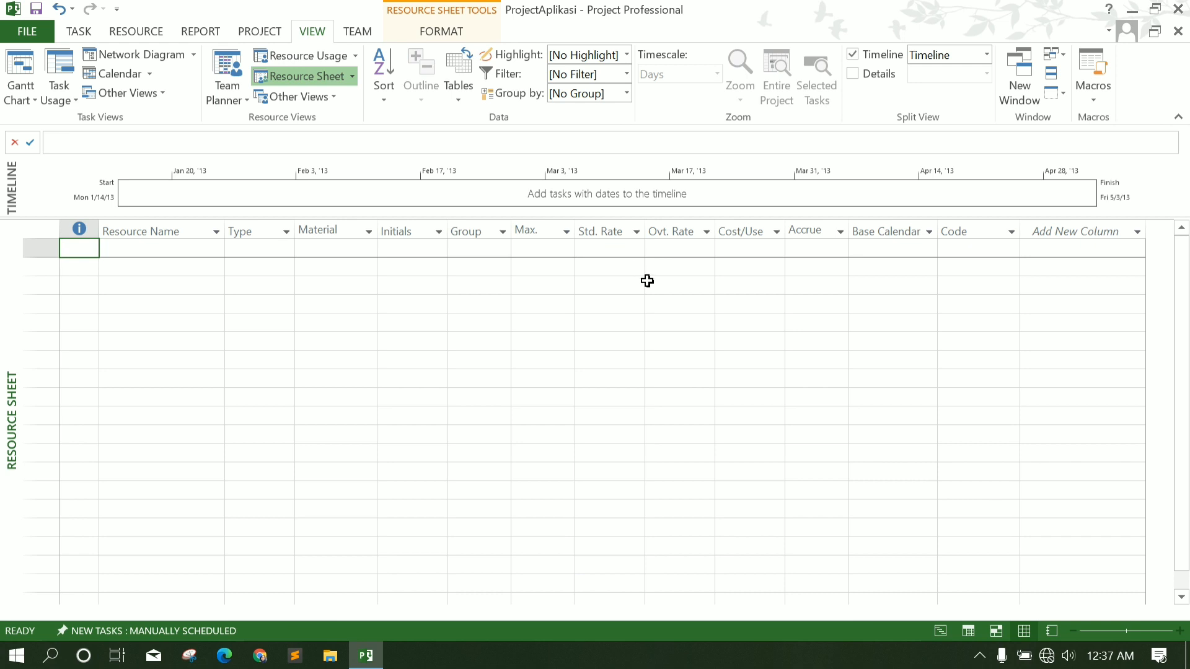
{"action": "left_click", "coordinate": [946, 631]}
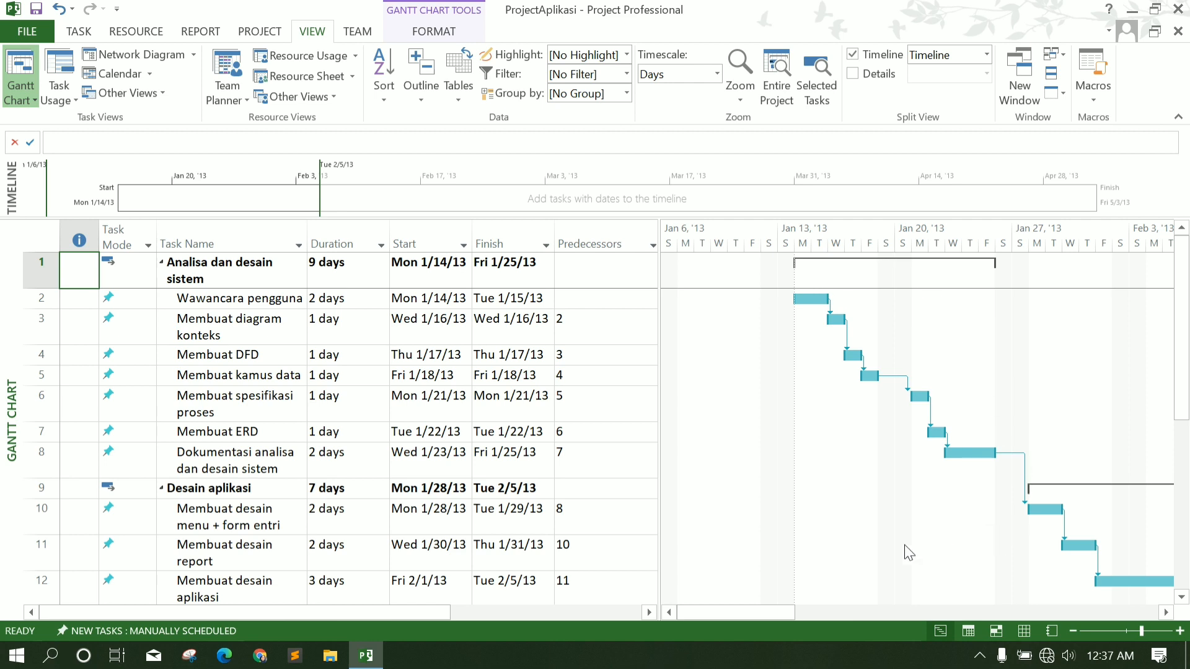
{"action": "left_click", "coordinate": [1026, 633]}
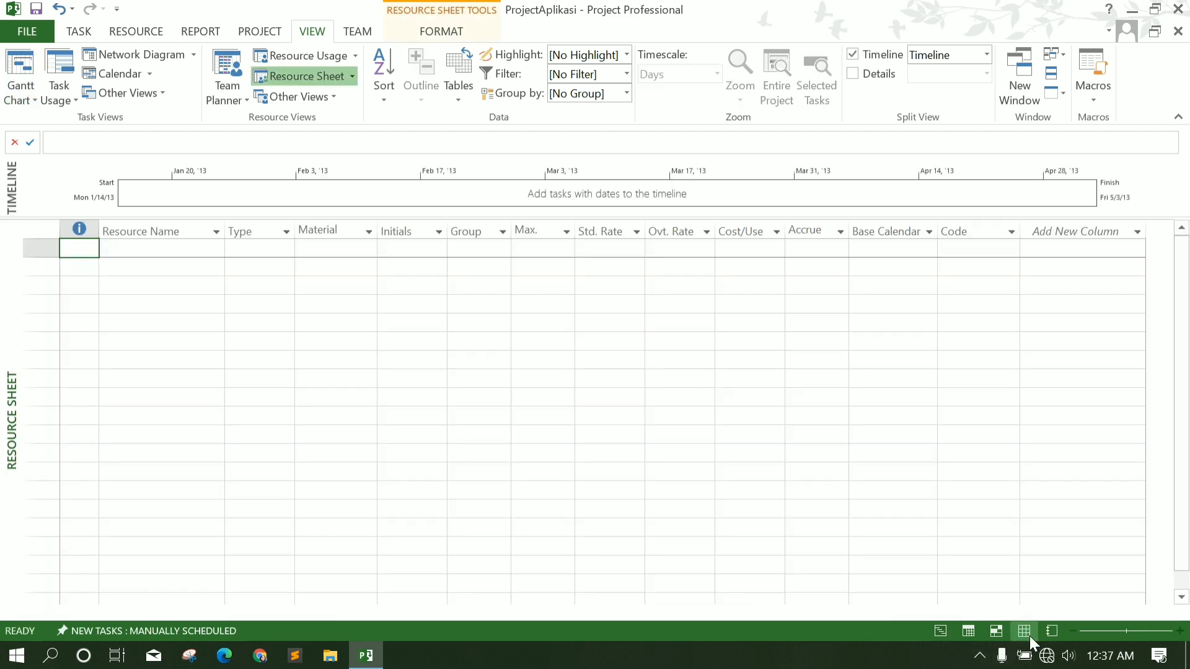
Add a resource named "Analis Sistem" in the first row of the resource sheet.
{"action": "left_click", "coordinate": [185, 248]}
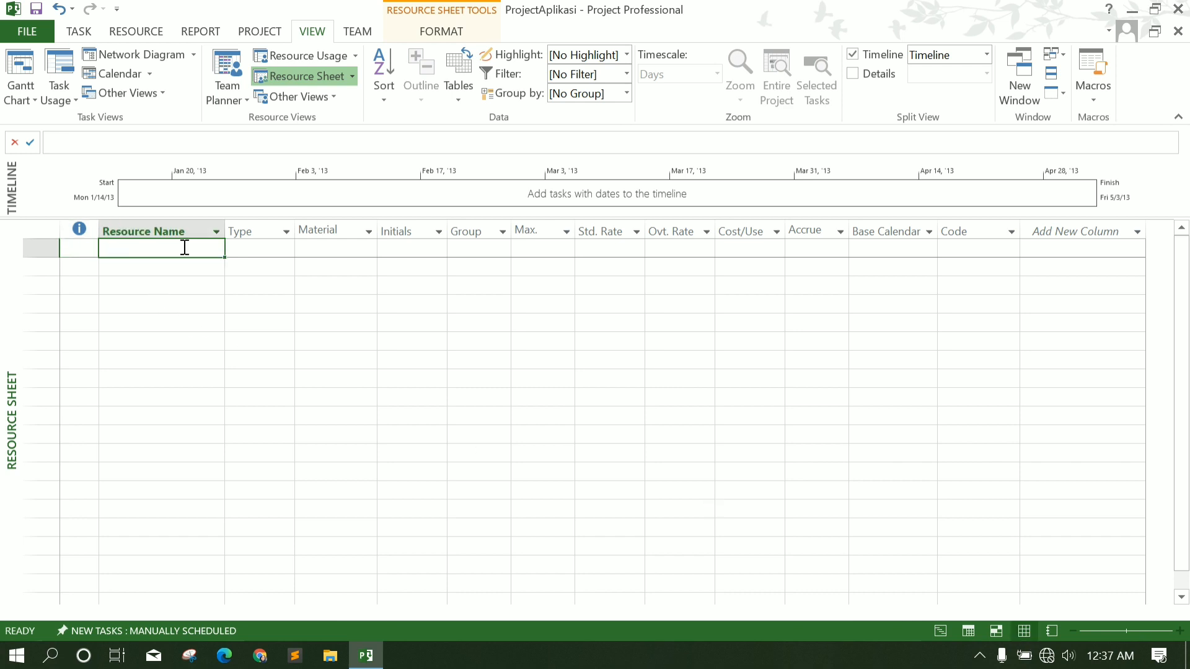
{"action": "left_click", "coordinate": [185, 248]}
{"action": "type", "text": "A"}
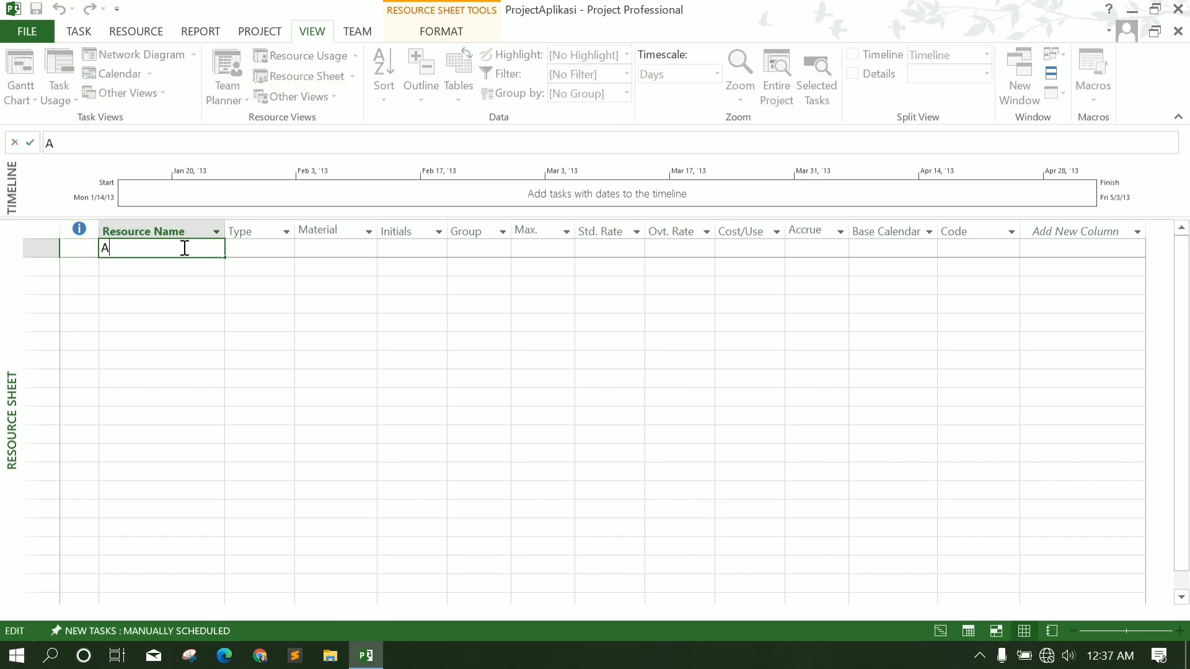
{"action": "type", "text": "nalis Sistem"}
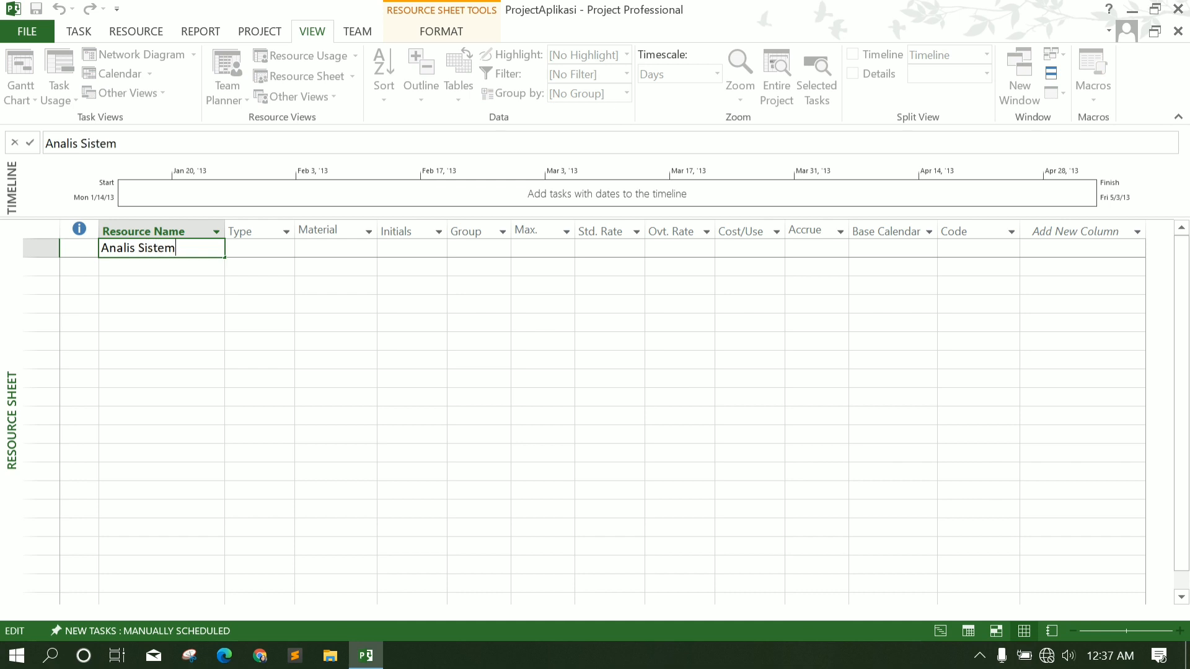
{"action": "key", "text": "Return"}
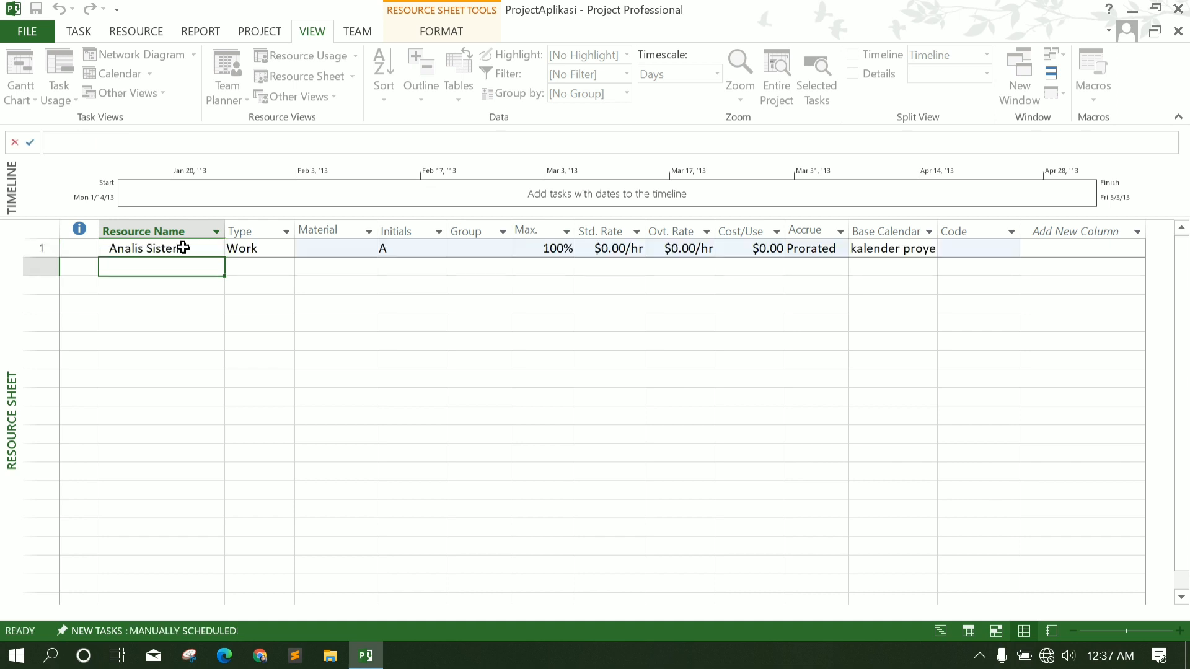
Keep the resource type of "Analis Sistem" as Work and set its initials to "AS".
{"action": "left_click", "coordinate": [281, 248]}
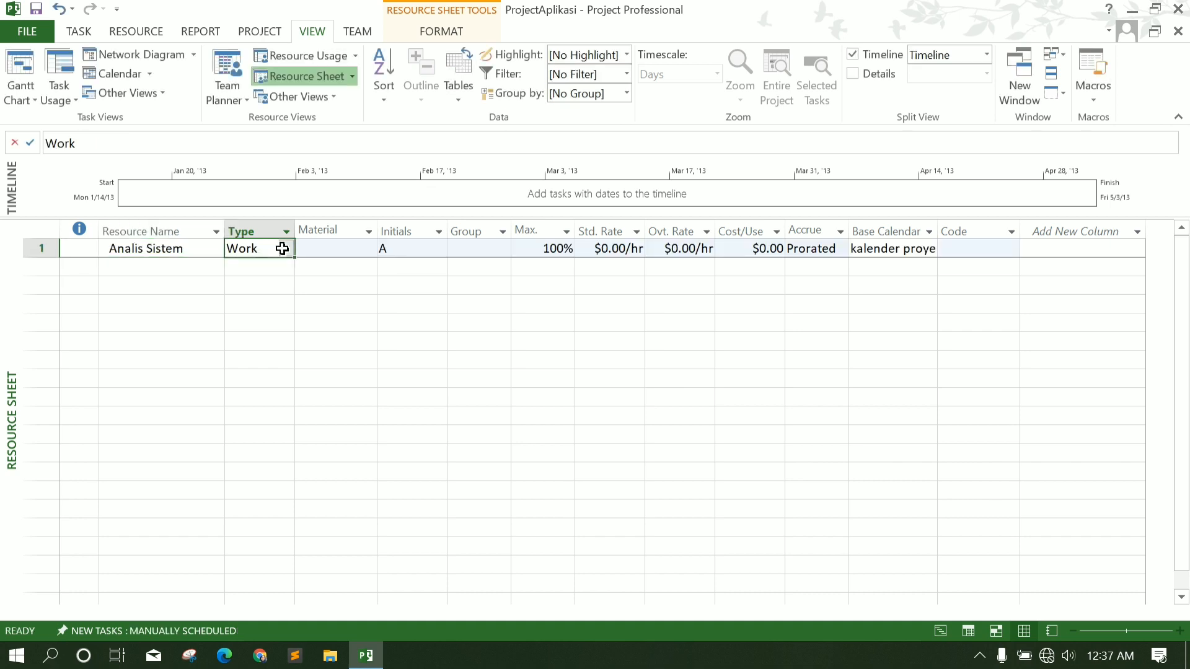
{"action": "left_click", "coordinate": [286, 248]}
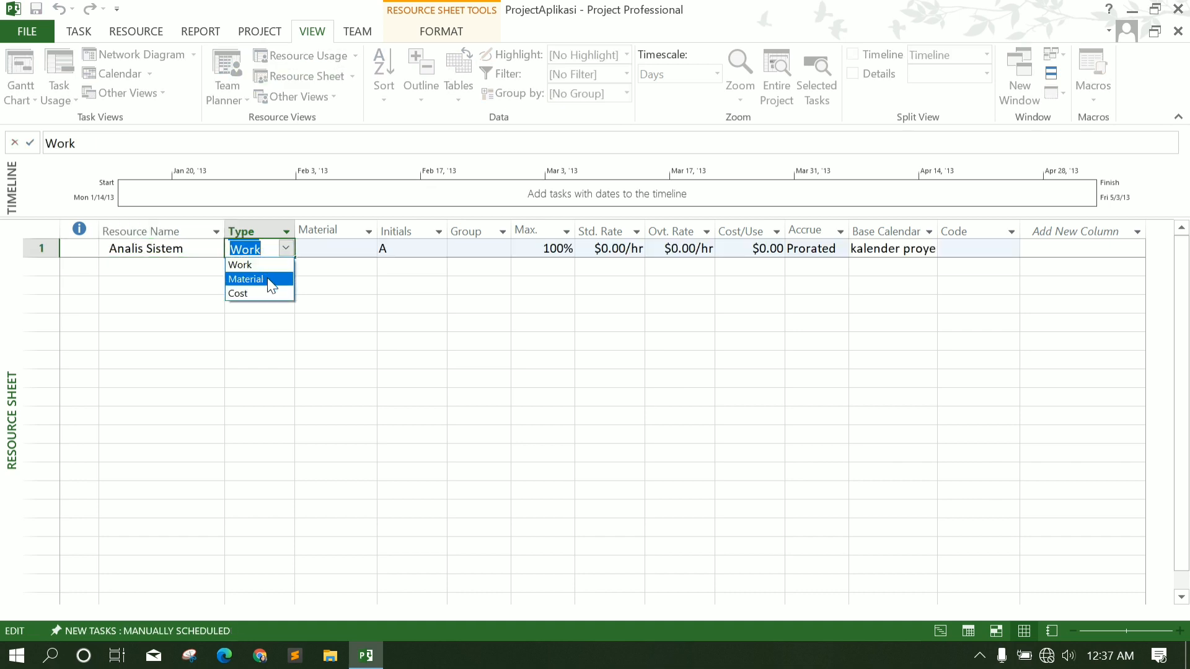
{"action": "left_click", "coordinate": [397, 248]}
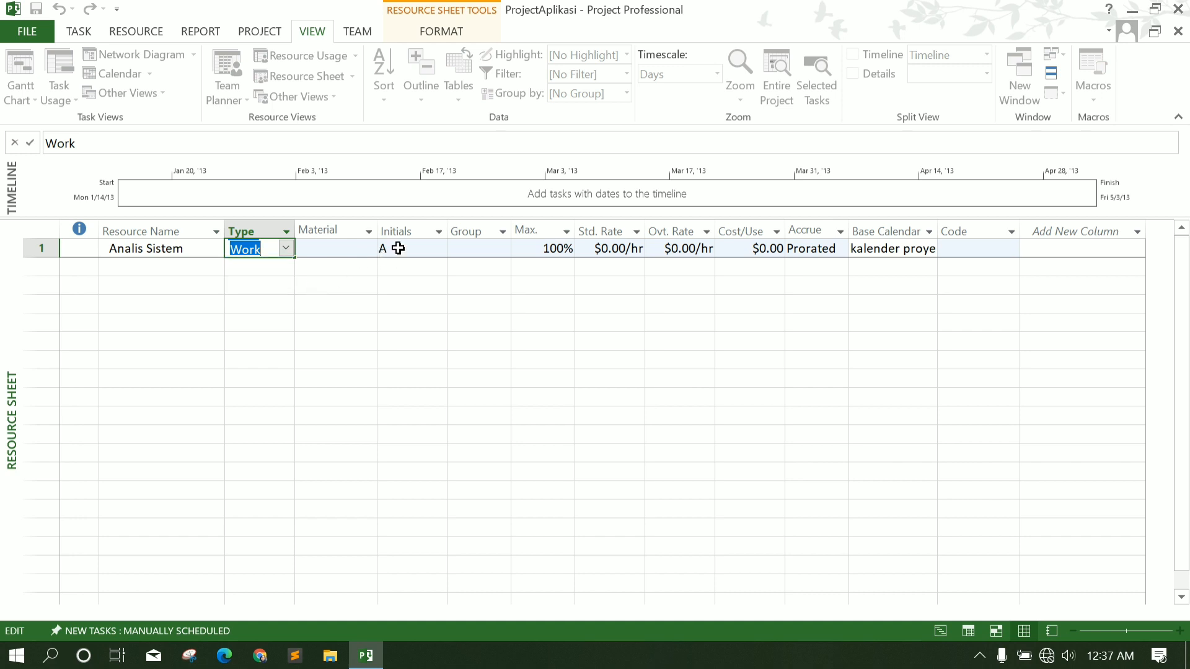
{"action": "left_click", "coordinate": [402, 248]}
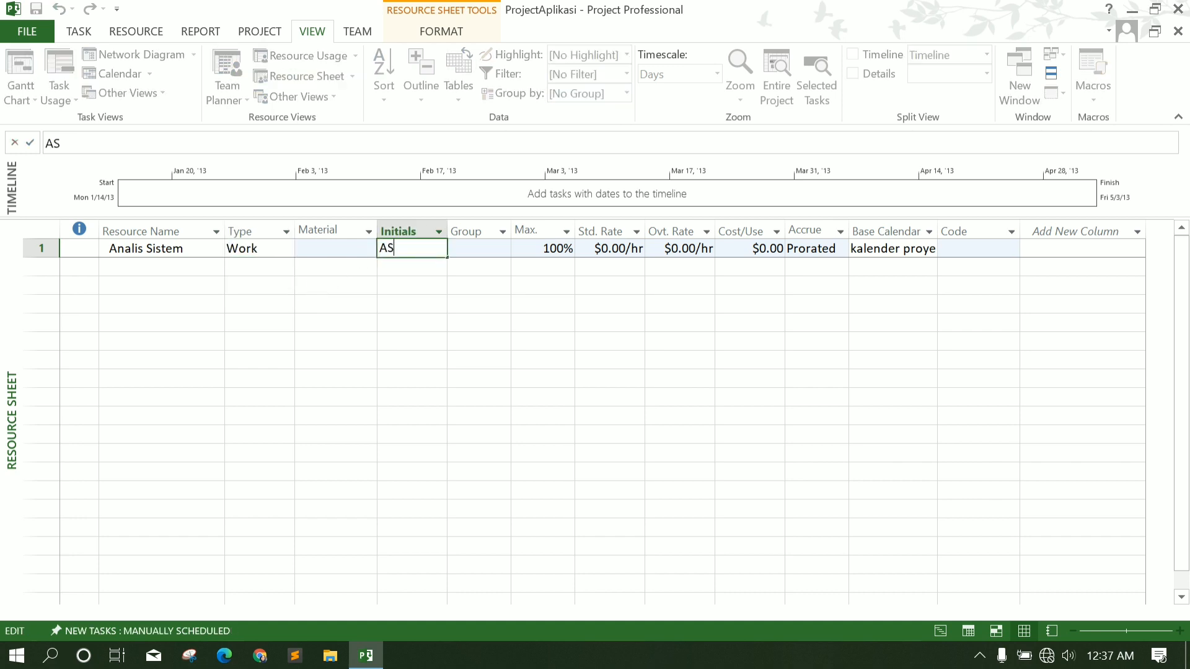
{"action": "left_click", "coordinate": [543, 265]}
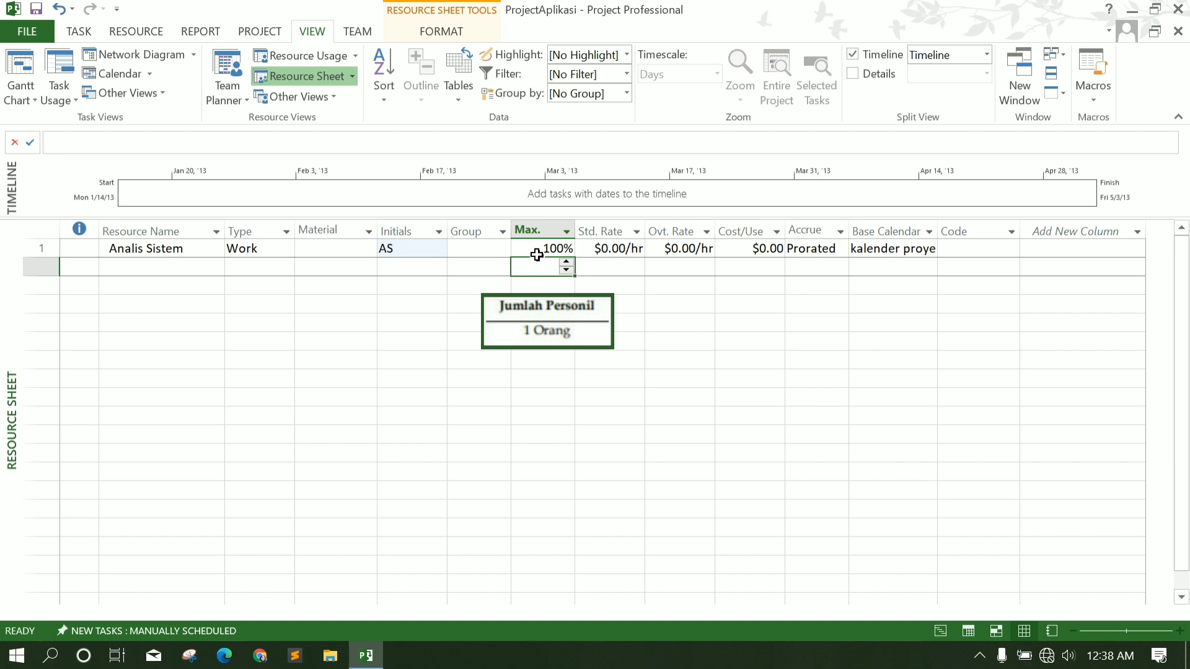
Change the project's display currency to IDR, with the Rp symbol and 0 decimal digits.
{"action": "left_click", "coordinate": [613, 271]}
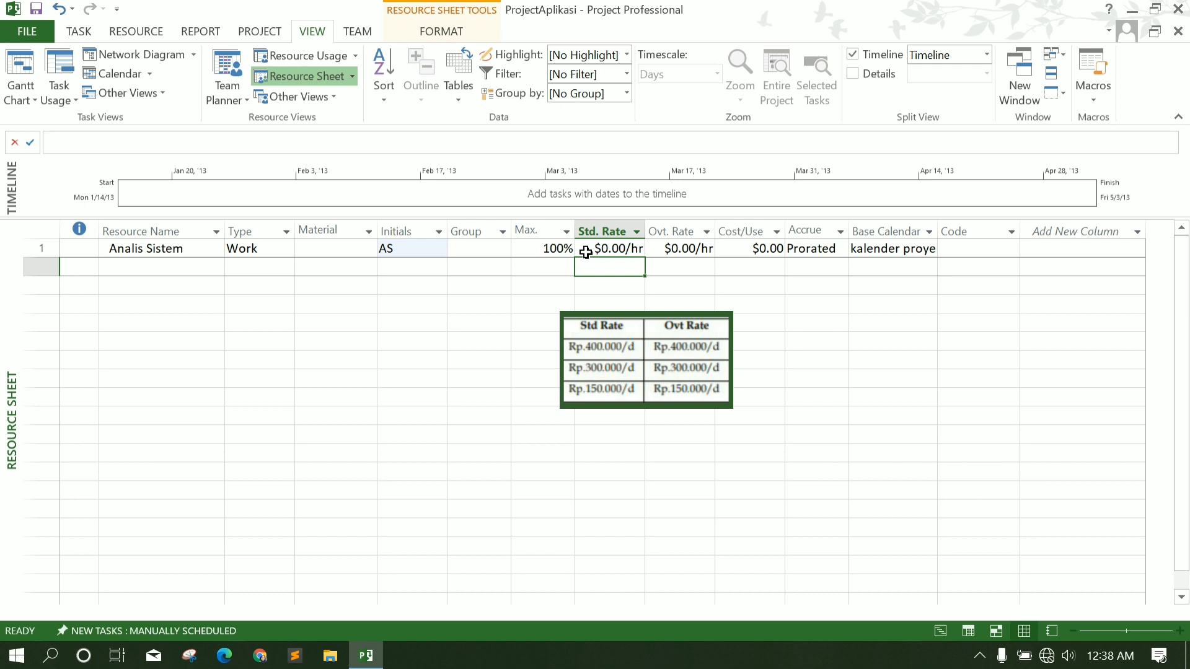
{"action": "left_click", "coordinate": [36, 35]}
{"action": "left_click", "coordinate": [68, 372]}
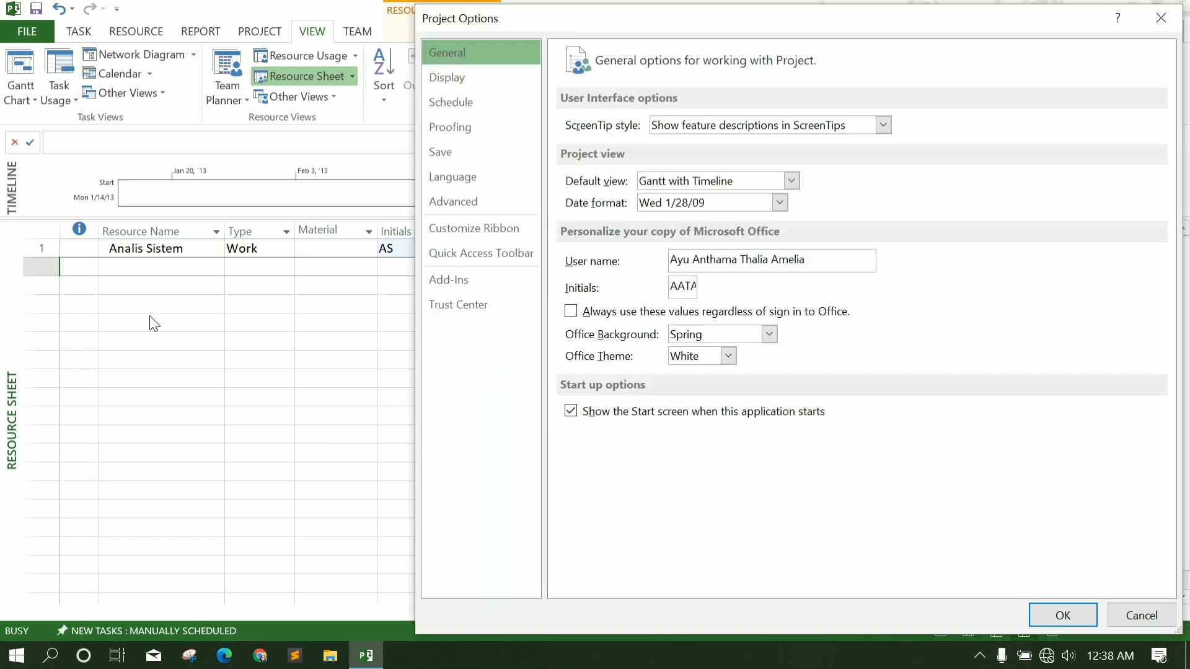
{"action": "left_click", "coordinate": [456, 77]}
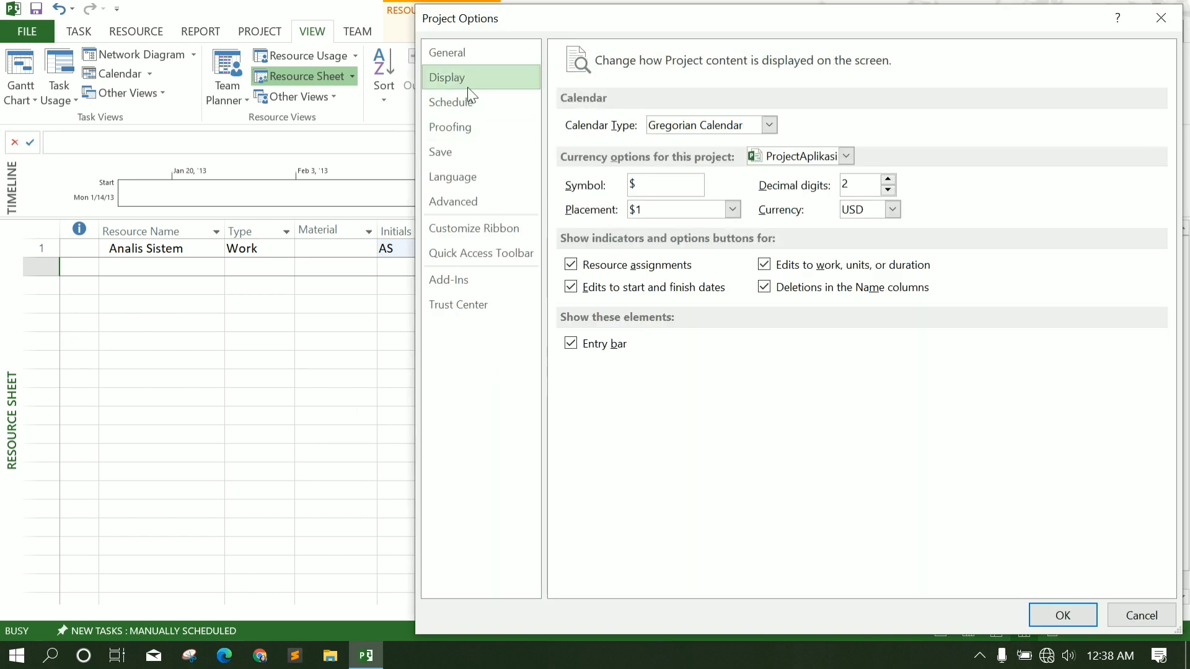
{"action": "left_click", "coordinate": [892, 211]}
{"action": "scroll", "coordinate": [870, 224], "scroll_direction": "up", "scroll_amount": 17}
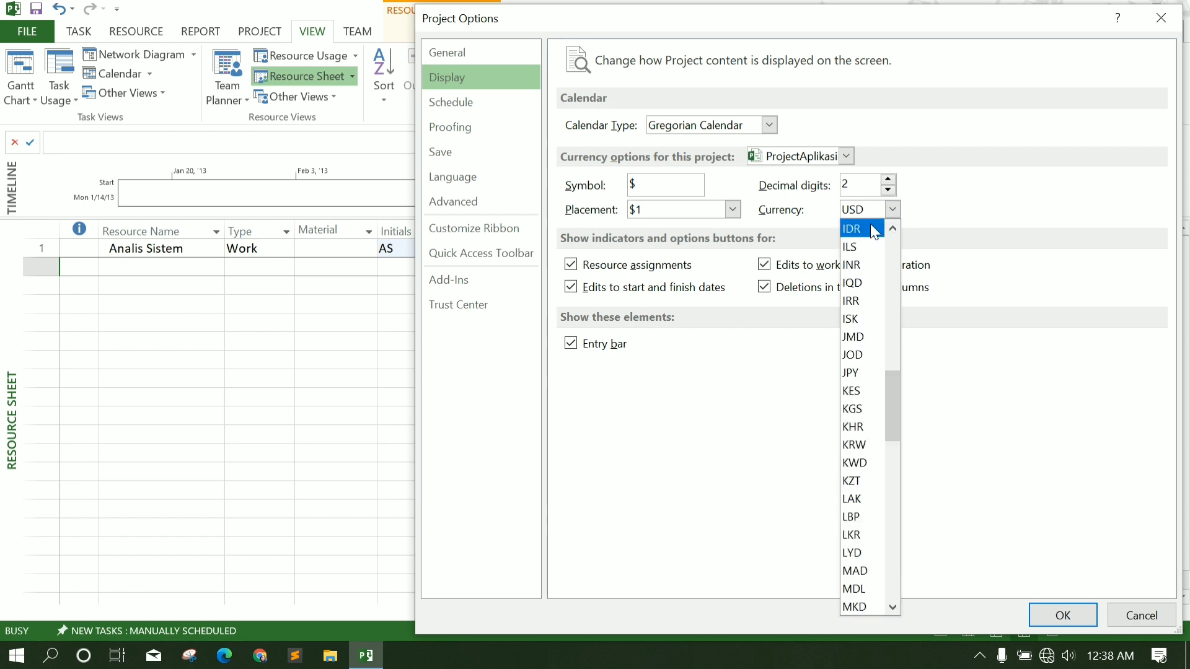
{"action": "left_click", "coordinate": [871, 228]}
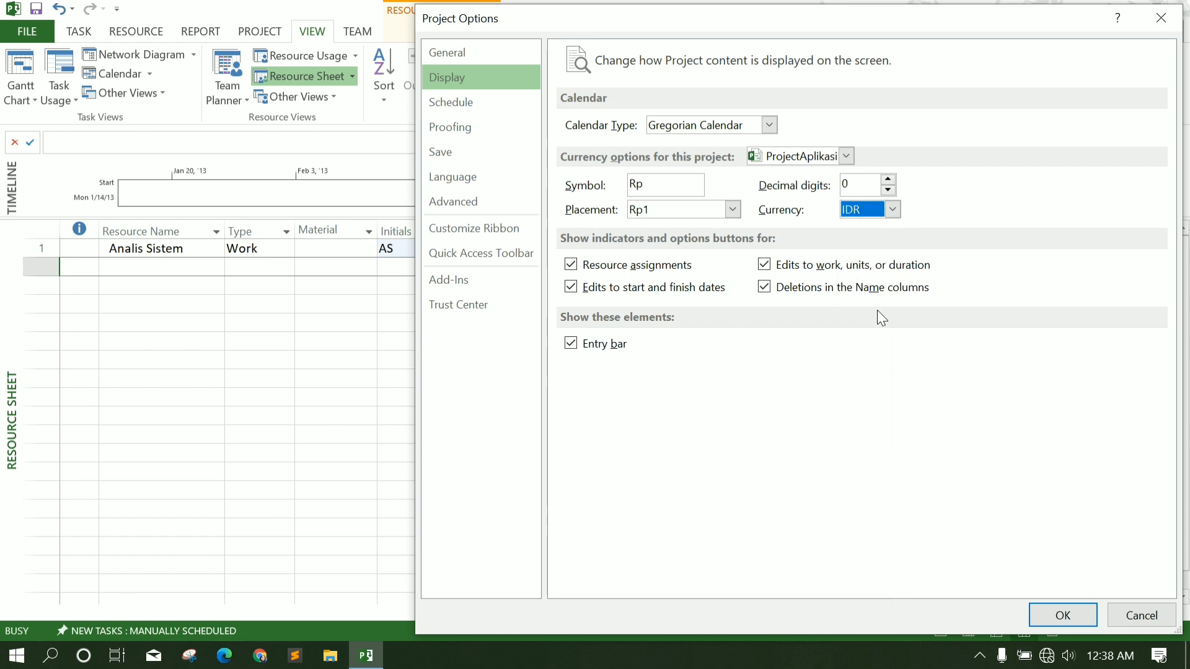
{"action": "left_click", "coordinate": [1063, 616]}
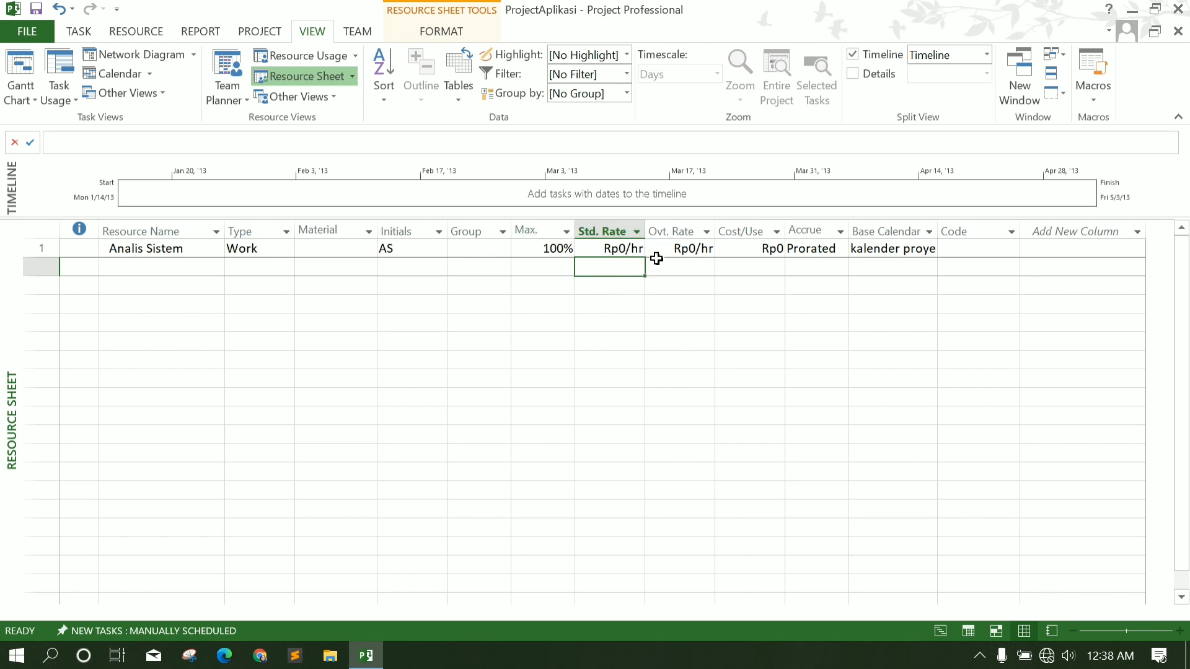
Set both the standard and overtime rates of "Analis Sistem" to 400000/d, widening the Std. Rate column to fit.
{"action": "left_click", "coordinate": [621, 251]}
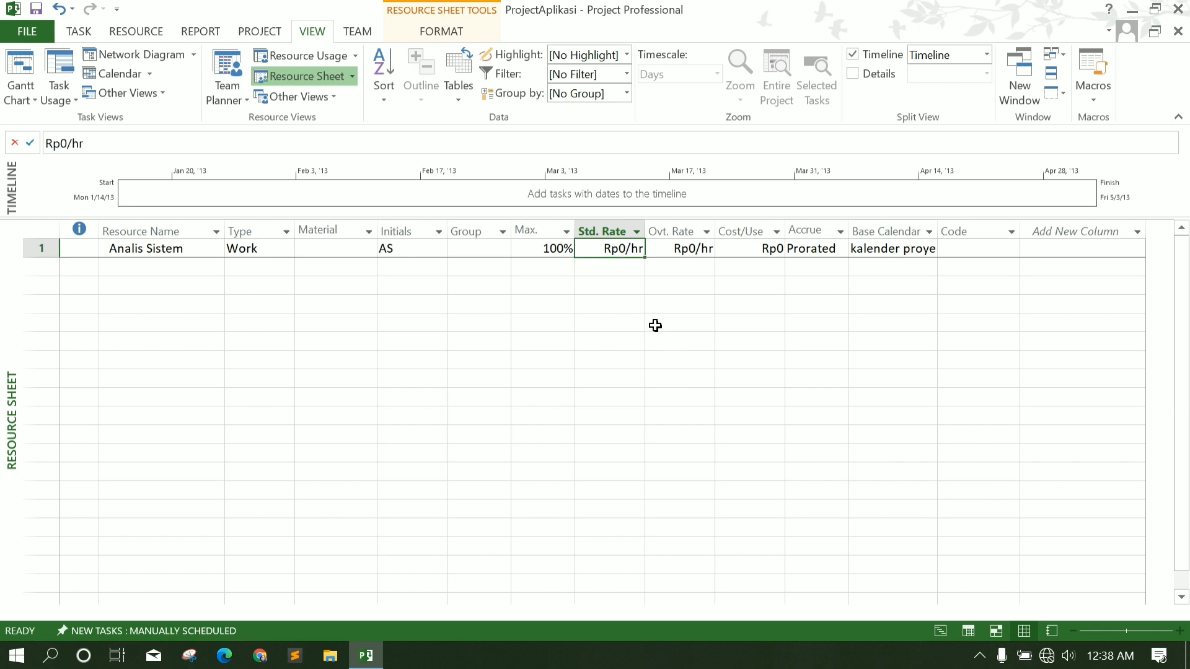
{"action": "type", "text": "400000/d"}
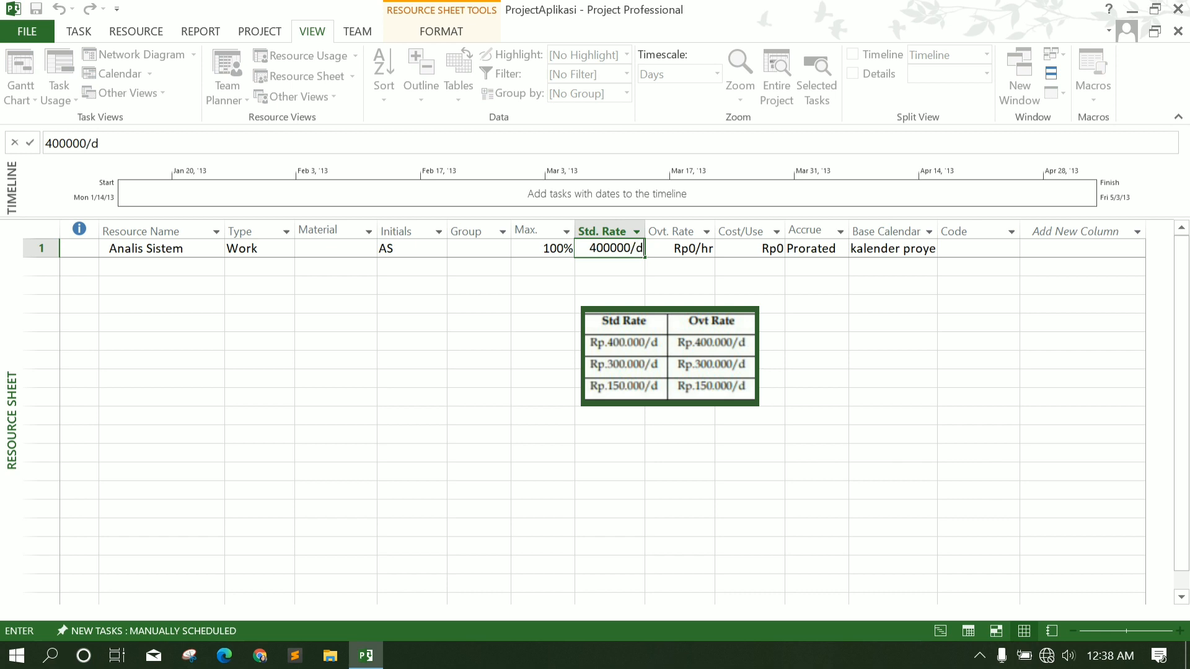
{"action": "key", "text": "Return"}
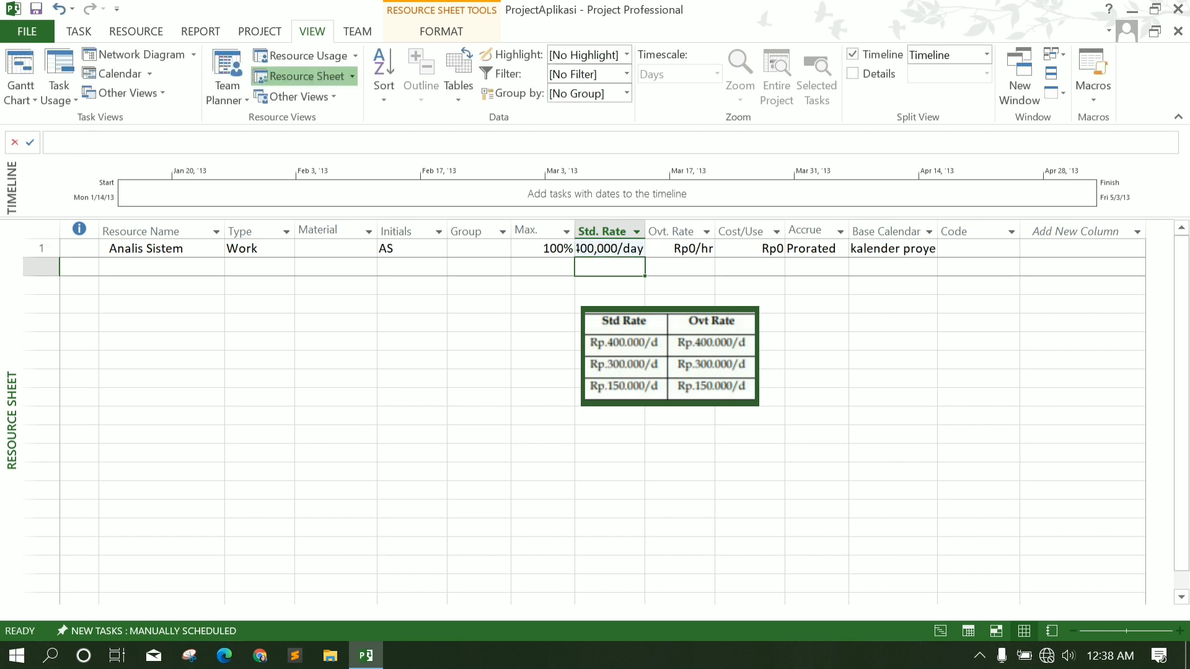
{"action": "left_click_drag", "start_coordinate": [645, 232], "coordinate": [664, 231]}
{"action": "left_click", "coordinate": [714, 248]}
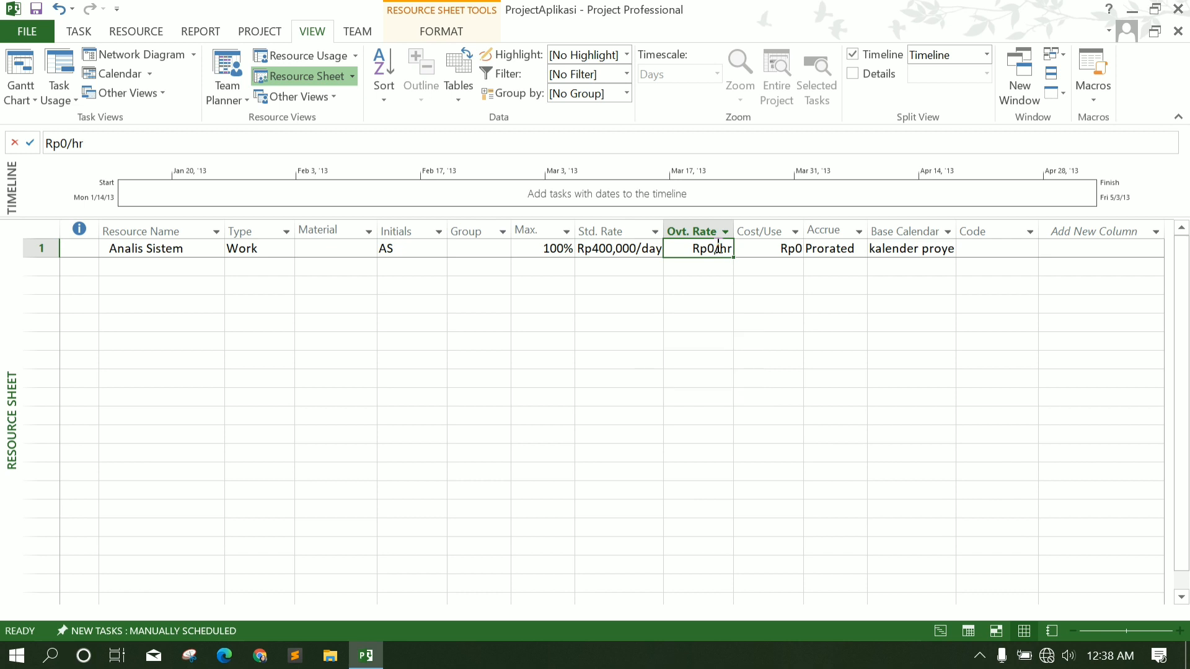
{"action": "type", "text": "40000"}
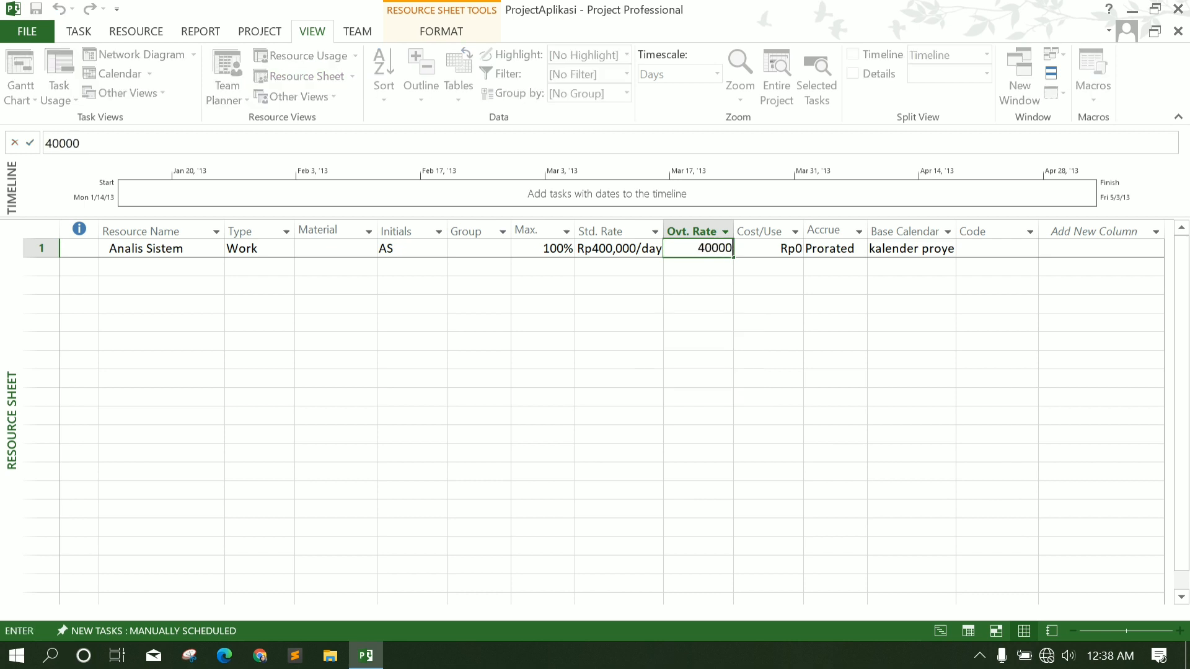
{"action": "type", "text": "0/d"}
{"action": "key", "text": "Return"}
Check the available Accrue options for "Analis Sistem", keeping Prorated.
{"action": "left_click", "coordinate": [844, 267]}
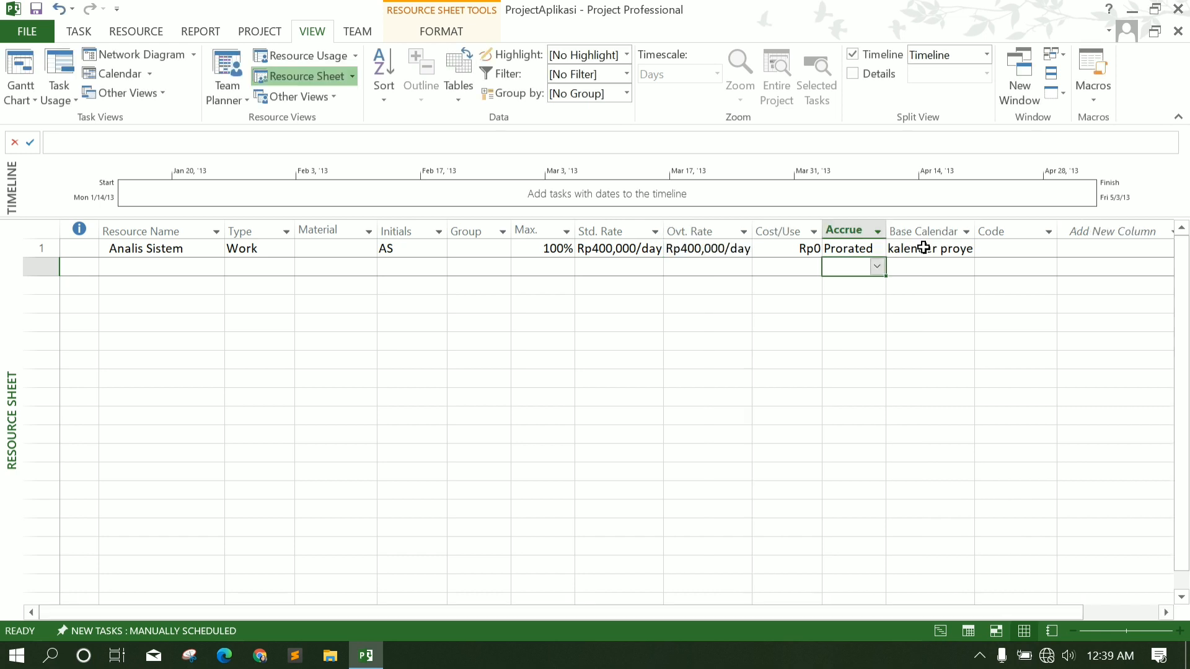
{"action": "left_click", "coordinate": [867, 250]}
{"action": "left_click", "coordinate": [877, 248]}
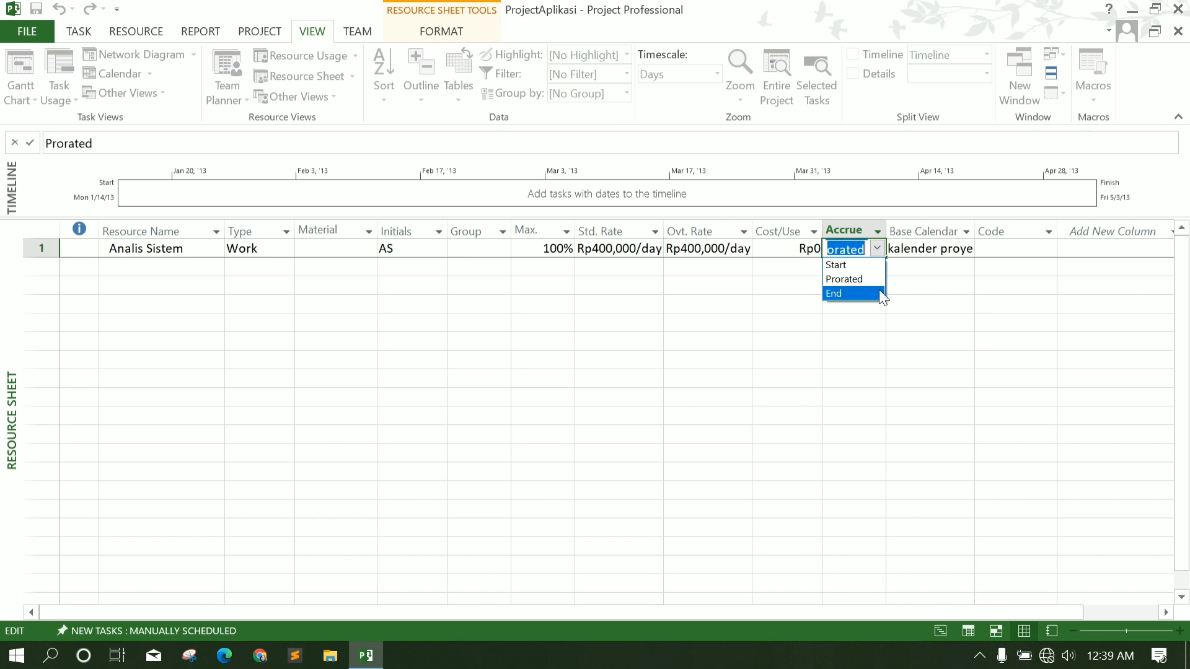
{"action": "left_click", "coordinate": [877, 248]}
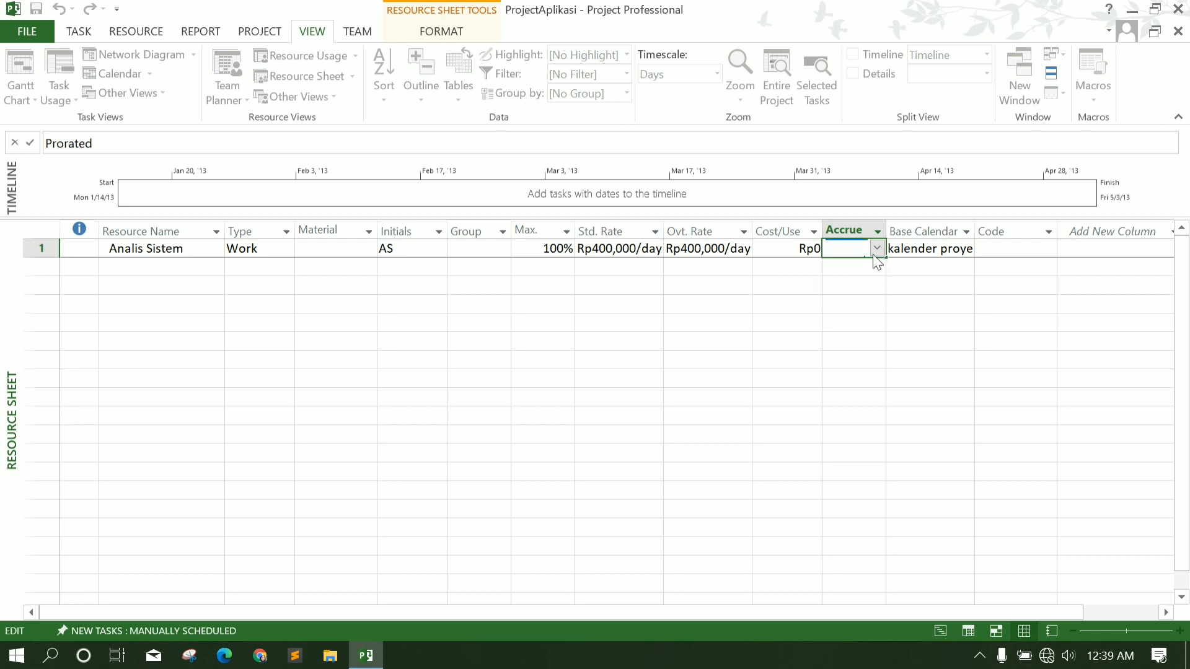
Add the resource "Desainer" with initials DS and standard and overtime rates of 300000/d.
{"action": "left_click", "coordinate": [166, 268]}
{"action": "type", "text": "Desainer"}
{"action": "key", "text": "Tab"}
{"action": "key", "text": "Tab"}
{"action": "key", "text": "Tab"}
{"action": "type", "text": "DS"}
{"action": "key", "text": "Tab"}
{"action": "key", "text": "Tab"}
{"action": "key", "text": "Tab"}
{"action": "type", "text": "300000/d"}
{"action": "key", "text": "Tab"}
{"action": "type", "text": "300000/d"}
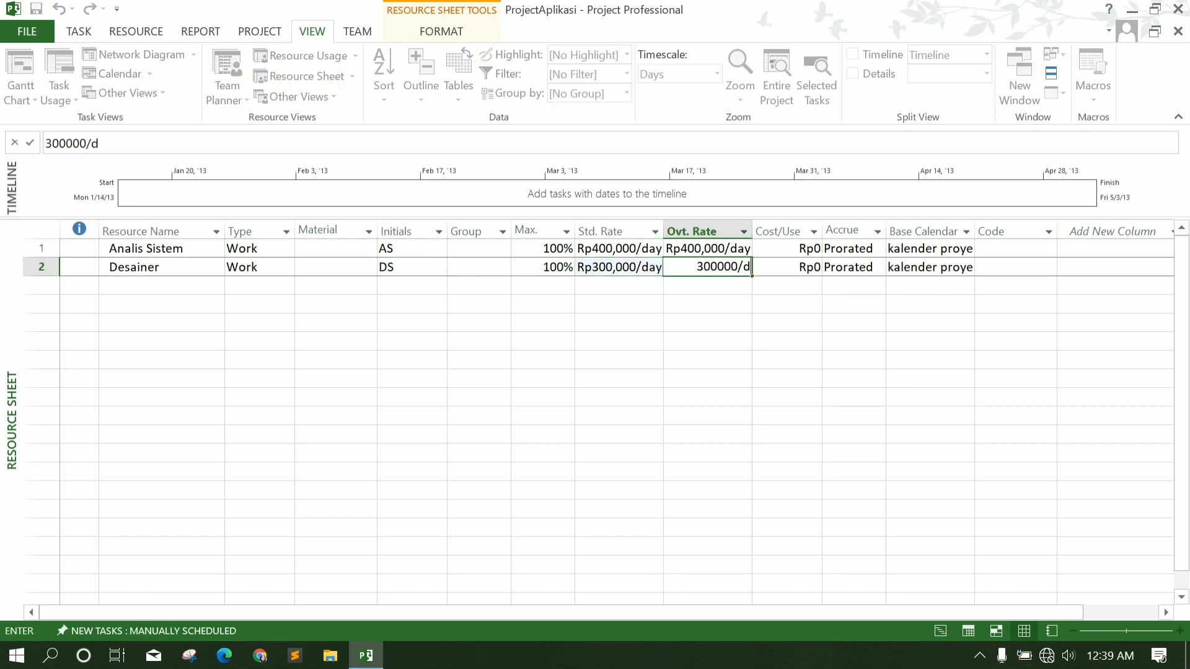
Add resources "Programmer" (PR, 300%, Rp150,000/day), "Tester" (TS, 200%, Rp200,000/day) and "Dokumentator" (DK, 100%, Rp100,000/day), with overtime rates equal to the standard rates.
{"action": "key", "text": "Tab"}
{"action": "type", "text": "Dokumentaler"}
{"action": "key", "text": "Tab"}
{"action": "key", "text": "Tab"}
{"action": "key", "text": "Tab"}
{"action": "type", "text": "DK"}
{"action": "key", "text": "Tab"}
{"action": "key", "text": "Tab"}
{"action": "key", "text": "Tab"}
{"action": "key", "text": "Tab"}
{"action": "type", "text": "100000"}
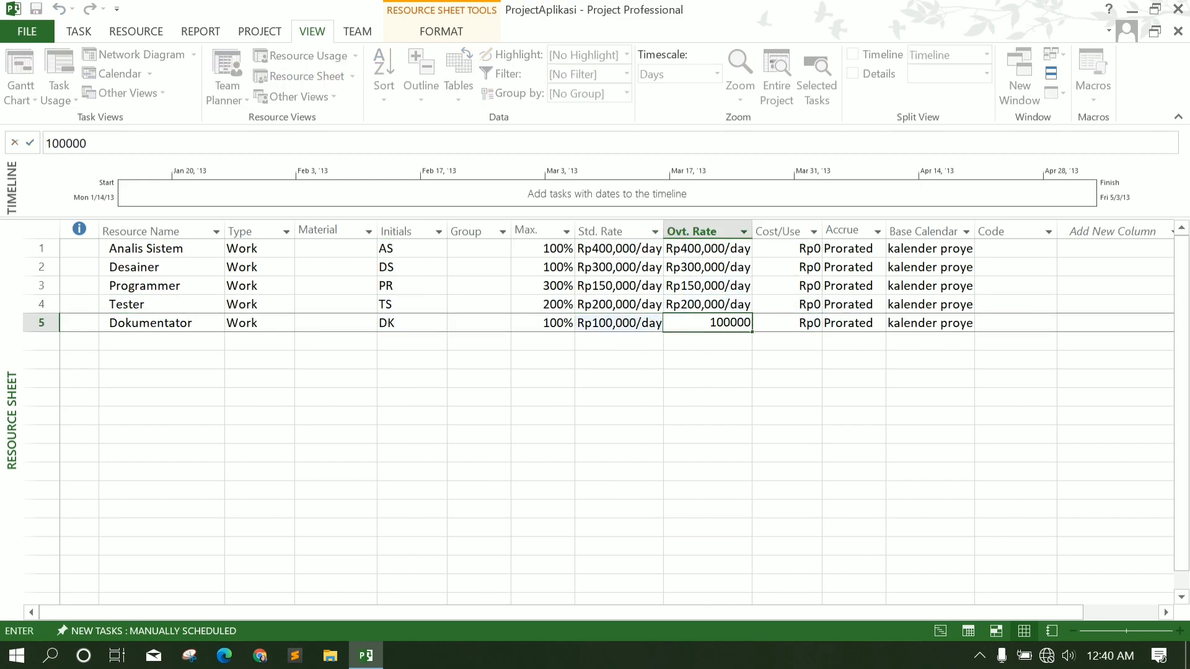
Add the resource "Implementator" with initials IM, 400% maximum units, and standard and overtime rates of Rp200,000/day.
{"action": "type", "text": "Implementator"}
{"action": "key", "text": "Tab"}
{"action": "key", "text": "Tab"}
{"action": "key", "text": "Tab"}
{"action": "type", "text": "IM"}
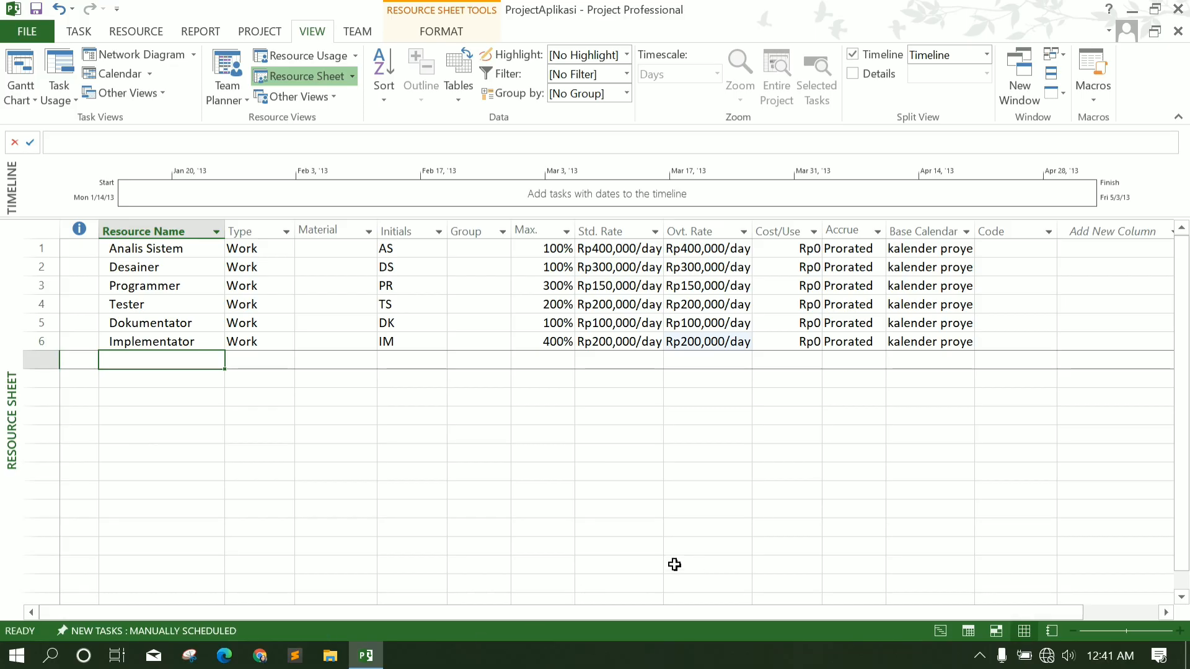
Switch to the Gantt Chart view, widen the task table to expose Resource Names, and narrow the Predecessors column.
{"action": "left_click", "coordinate": [943, 632]}
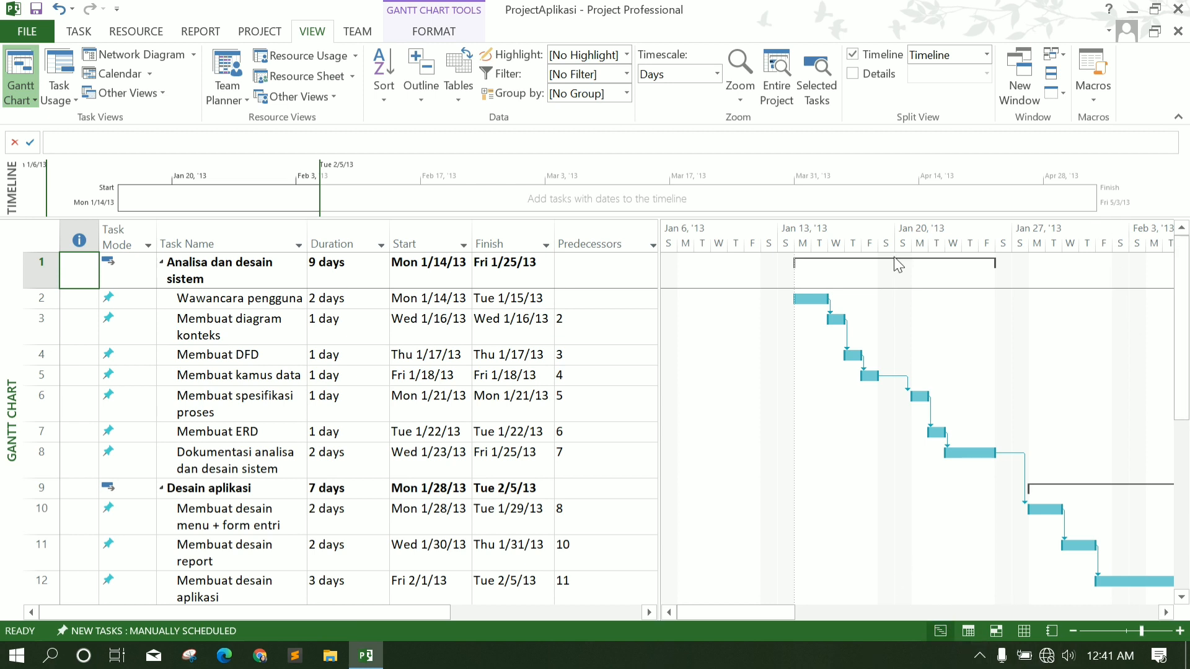
{"action": "left_click_drag", "start_coordinate": [661, 243], "coordinate": [784, 244]}
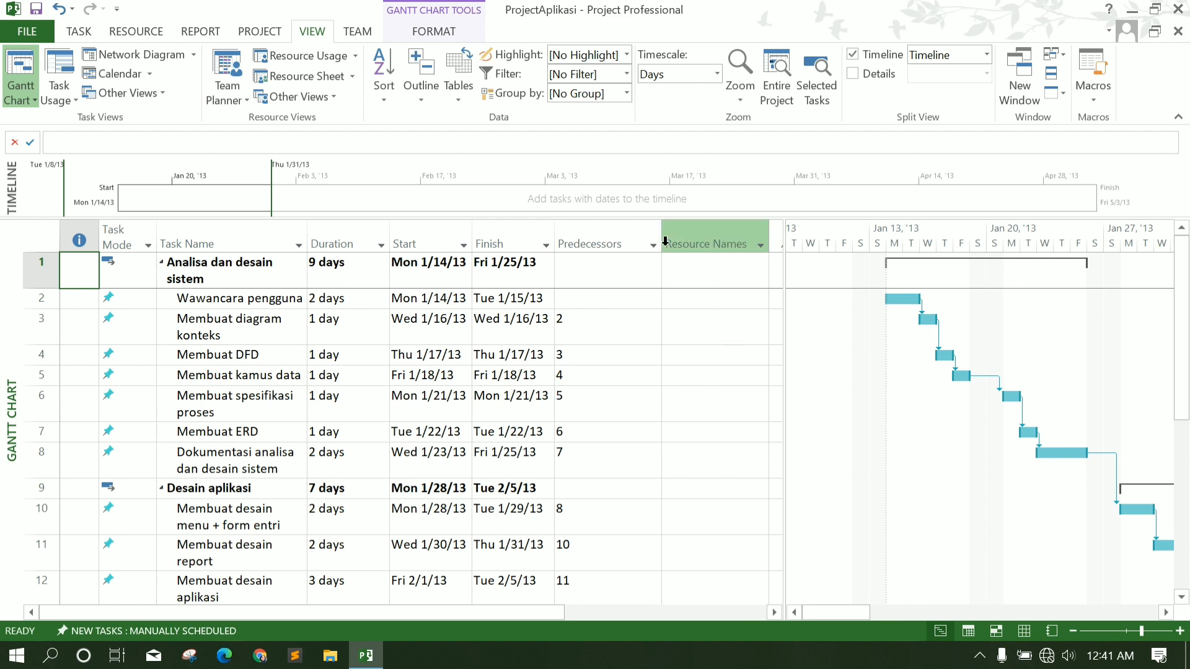
{"action": "left_click_drag", "start_coordinate": [661, 243], "coordinate": [613, 242]}
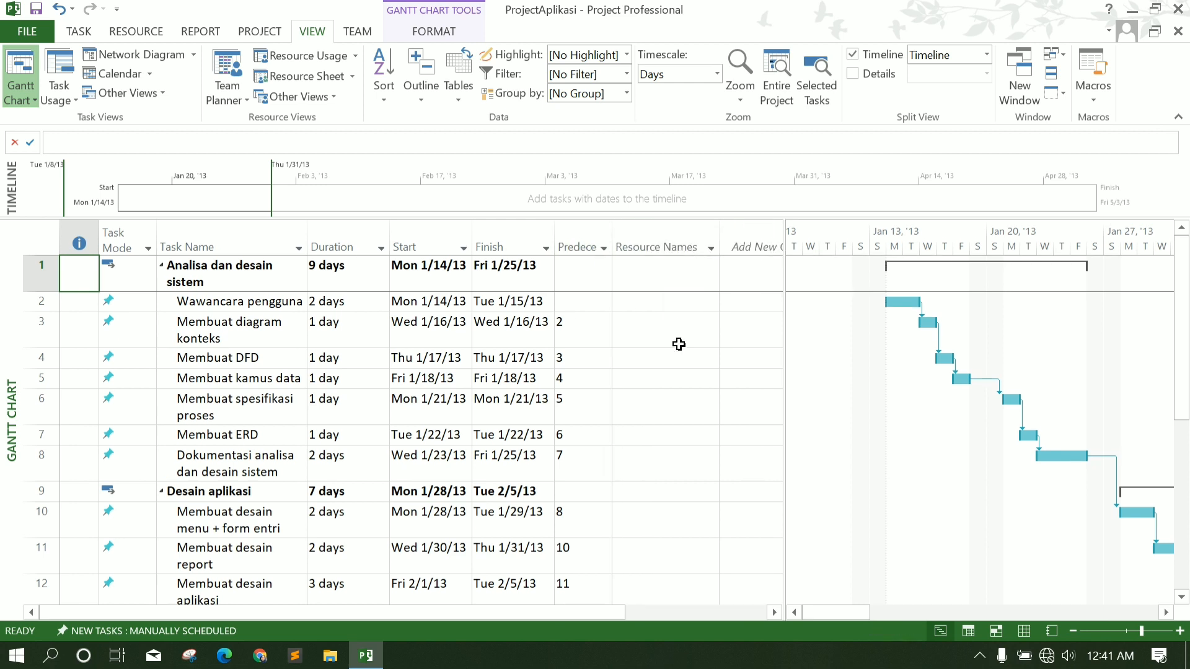
Assign "Analis Sistem" to the task "Wawancara pengguna" through its Task Information.
{"action": "left_click", "coordinate": [667, 303]}
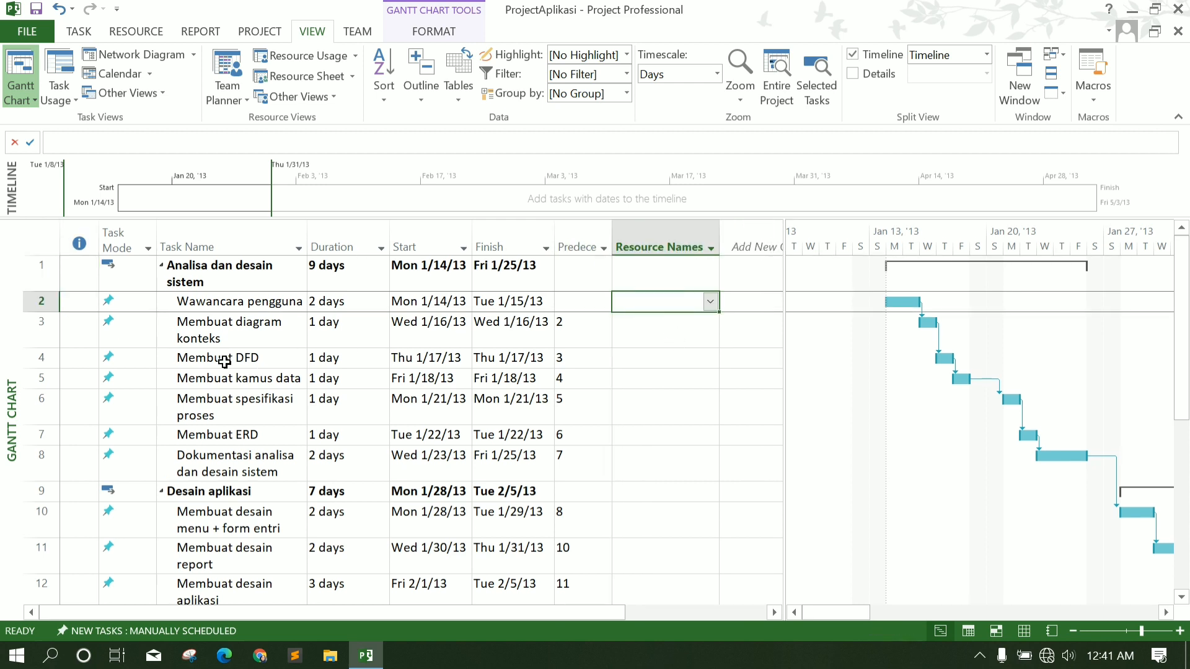
{"action": "double_click", "coordinate": [627, 303]}
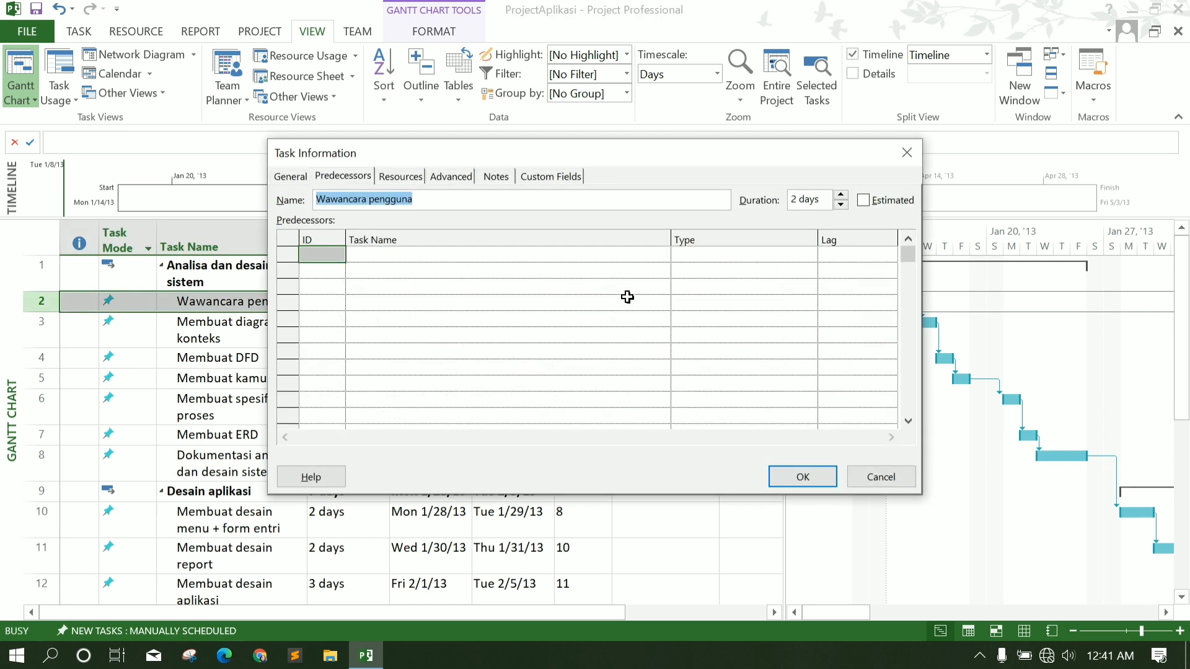
{"action": "left_click", "coordinate": [391, 176]}
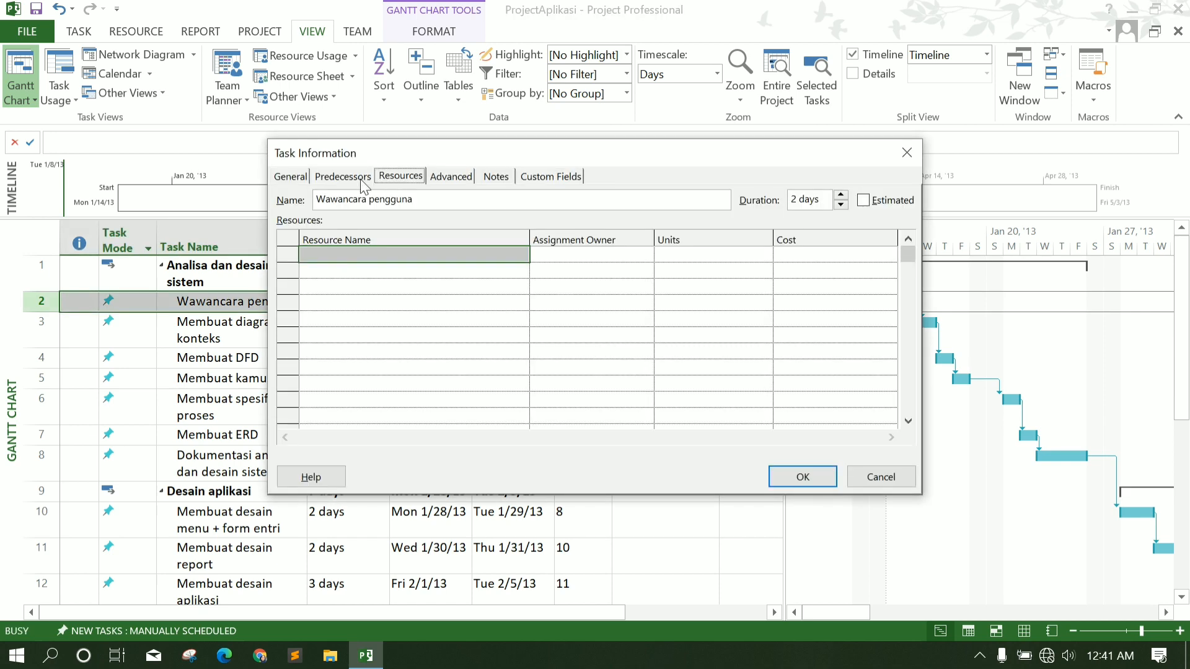
{"action": "left_click", "coordinate": [452, 254]}
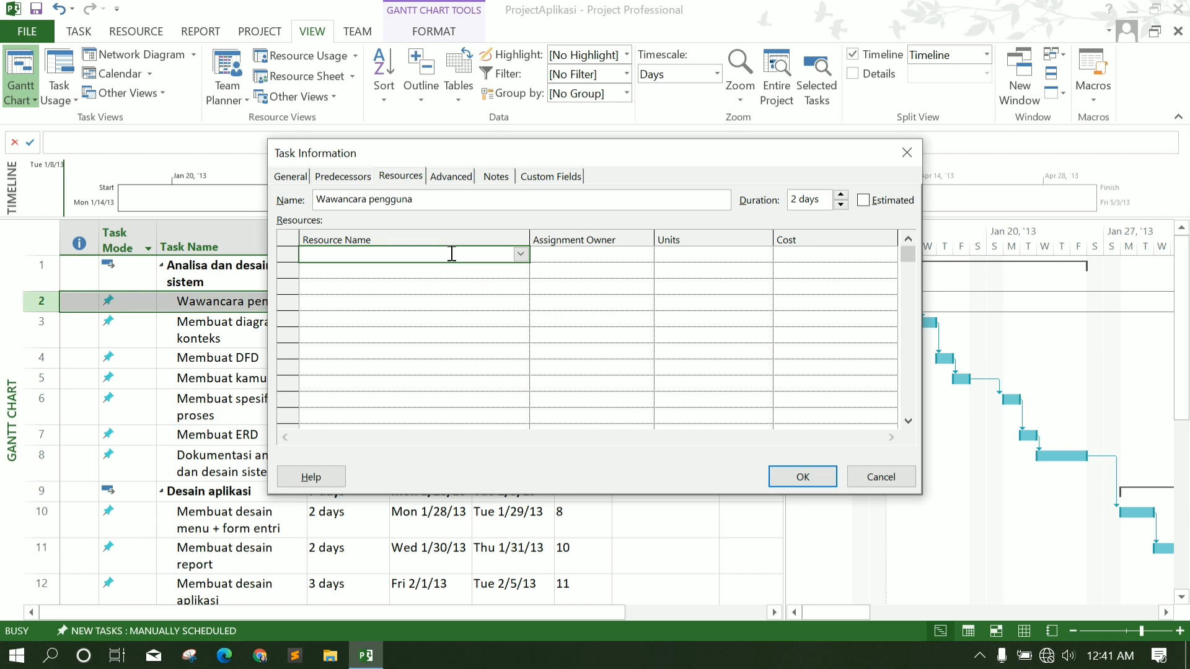
{"action": "left_click", "coordinate": [521, 254]}
{"action": "left_click", "coordinate": [471, 269]}
{"action": "left_click", "coordinate": [801, 477]}
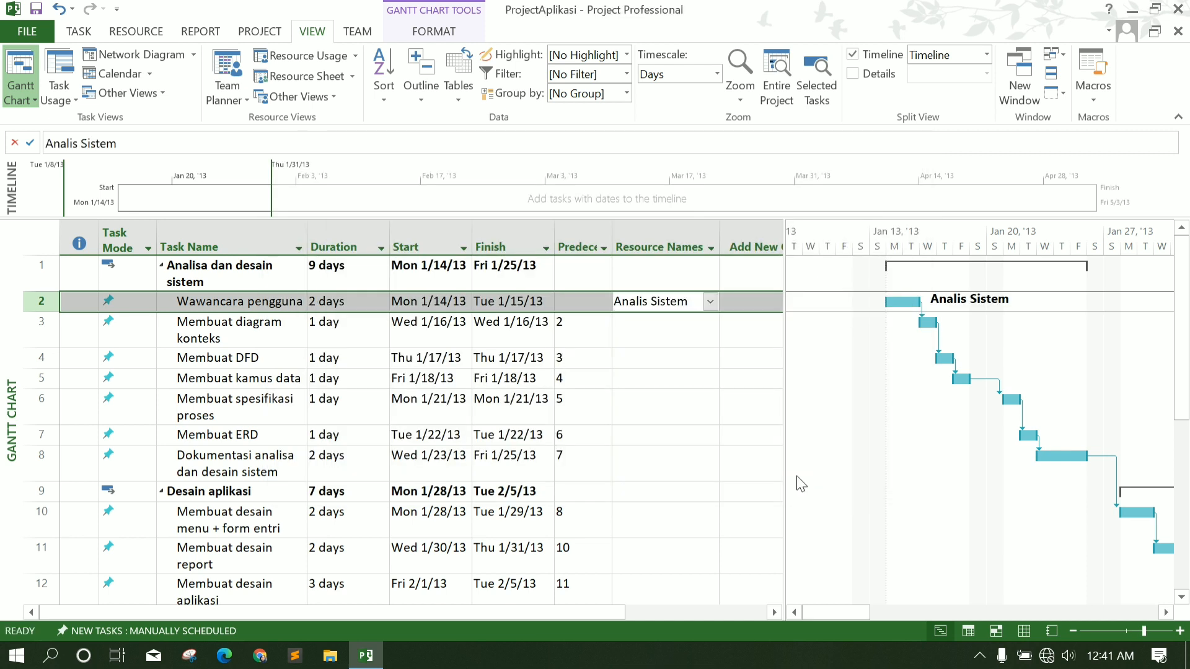
Assign "Analis Sistem" to the tasks "Membuat diagram konteks" and "Membuat DFD".
{"action": "left_click", "coordinate": [685, 332]}
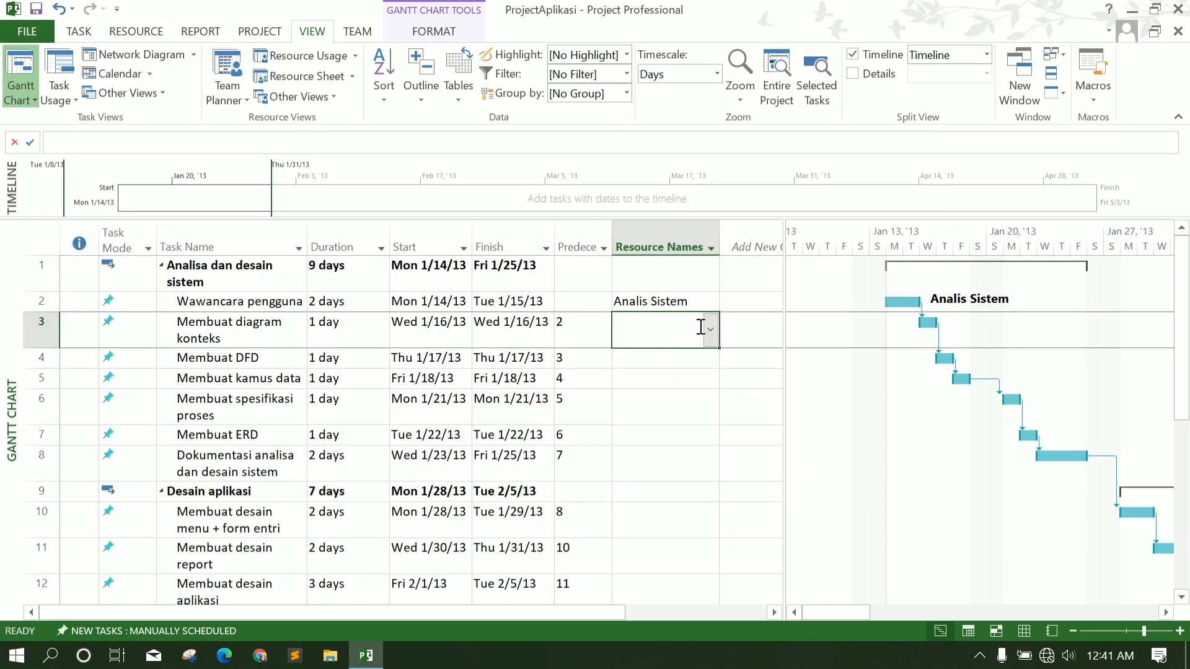
{"action": "left_click", "coordinate": [711, 330]}
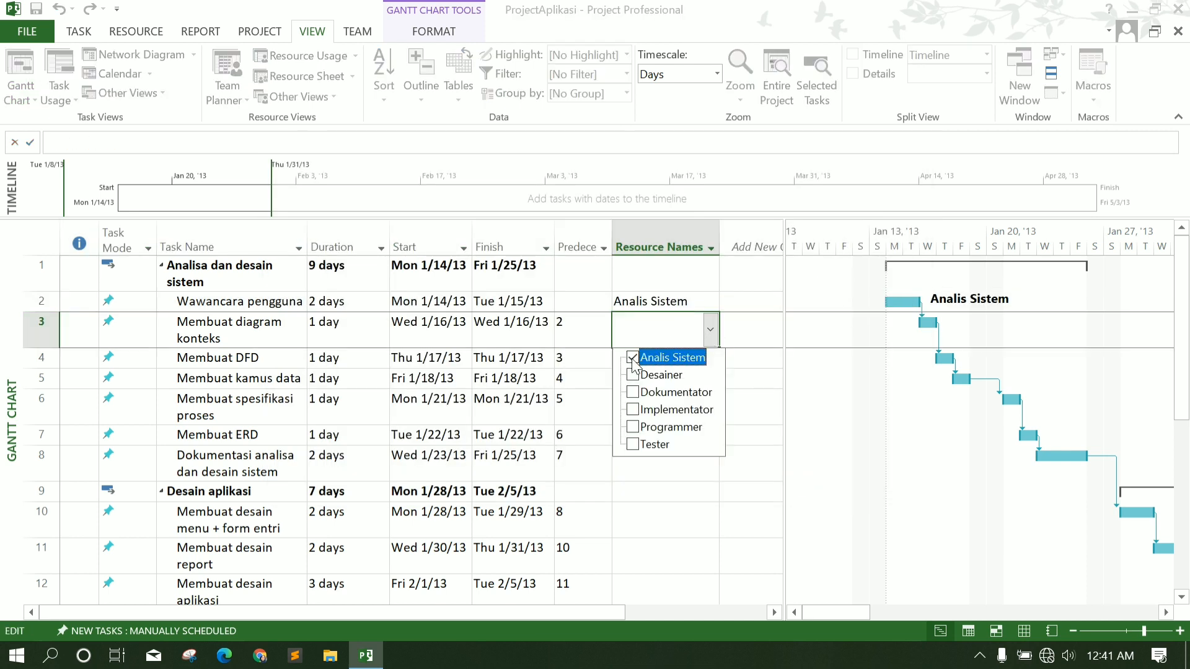
{"action": "left_click", "coordinate": [711, 331]}
{"action": "left_click", "coordinate": [685, 358]}
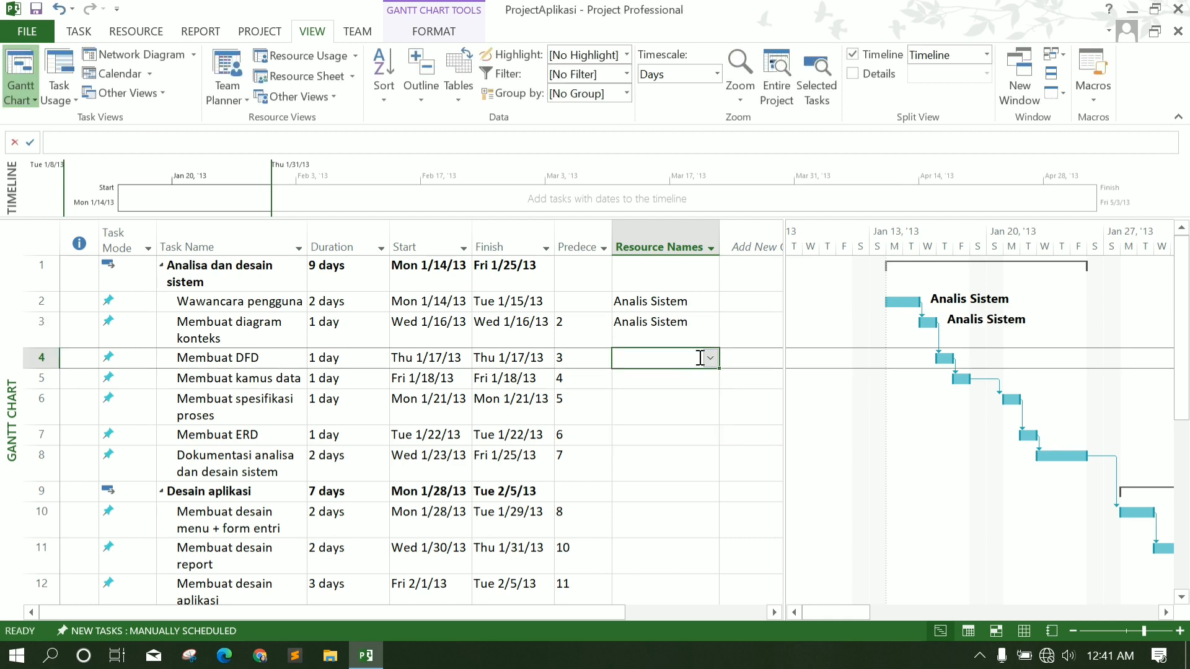
{"action": "left_click", "coordinate": [710, 358]}
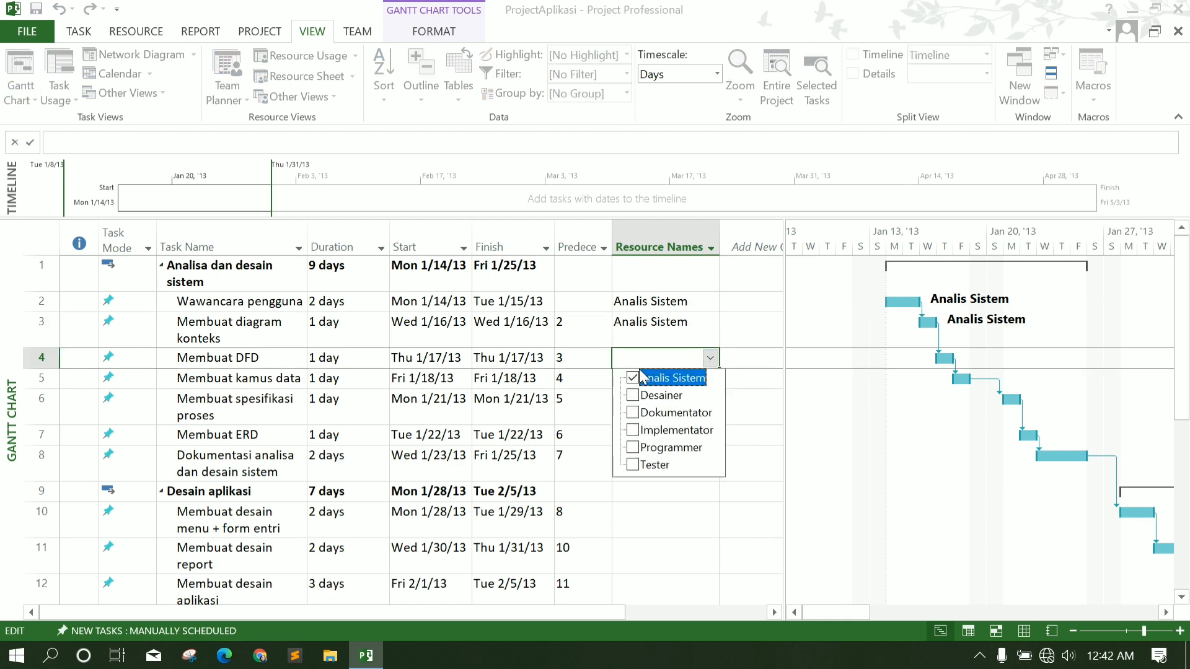
{"action": "key", "text": "Return"}
Assign "Analis Sistem" to the tasks "Membuat kamus data", "Membuat spesifikasi proses" and "Membuat ERD".
{"action": "left_click", "coordinate": [682, 378]}
{"action": "left_click", "coordinate": [710, 381]}
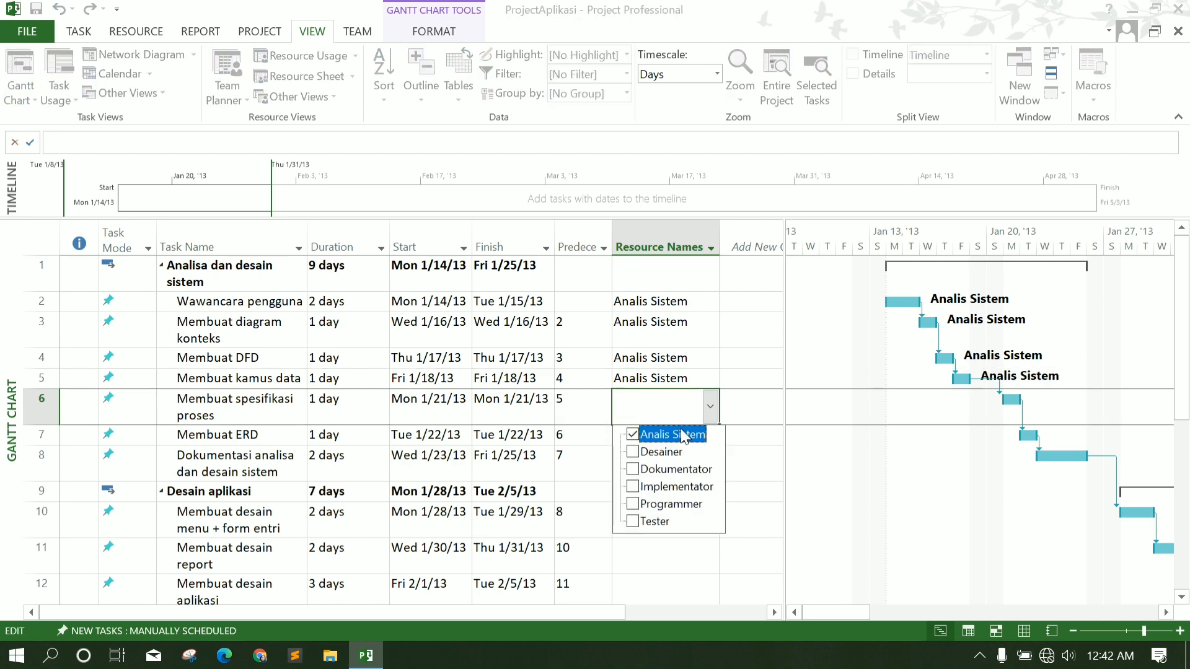
{"action": "scroll", "coordinate": [685, 434], "scroll_direction": "down", "scroll_amount": 1}
{"action": "left_click", "coordinate": [711, 343]}
Assign "Dokumentator" to the task "Dokumentasi analisa dan desain sistem".
{"action": "left_click", "coordinate": [682, 362]}
{"action": "left_click", "coordinate": [701, 368]}
{"action": "left_click", "coordinate": [710, 372]}
{"action": "left_click", "coordinate": [676, 434]}
{"action": "scroll", "coordinate": [683, 411], "scroll_direction": "down", "scroll_amount": 1}
Assign "Desainer" to the tasks "Membuat desain menu + form entri" and "Membuat desain report".
{"action": "left_click", "coordinate": [685, 350]}
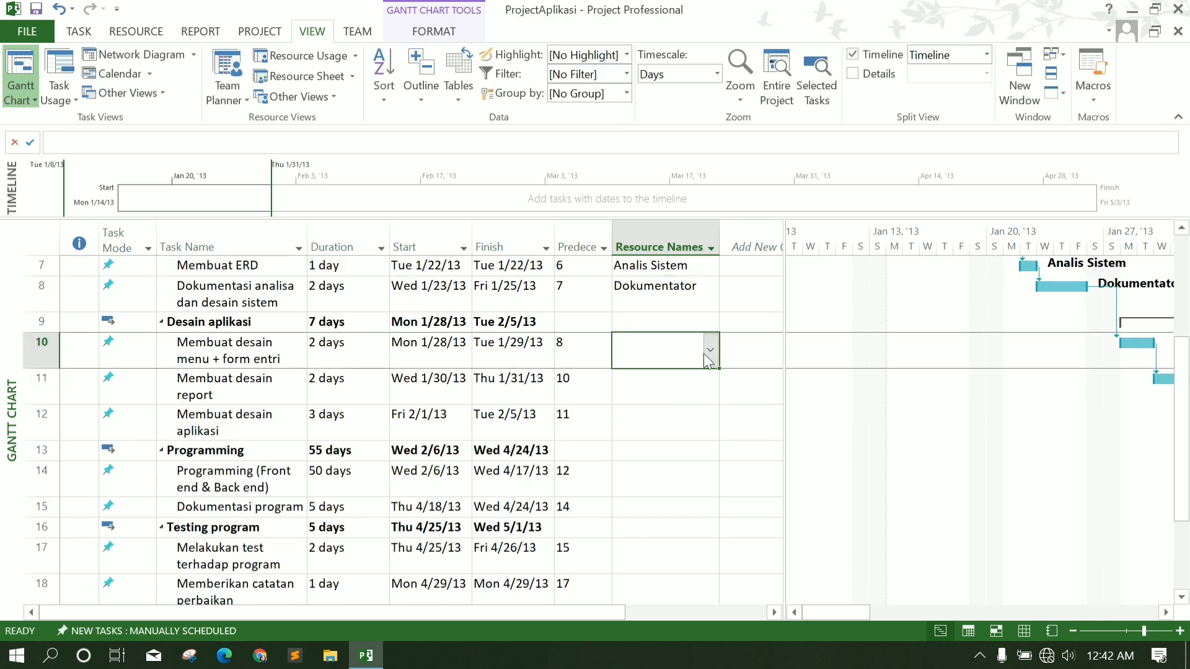
{"action": "left_click", "coordinate": [710, 351]}
{"action": "left_click", "coordinate": [632, 395]}
{"action": "left_click", "coordinate": [688, 387]}
{"action": "left_click", "coordinate": [710, 387]}
{"action": "left_click", "coordinate": [632, 432]}
Rename task 12, "Membuat desain aplikasi", as "Dokumentasi desain aplikasi".
{"action": "left_click", "coordinate": [688, 422]}
{"action": "left_click", "coordinate": [711, 423]}
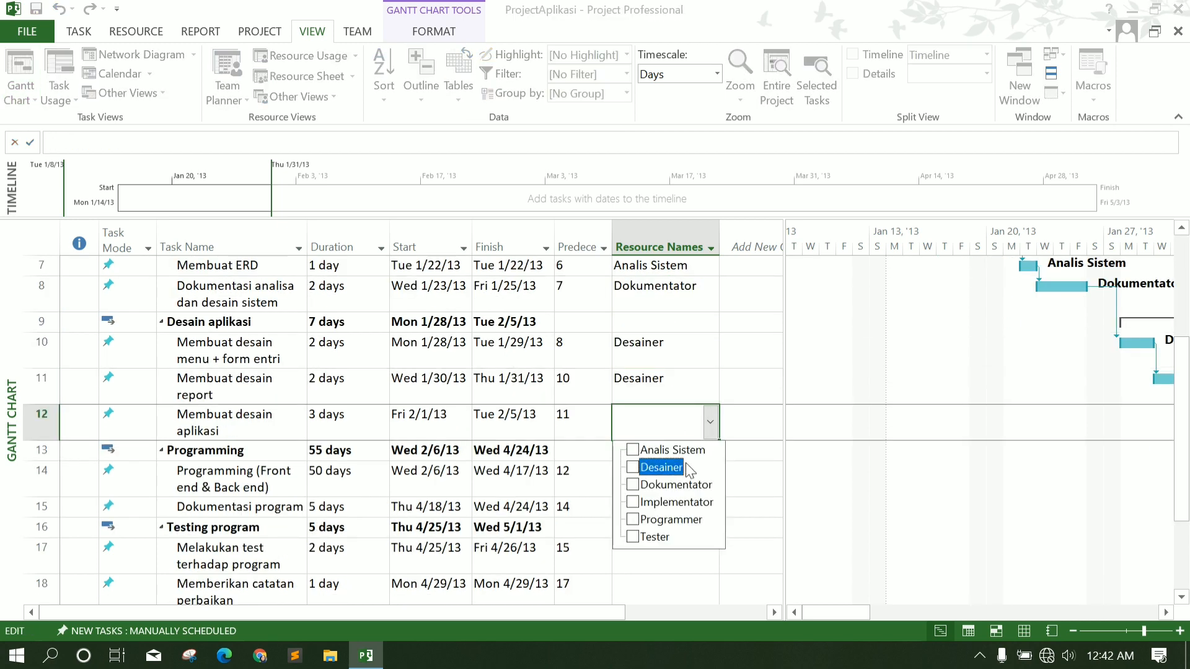
{"action": "left_click", "coordinate": [266, 425]}
{"action": "left_click", "coordinate": [261, 416]}
{"action": "type", "text": "Doku"}
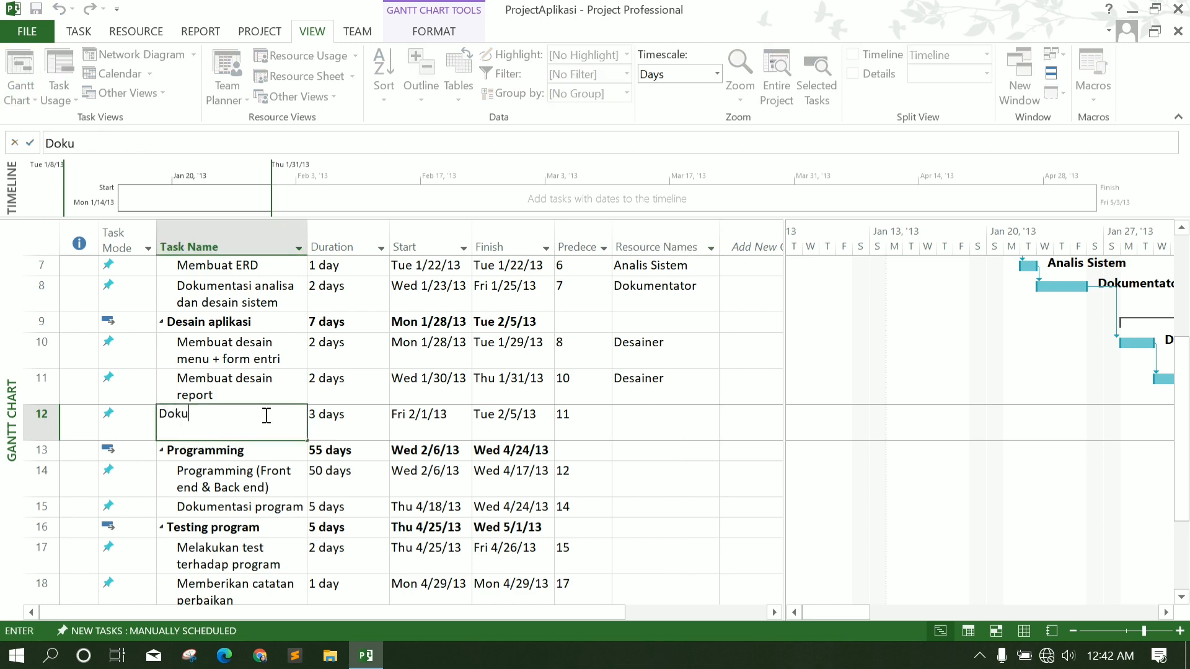
{"action": "type", "text": "mentasi desain aplikasi"}
Assign "Dokumentator" to the task "Dokumentasi desain aplikasi".
{"action": "left_click", "coordinate": [682, 423]}
{"action": "left_click", "coordinate": [691, 417]}
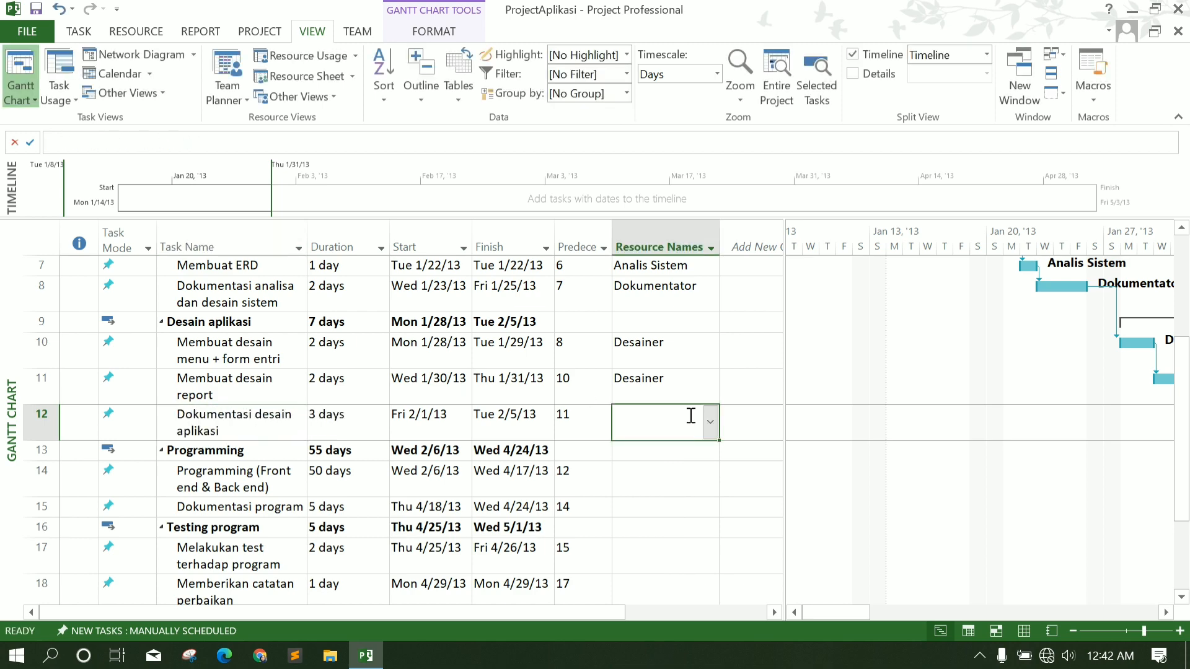
{"action": "left_click", "coordinate": [711, 422]}
{"action": "left_click", "coordinate": [632, 485]}
{"action": "left_click", "coordinate": [707, 422]}
{"action": "left_click", "coordinate": [690, 478]}
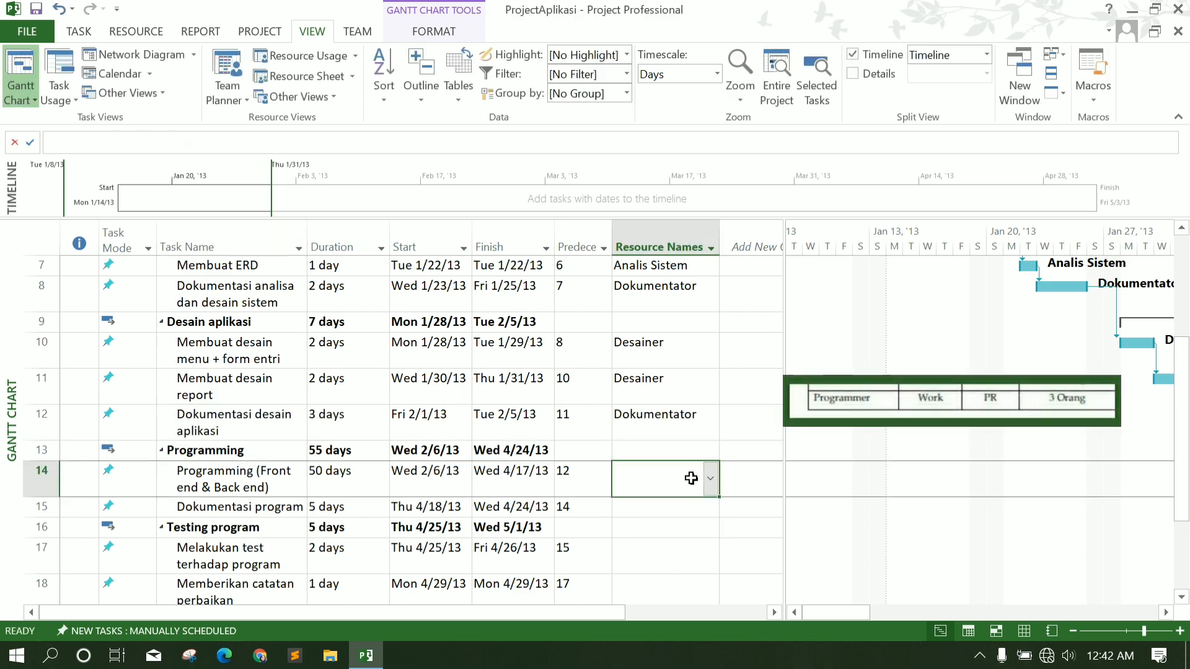
Assign "Programmer" at 300% units to the task "Programming (Front end & Back end)".
{"action": "scroll", "coordinate": [702, 455], "scroll_direction": "down", "scroll_amount": 1}
{"action": "left_click", "coordinate": [711, 406]}
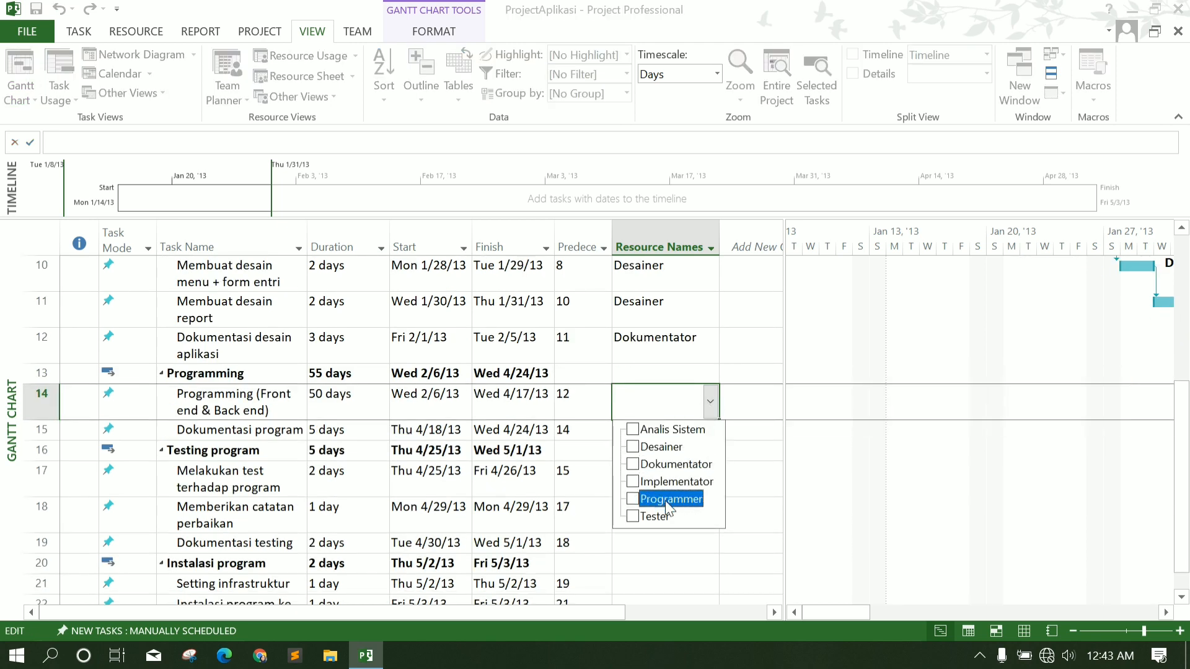
{"action": "left_click", "coordinate": [710, 403]}
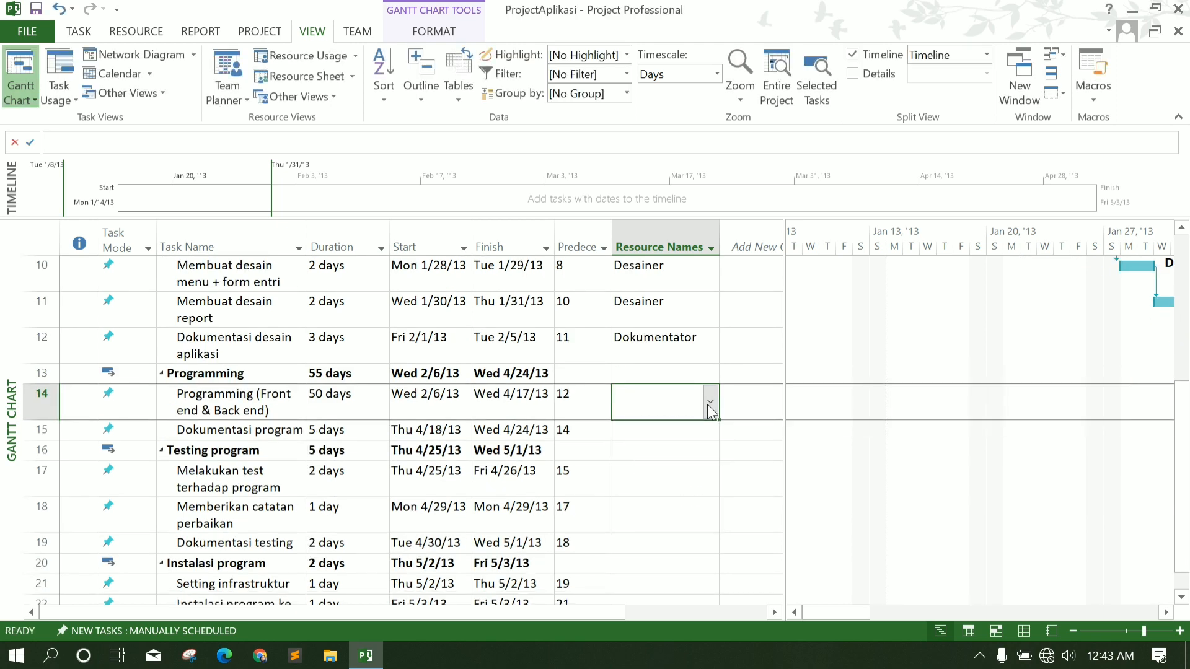
{"action": "double_click", "coordinate": [660, 404]}
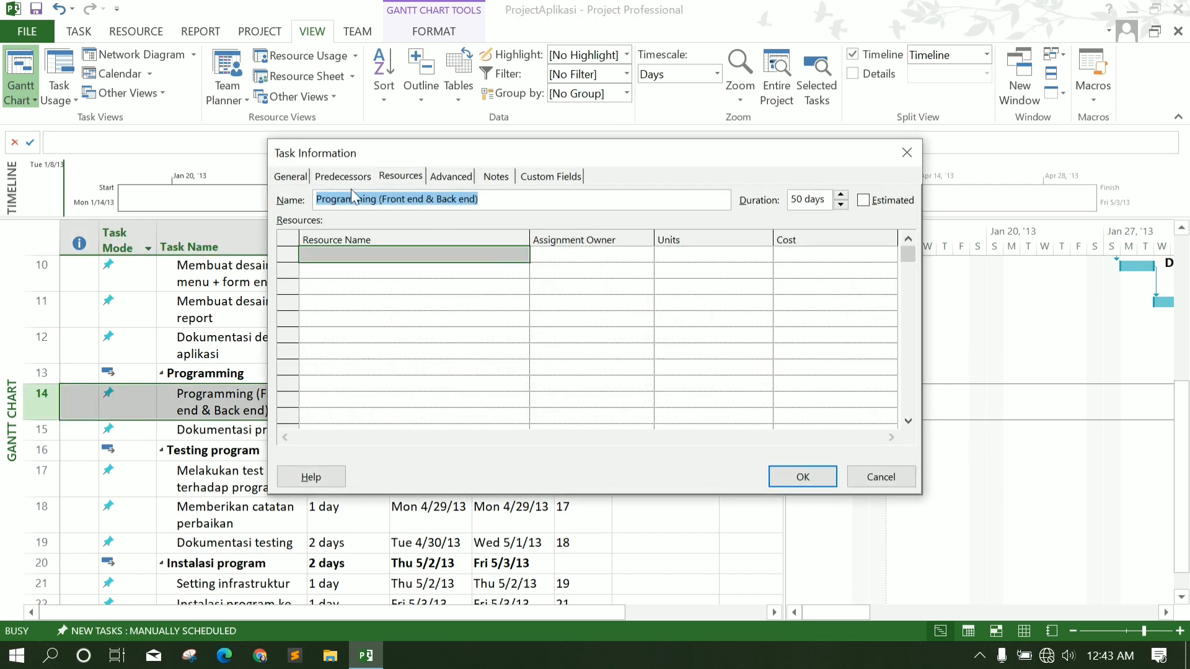
{"action": "left_click", "coordinate": [380, 255]}
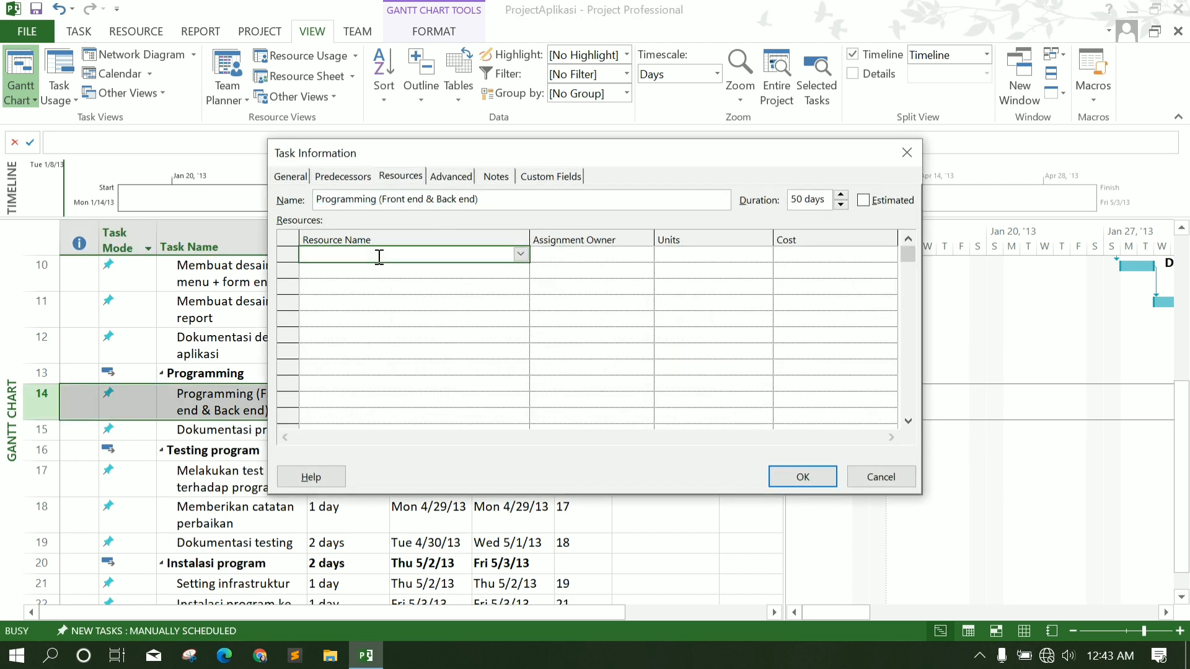
{"action": "left_click", "coordinate": [520, 254]}
{"action": "left_click", "coordinate": [400, 322]}
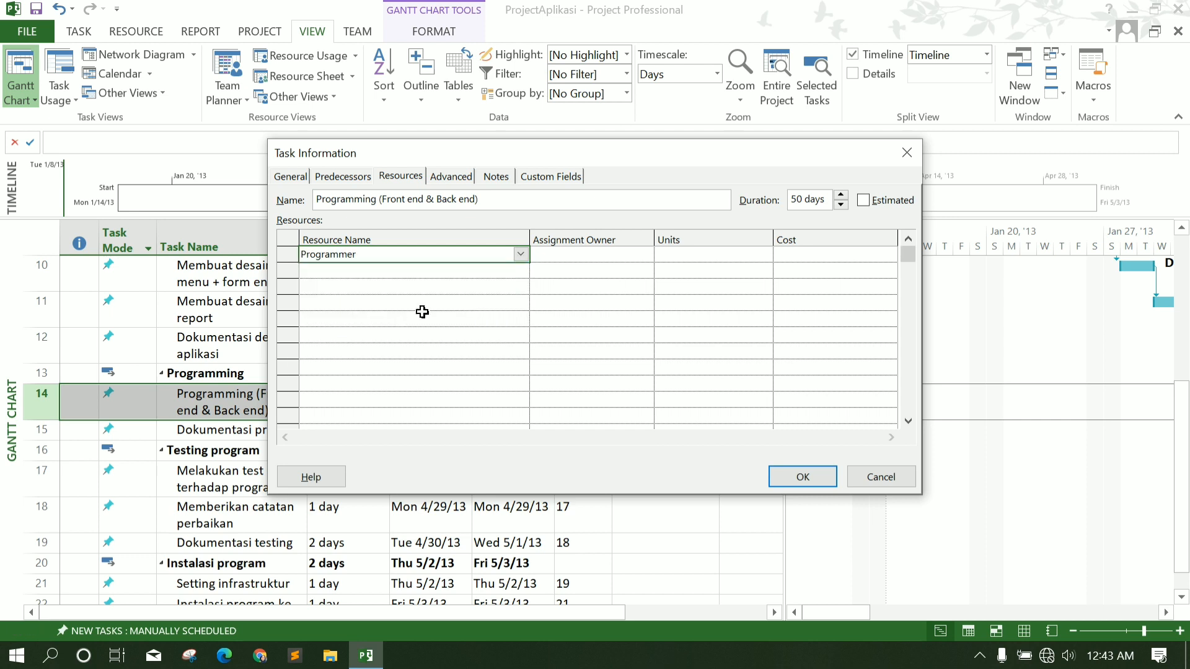
{"action": "left_click", "coordinate": [663, 254]}
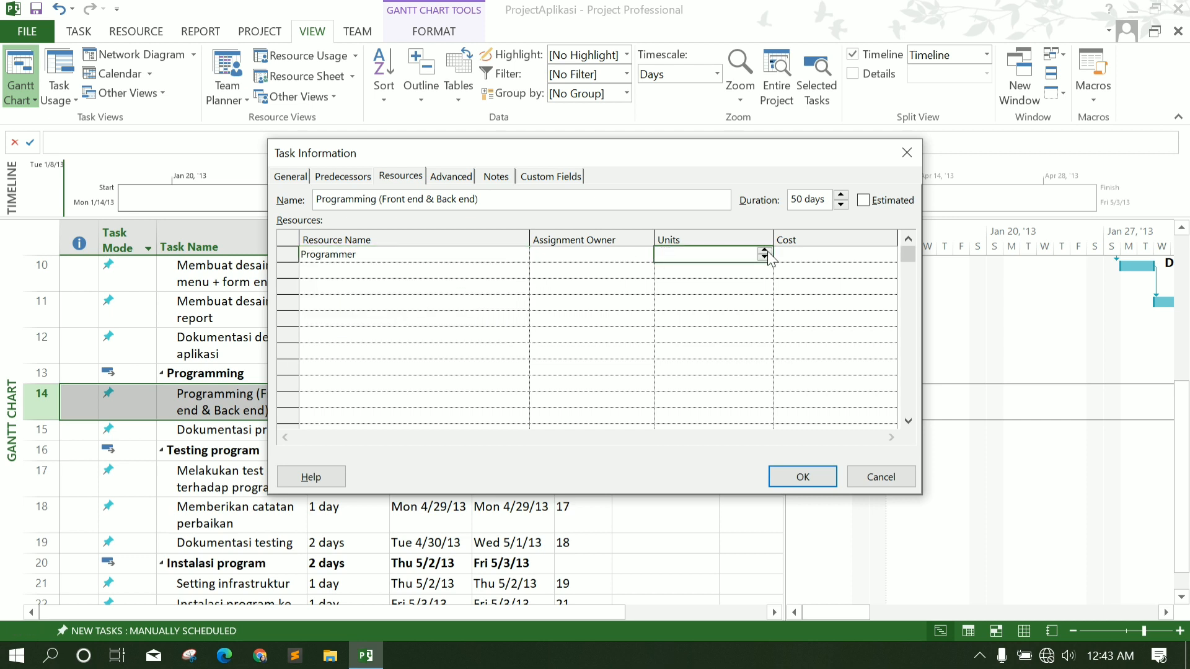
{"action": "left_click", "coordinate": [768, 251]}
{"action": "left_click", "coordinate": [767, 251]}
{"action": "left_click", "coordinate": [767, 251]}
{"action": "left_click", "coordinate": [798, 477]}
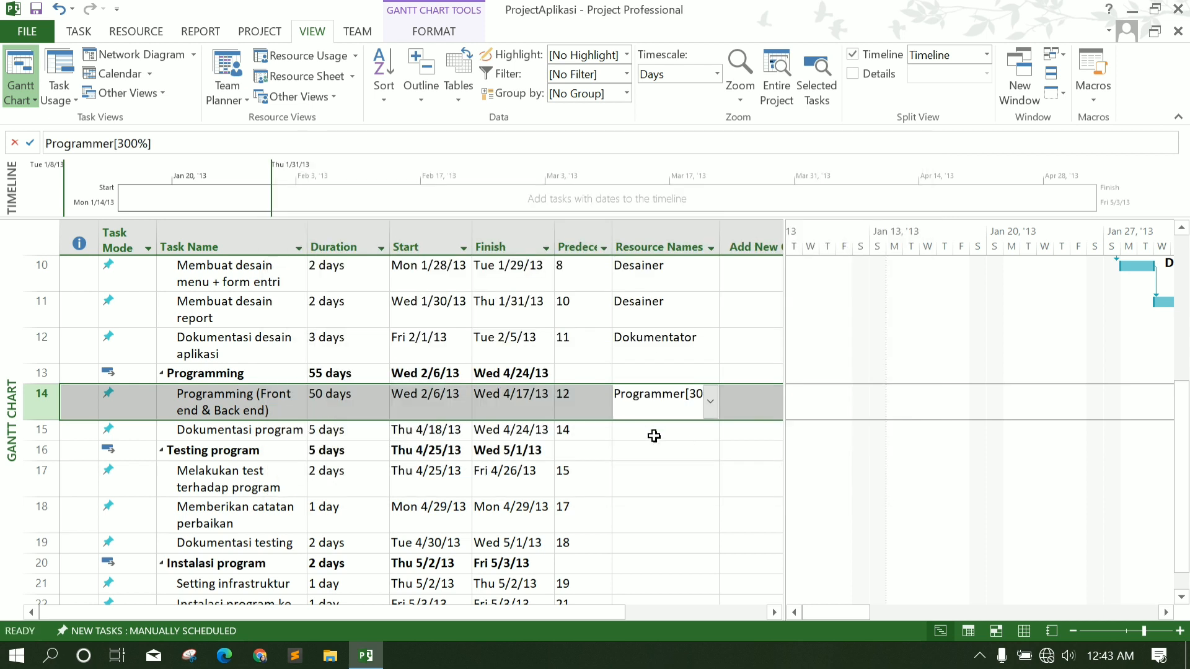
Assign "Dokumentator" to the task "Dokumentasi program".
{"action": "left_click", "coordinate": [651, 434]}
{"action": "left_click", "coordinate": [723, 430]}
{"action": "left_click", "coordinate": [638, 485]}
Assign "Tester" at 200% units to the task "Melakukan test terhadap program".
{"action": "scroll", "coordinate": [712, 391], "scroll_direction": "down", "scroll_amount": 1}
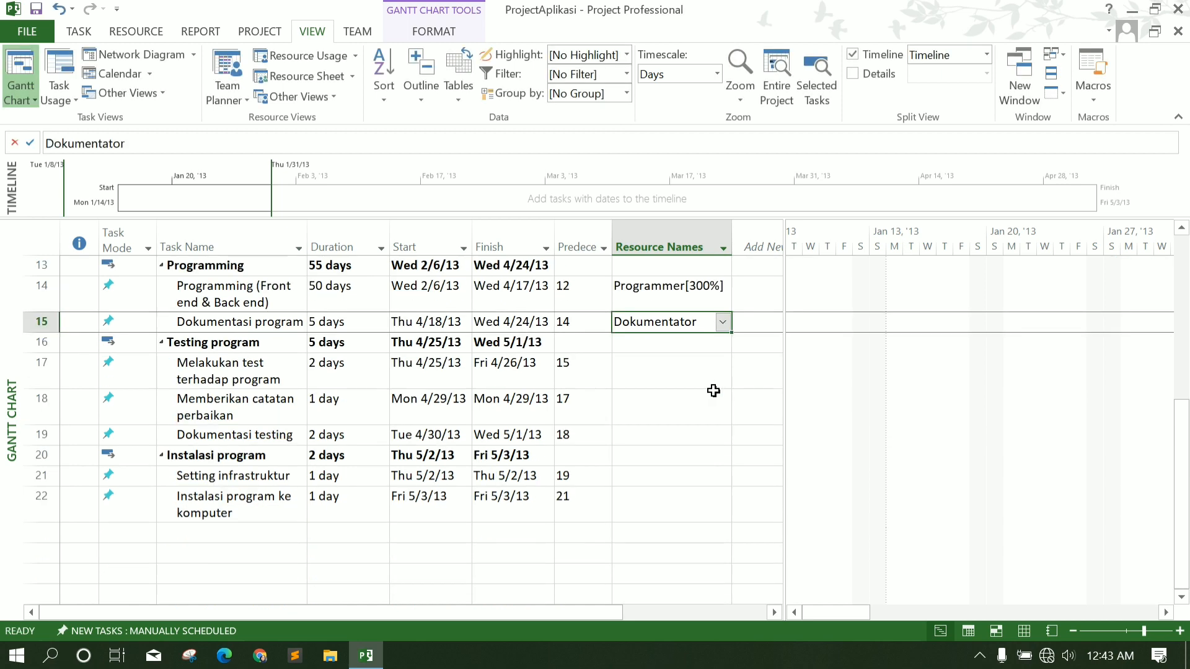
{"action": "left_click", "coordinate": [709, 364]}
{"action": "double_click", "coordinate": [697, 366]}
{"action": "left_click", "coordinate": [510, 256]}
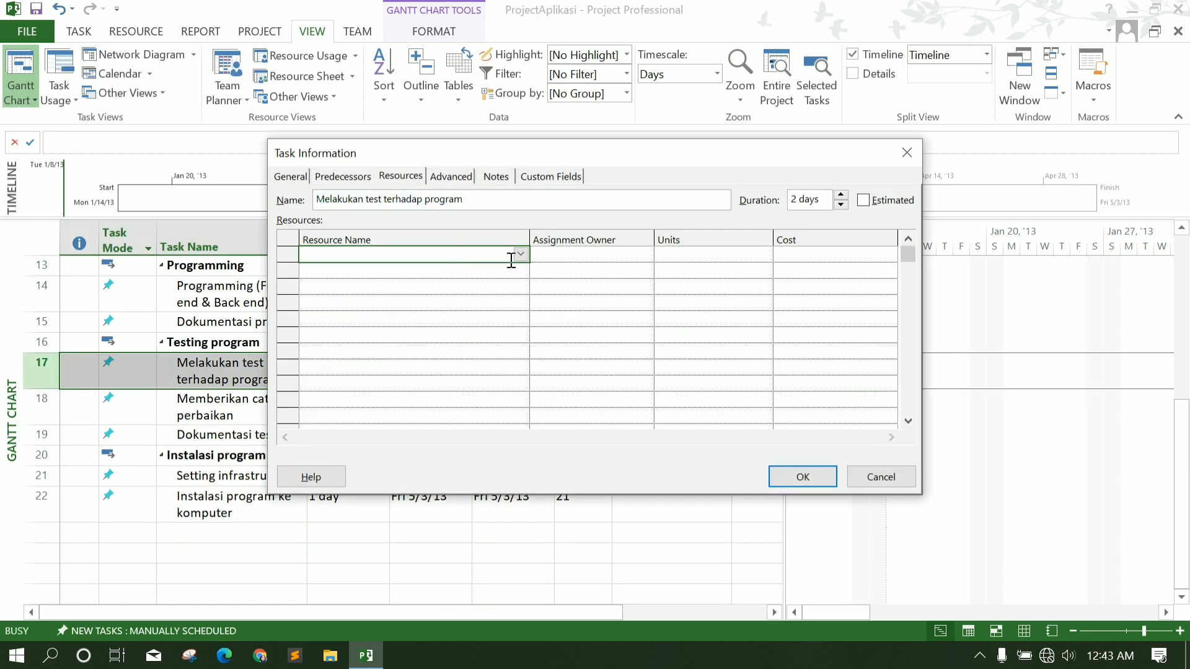
{"action": "left_click", "coordinate": [521, 255]}
{"action": "left_click", "coordinate": [496, 341]}
{"action": "left_click", "coordinate": [764, 254]}
{"action": "left_click", "coordinate": [767, 252]}
{"action": "left_click", "coordinate": [803, 477]}
Assign "Tester[200%]" to the task "Memberikan catatan perbaikan" and "Dokumentator" to "Dokumentasi testing".
{"action": "left_click", "coordinate": [643, 404]}
{"action": "left_click", "coordinate": [723, 406]}
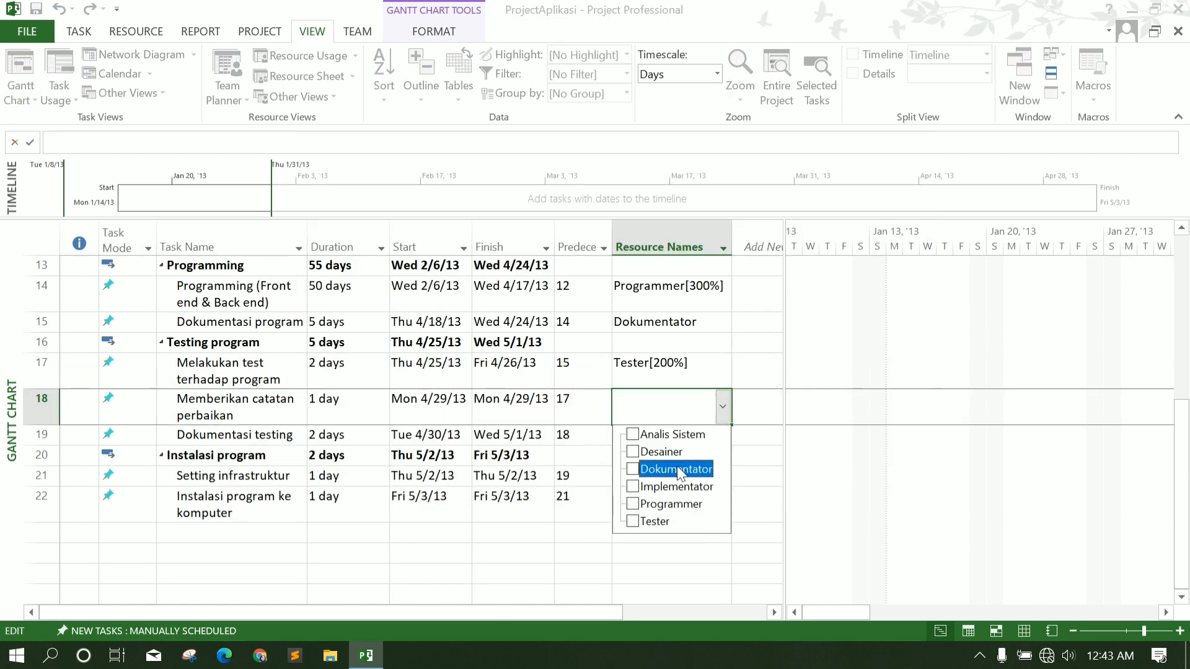
{"action": "left_click", "coordinate": [633, 520]}
{"action": "left_click", "coordinate": [667, 402]}
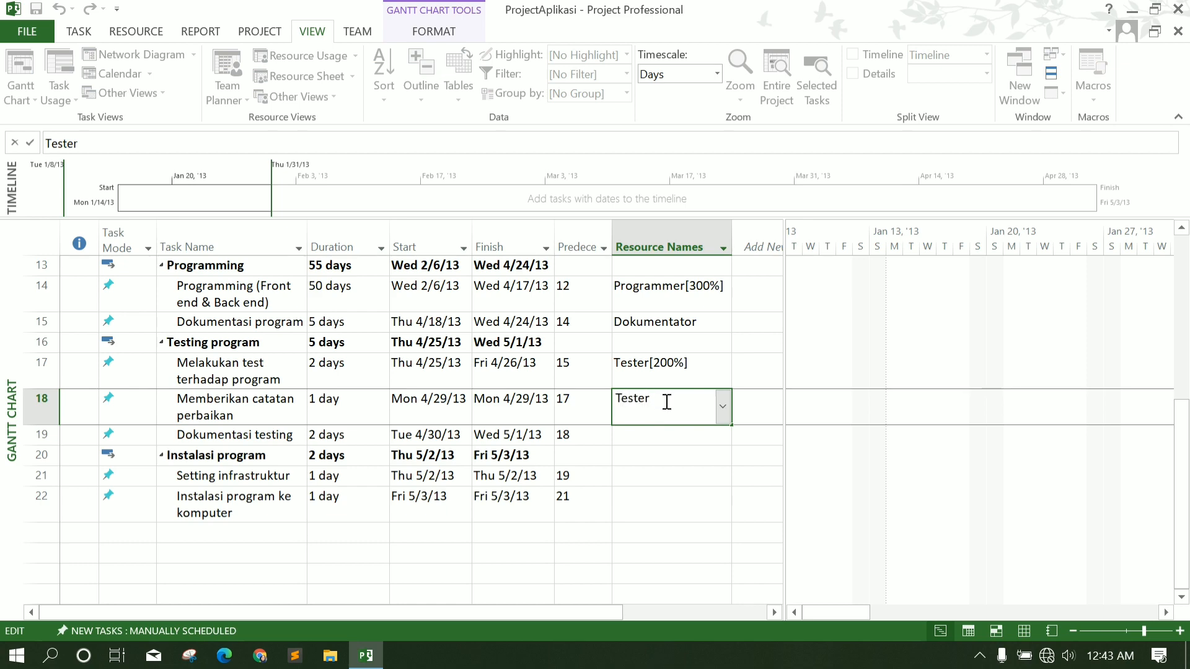
{"action": "type", "text": "[20"}
{"action": "key", "text": "Return"}
{"action": "left_click", "coordinate": [723, 435]}
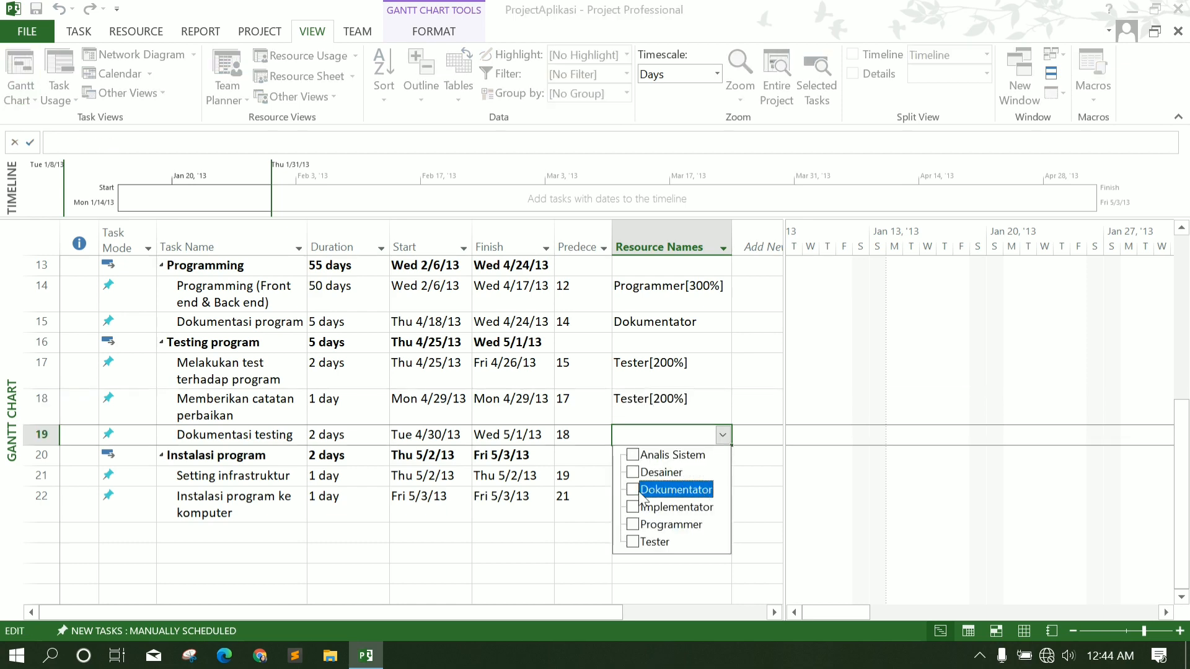
{"action": "left_click", "coordinate": [632, 489]}
Assign "Implementator" at 400% units to the task "Setting infrastruktur".
{"action": "left_click", "coordinate": [713, 477]}
{"action": "double_click", "coordinate": [709, 478]}
{"action": "left_click", "coordinate": [521, 254]}
{"action": "left_click", "coordinate": [372, 309]}
{"action": "left_click", "coordinate": [674, 262]}
{"action": "type", "text": "400%"}
{"action": "left_click", "coordinate": [803, 477]}
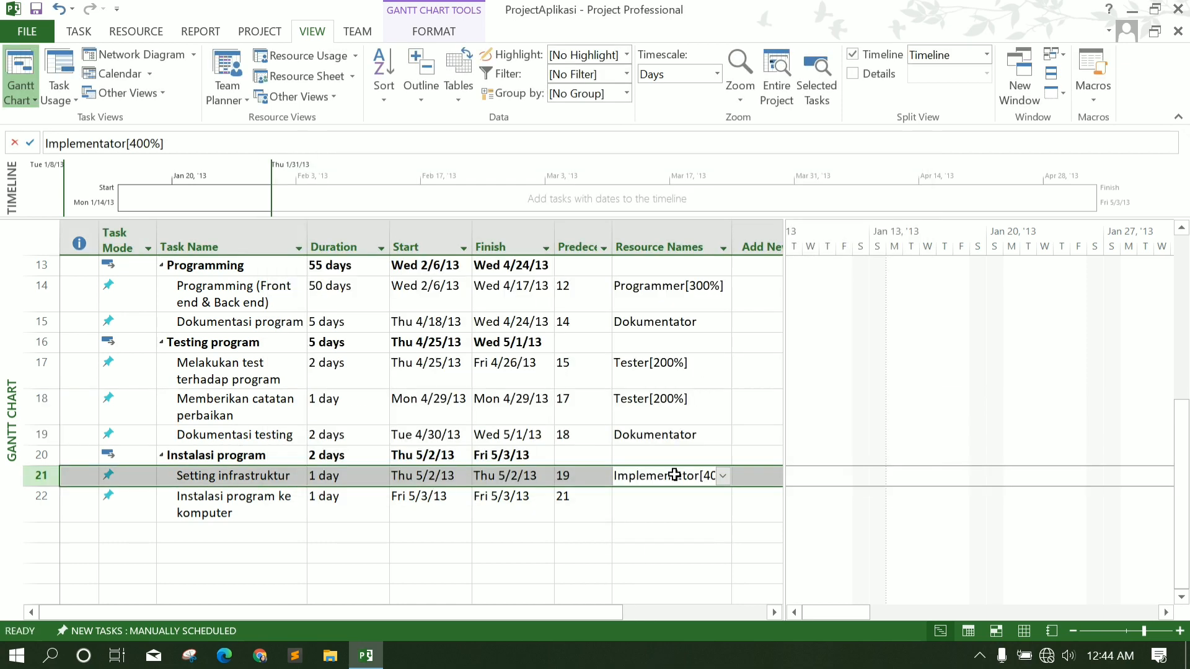
Copy the resource assignment of "Setting infrastruktur" to the task "Instalasi program ke komputer".
{"action": "left_click", "coordinate": [675, 476]}
{"action": "key", "text": "ctrl+c"}
{"action": "left_click", "coordinate": [672, 505]}
{"action": "key", "text": "ctrl+v"}
Set the percent complete of the task "Wawancara pengguna" to 100.
{"action": "scroll", "coordinate": [773, 446], "scroll_direction": "up", "scroll_amount": 5}
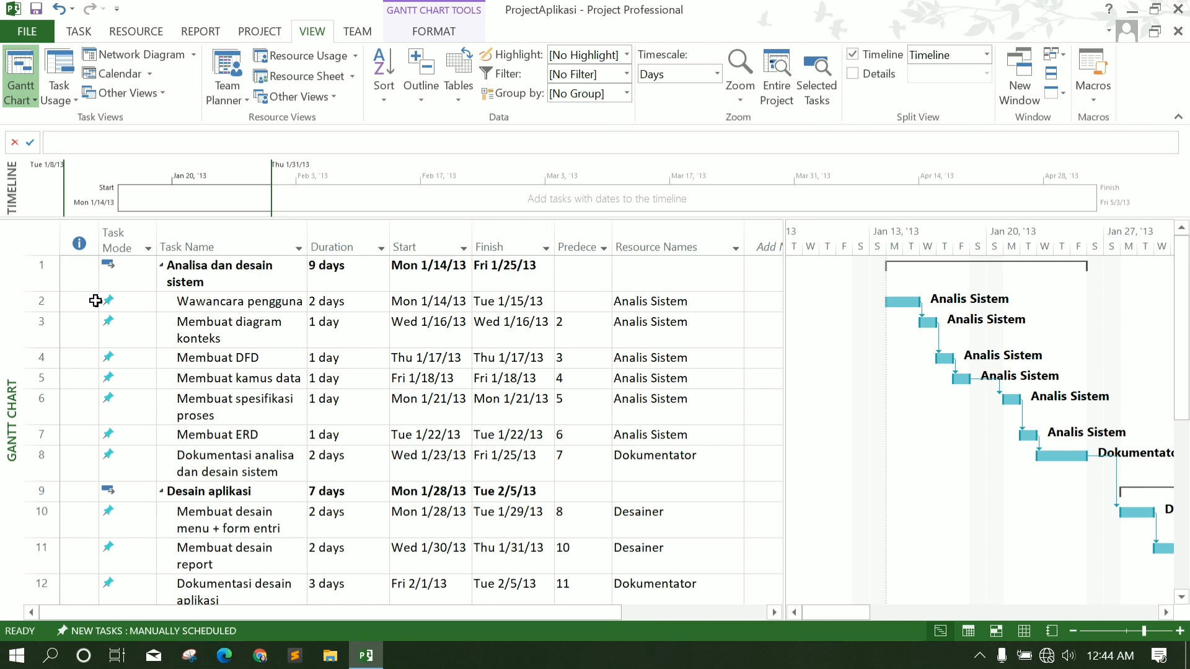
{"action": "double_click", "coordinate": [167, 302]}
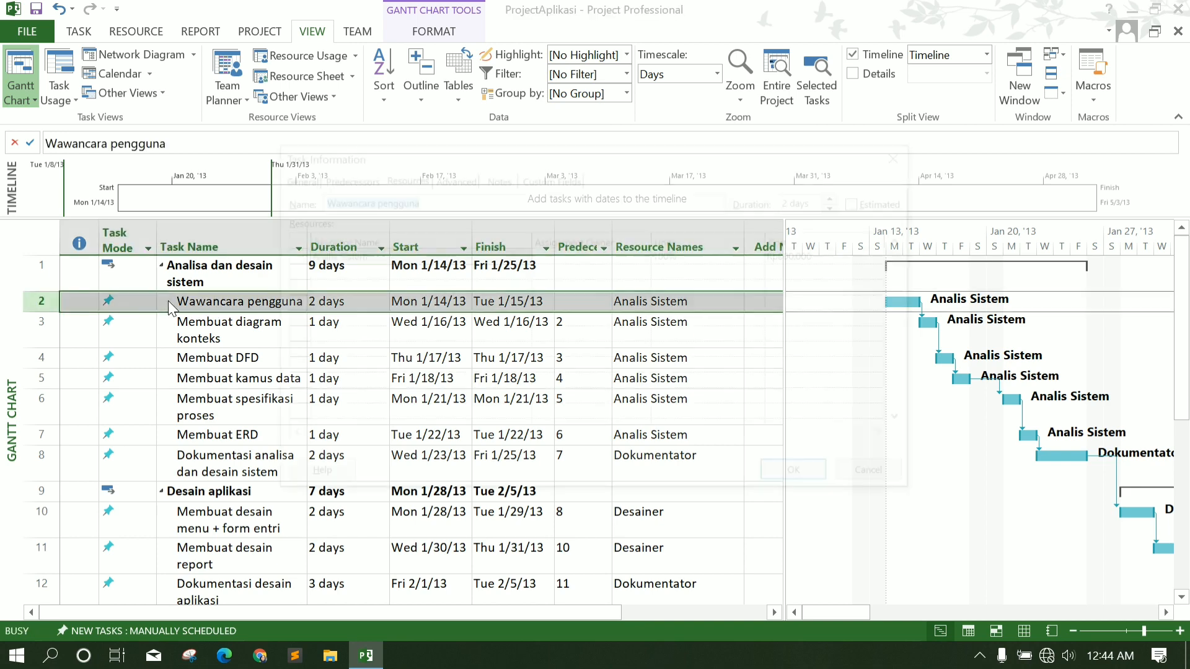
{"action": "left_click", "coordinate": [292, 177]}
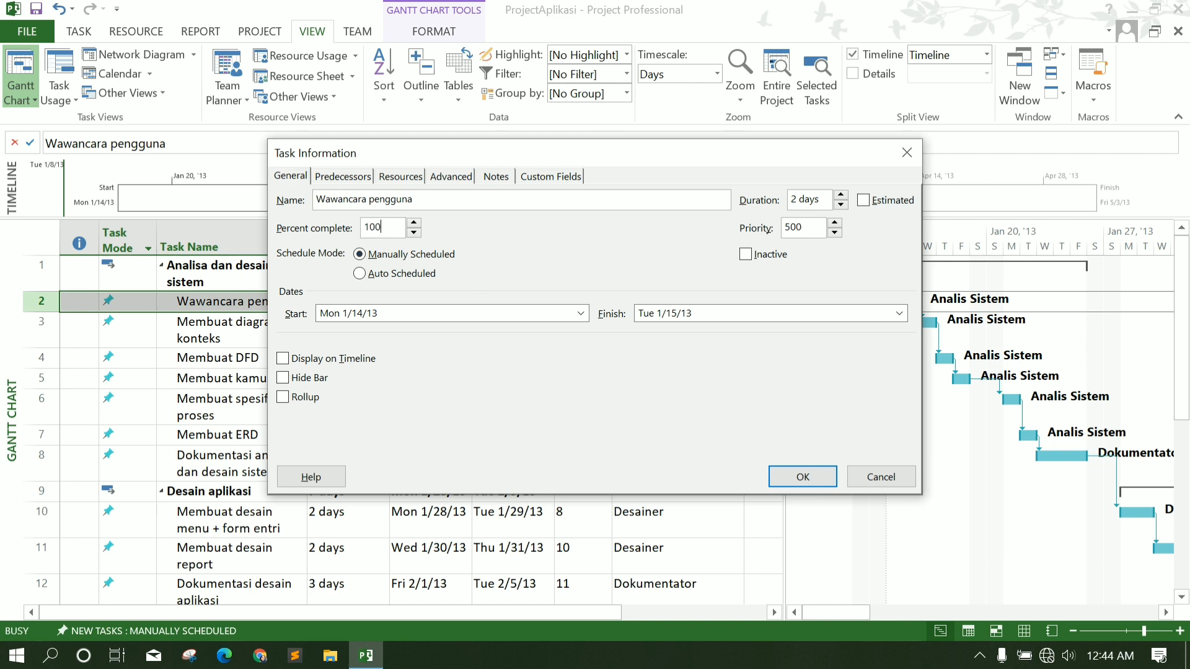
{"action": "left_click", "coordinate": [821, 478]}
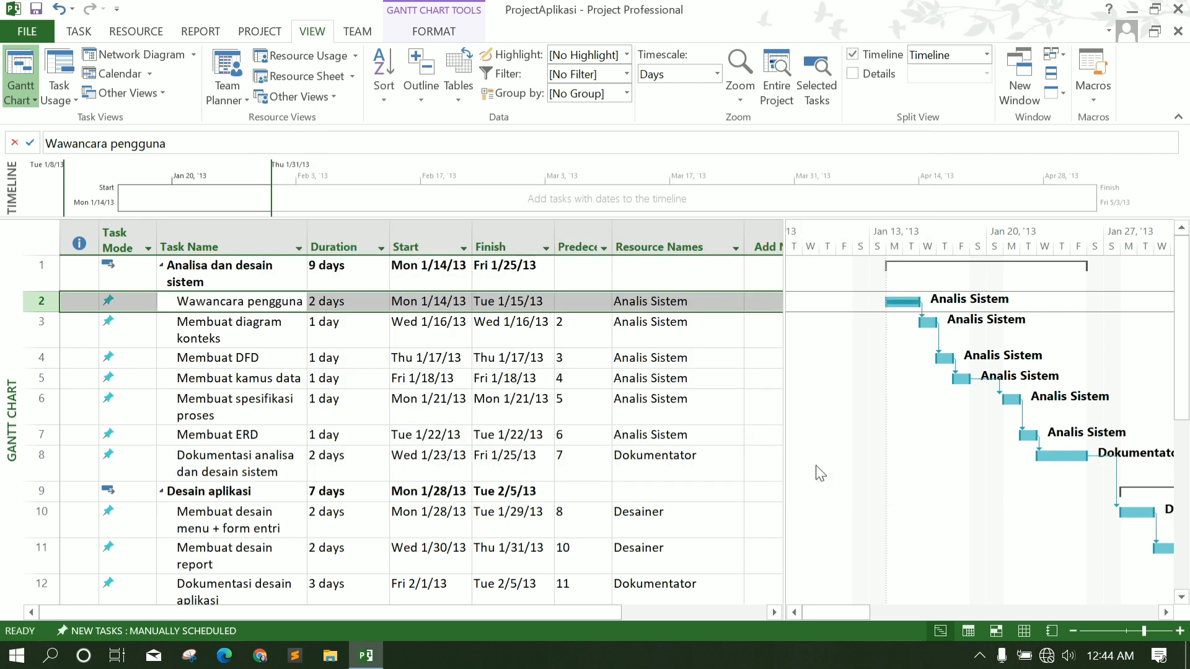
Mark "Membuat diagram konteks" and all following tasks through "Instalasi program ke komputer" as 100% complete.
{"action": "left_click", "coordinate": [85, 327]}
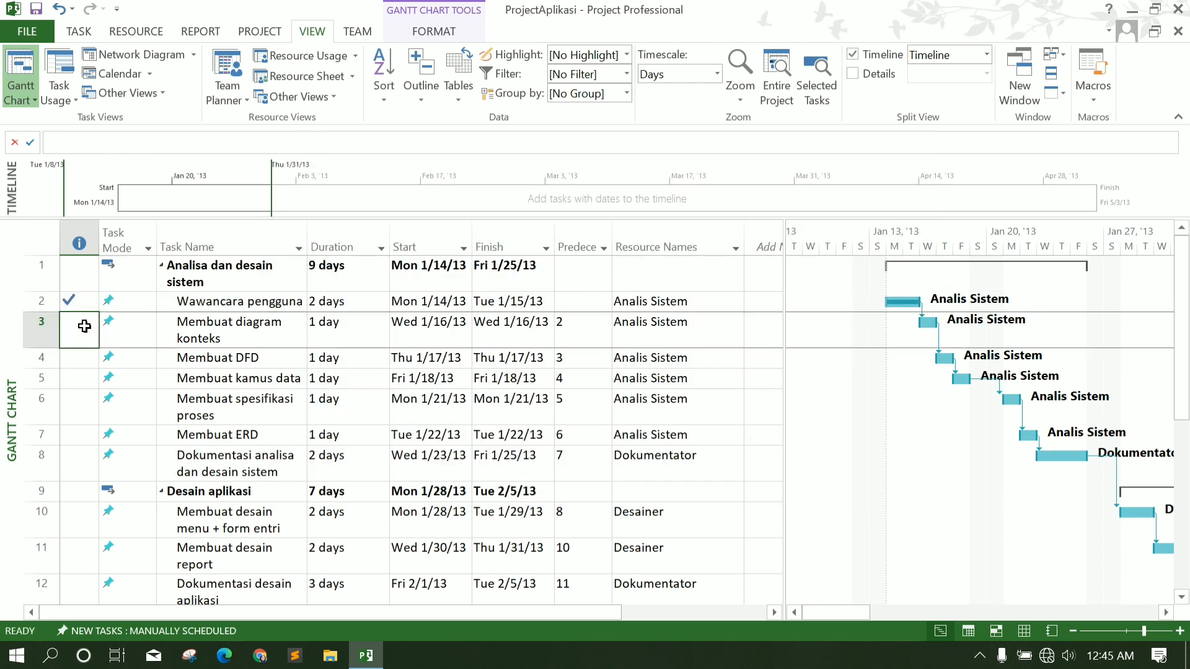
{"action": "left_click", "coordinate": [162, 336]}
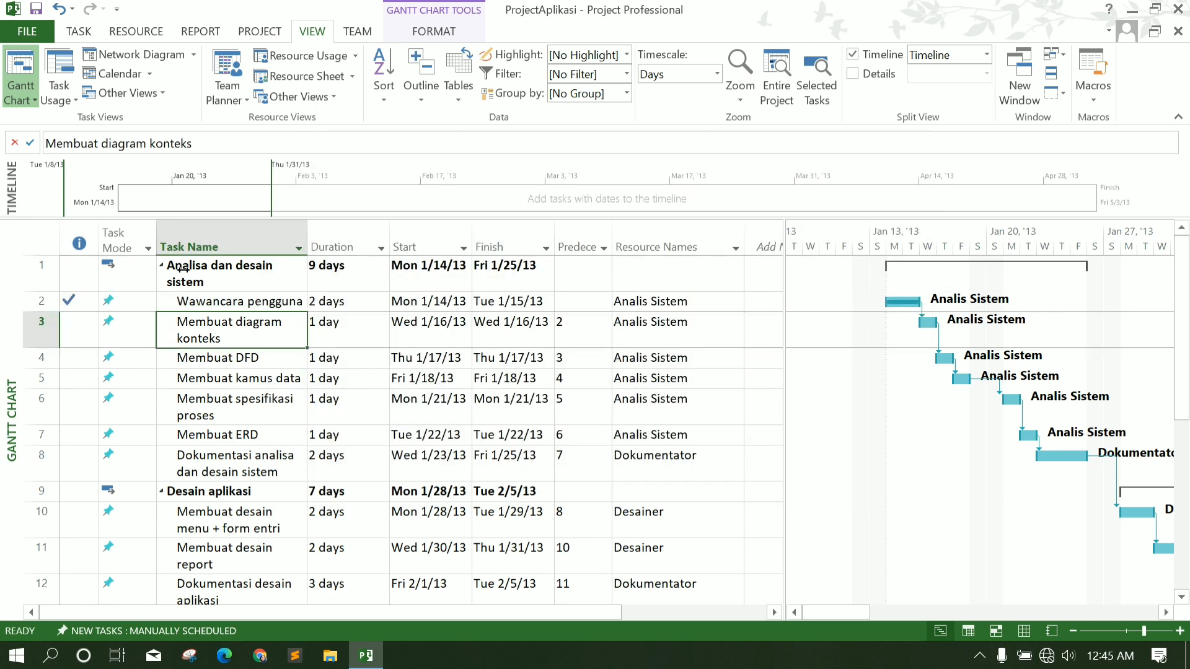
{"action": "left_click", "coordinate": [79, 32]}
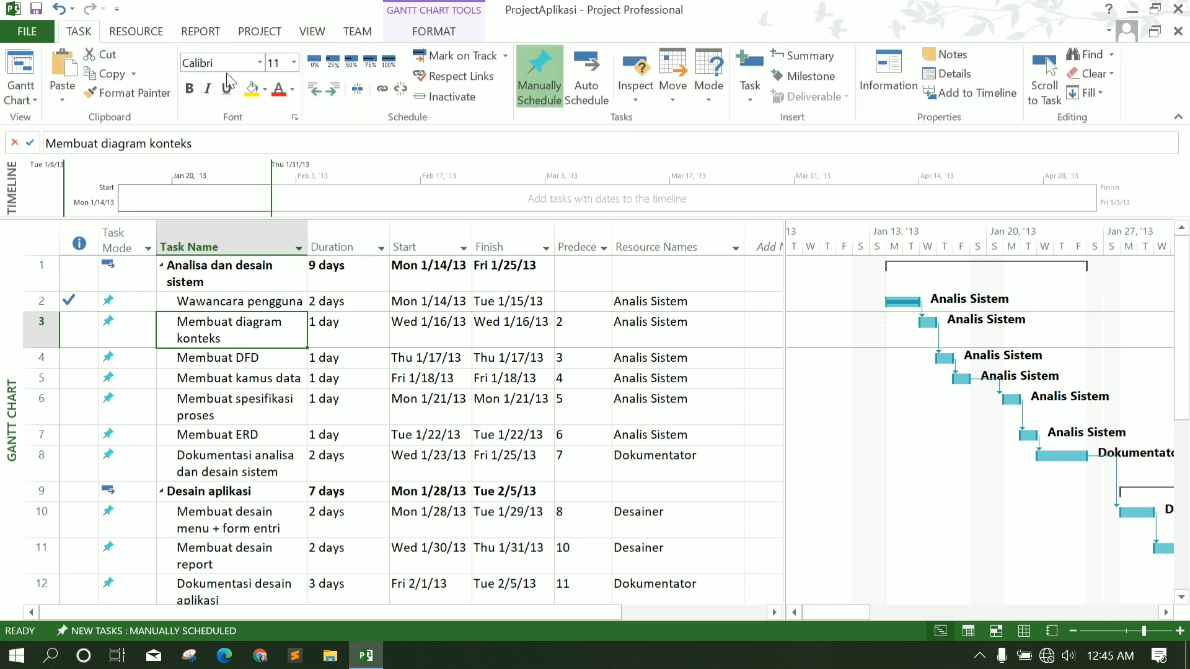
{"action": "left_click", "coordinate": [391, 61]}
{"action": "key", "text": "Down"}
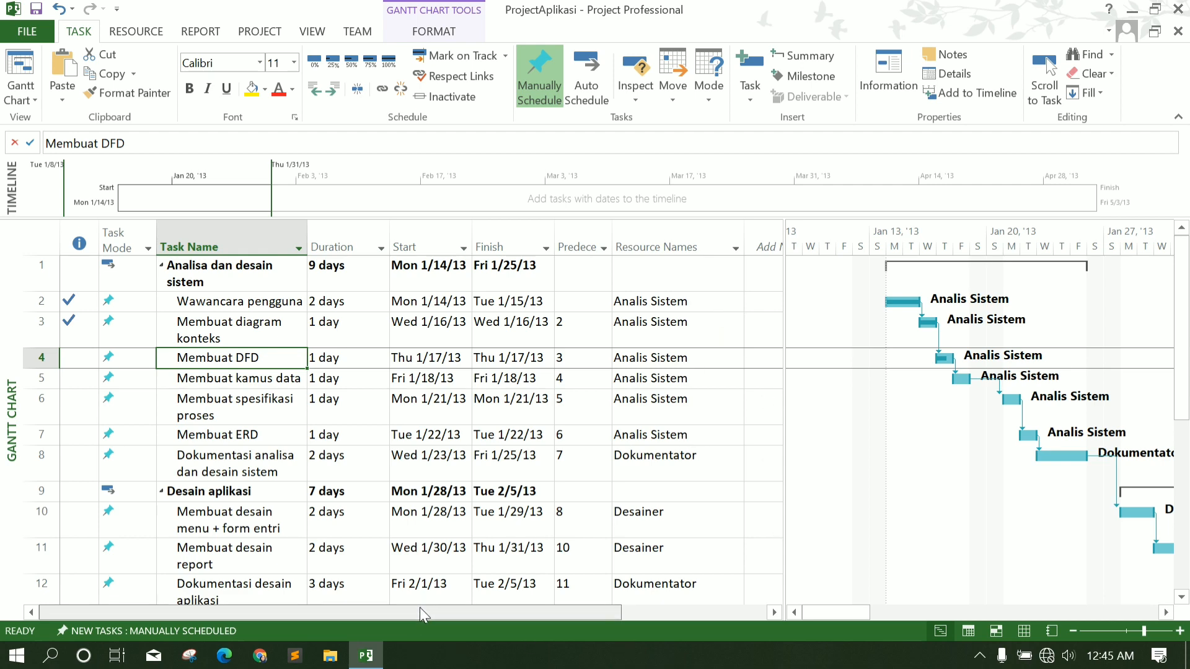
{"action": "mouse_move", "coordinate": [263, 355]}
{"action": "left_mouse_down"}
{"action": "mouse_move", "coordinate": [266, 484]}
{"action": "mouse_move", "coordinate": [292, 616]}
{"action": "mouse_move", "coordinate": [258, 372]}
{"action": "left_mouse_up"}
{"action": "left_click", "coordinate": [437, 342]}
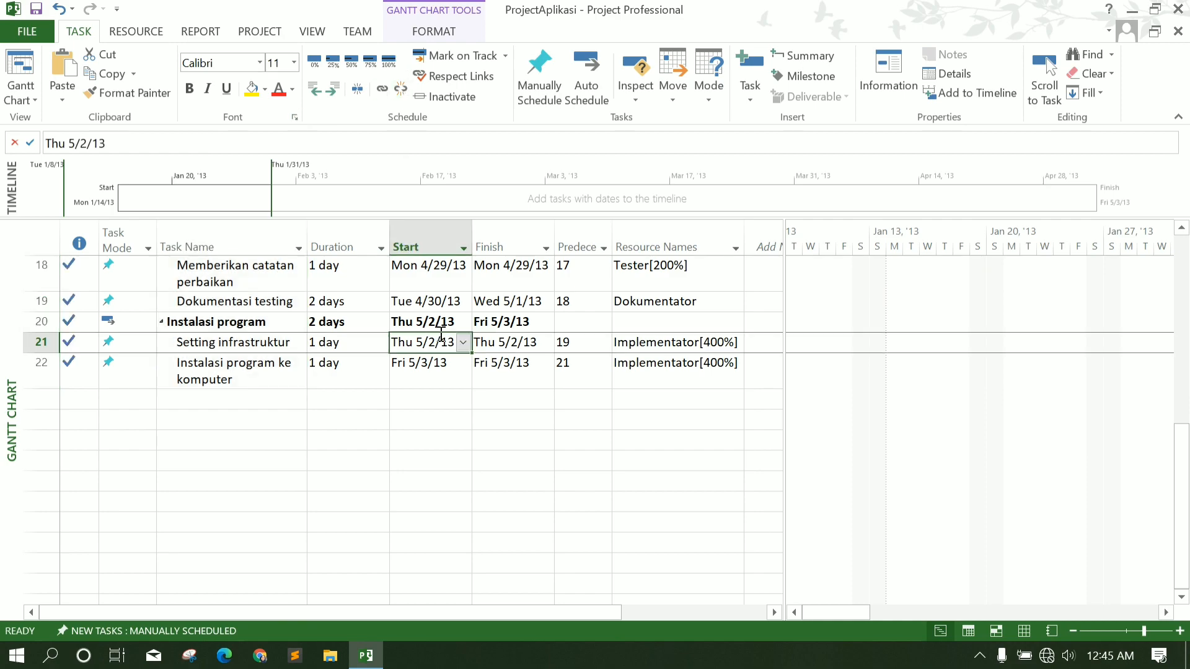
Add a Cost column to the task table after Resource Names.
{"action": "scroll", "coordinate": [439, 340], "scroll_direction": "up", "scroll_amount": 6}
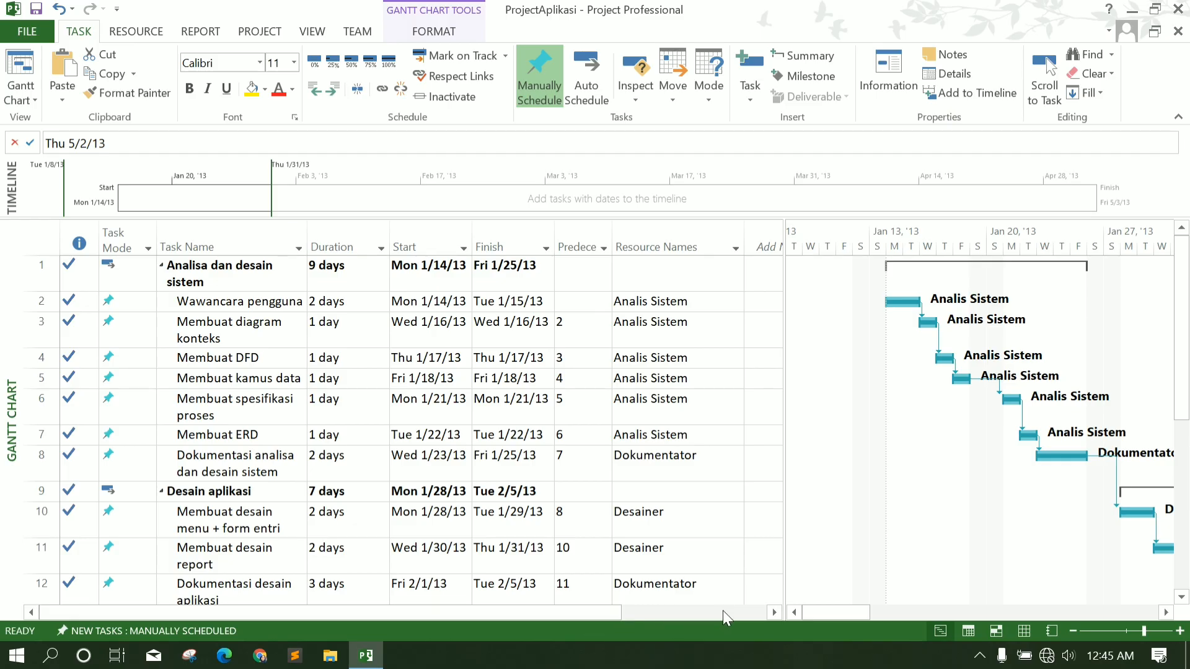
{"action": "left_click", "coordinate": [778, 611]}
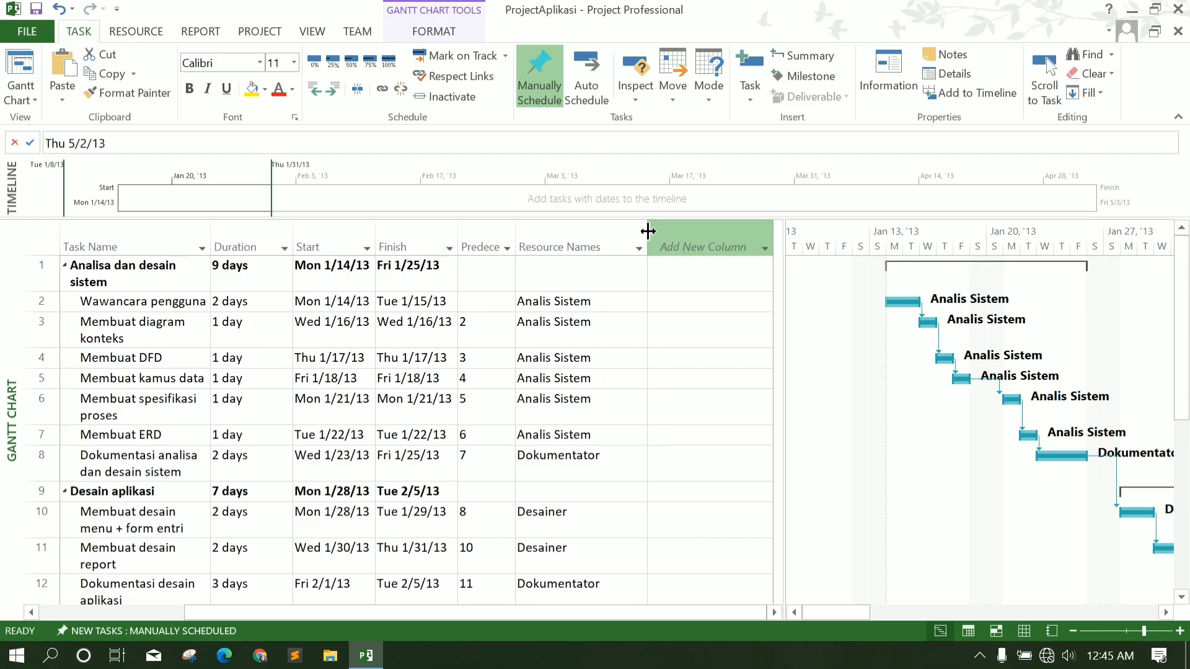
{"action": "left_click", "coordinate": [744, 248]}
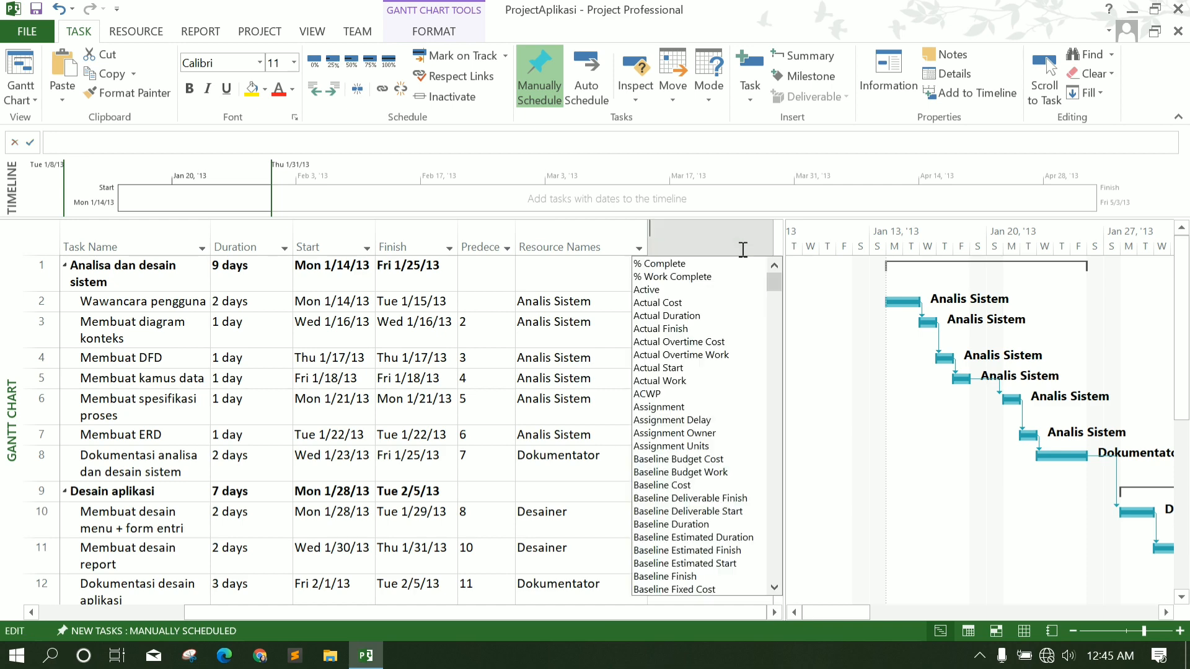
{"action": "type", "text": "cost"}
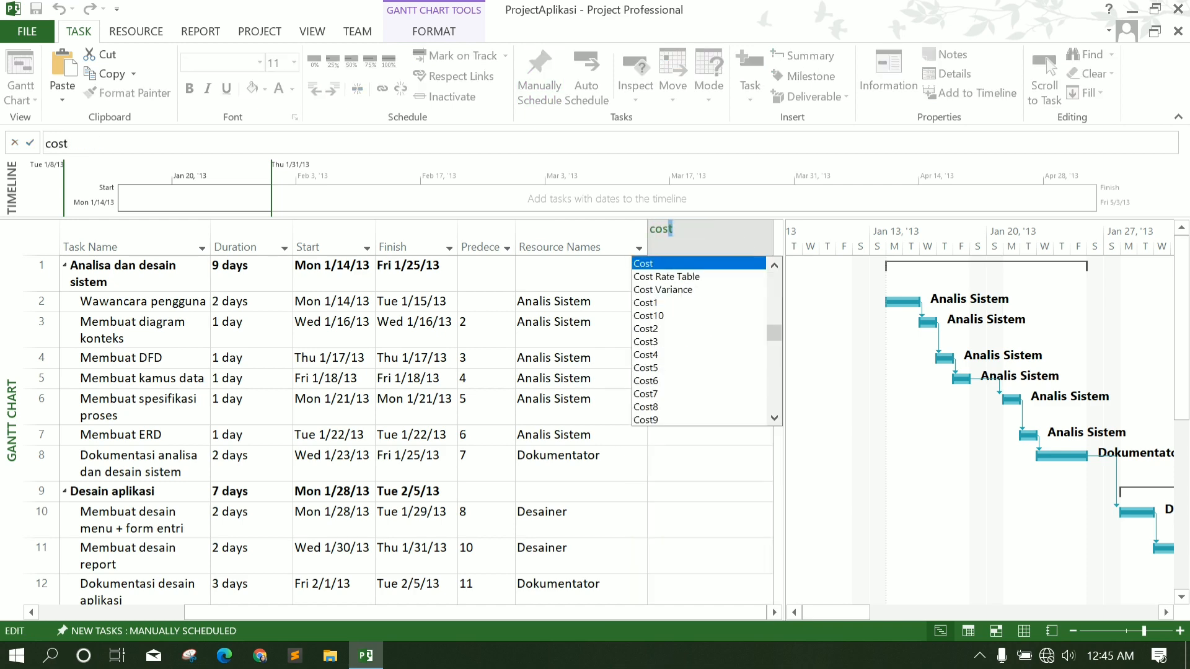
{"action": "key", "text": "Return"}
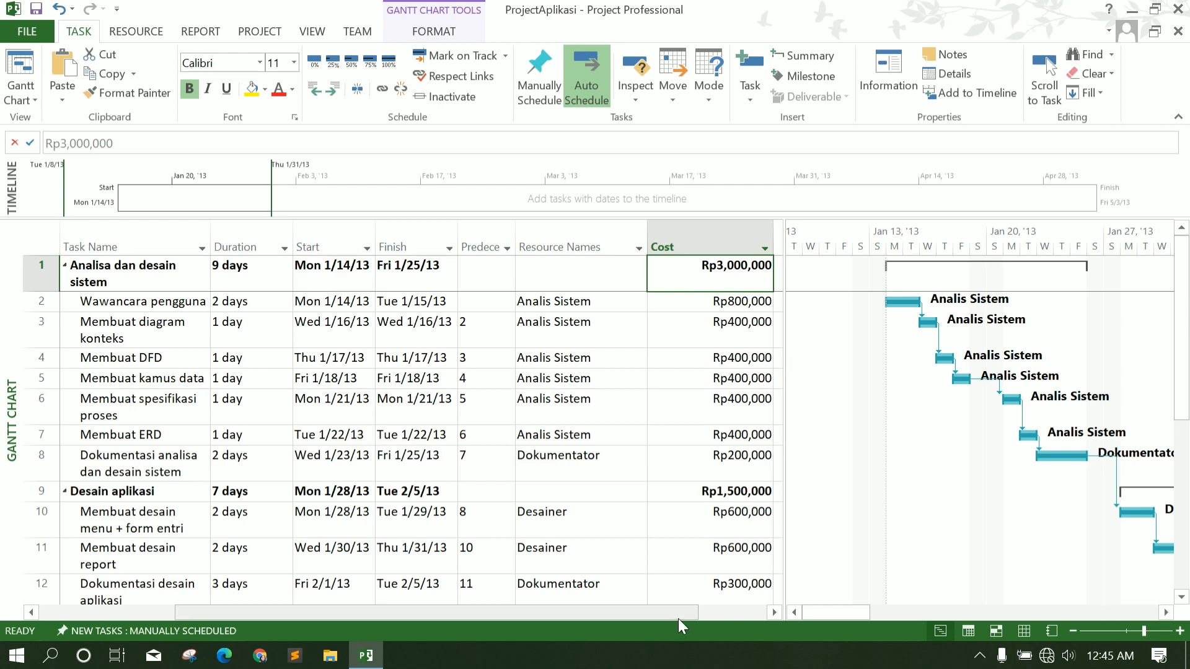
Examine the costs of all tasks and phases against their durations and assigned resources.
{"action": "scroll", "coordinate": [616, 435], "scroll_direction": "down", "scroll_amount": 1}
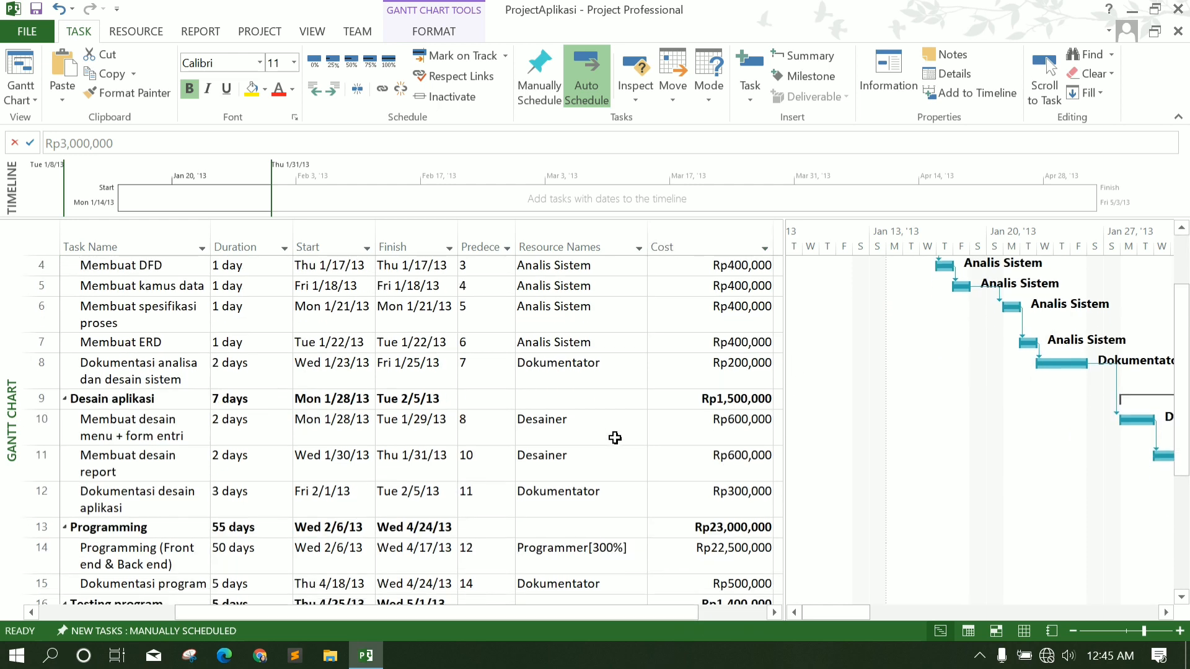
{"action": "scroll", "coordinate": [615, 438], "scroll_direction": "up", "scroll_amount": 1}
{"action": "scroll", "coordinate": [614, 437], "scroll_direction": "down", "scroll_amount": 1}
{"action": "scroll", "coordinate": [614, 438], "scroll_direction": "up", "scroll_amount": 1}
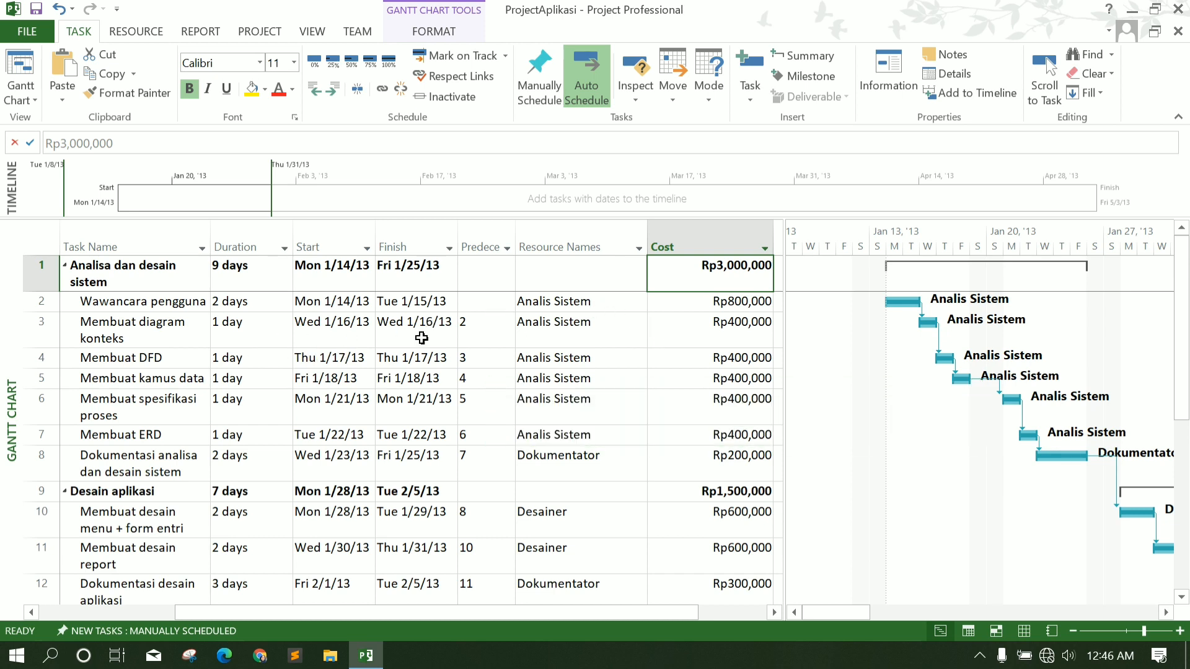
{"action": "scroll", "coordinate": [716, 333], "scroll_direction": "down", "scroll_amount": 3}
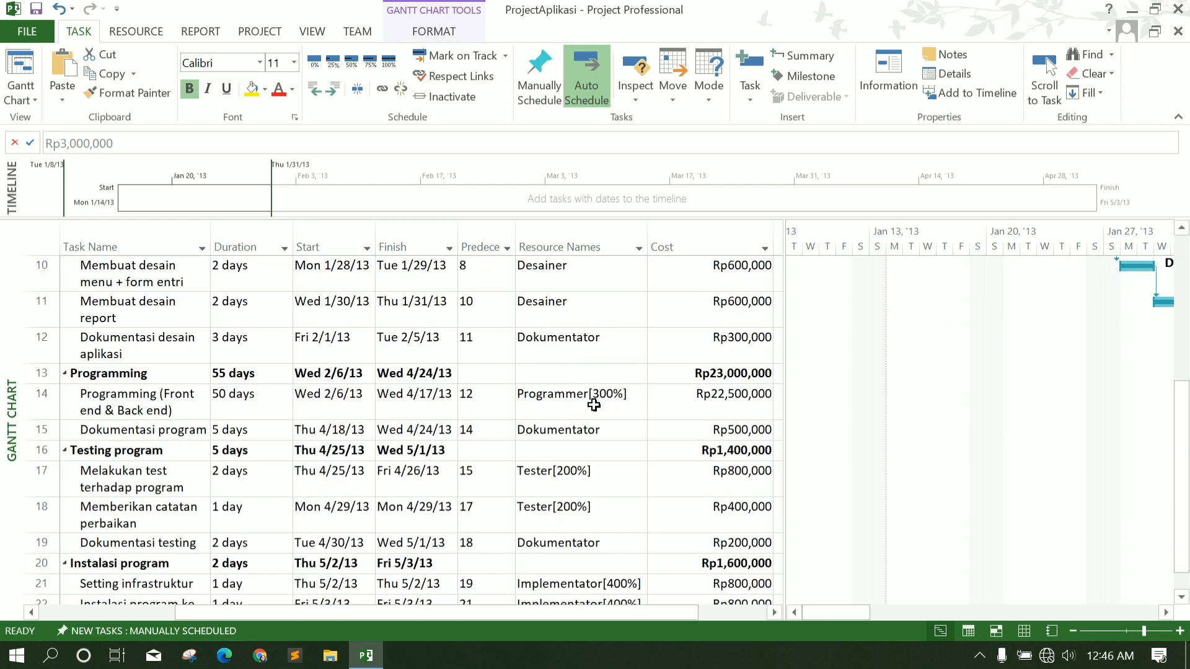
{"action": "scroll", "coordinate": [614, 404], "scroll_direction": "down", "scroll_amount": 1}
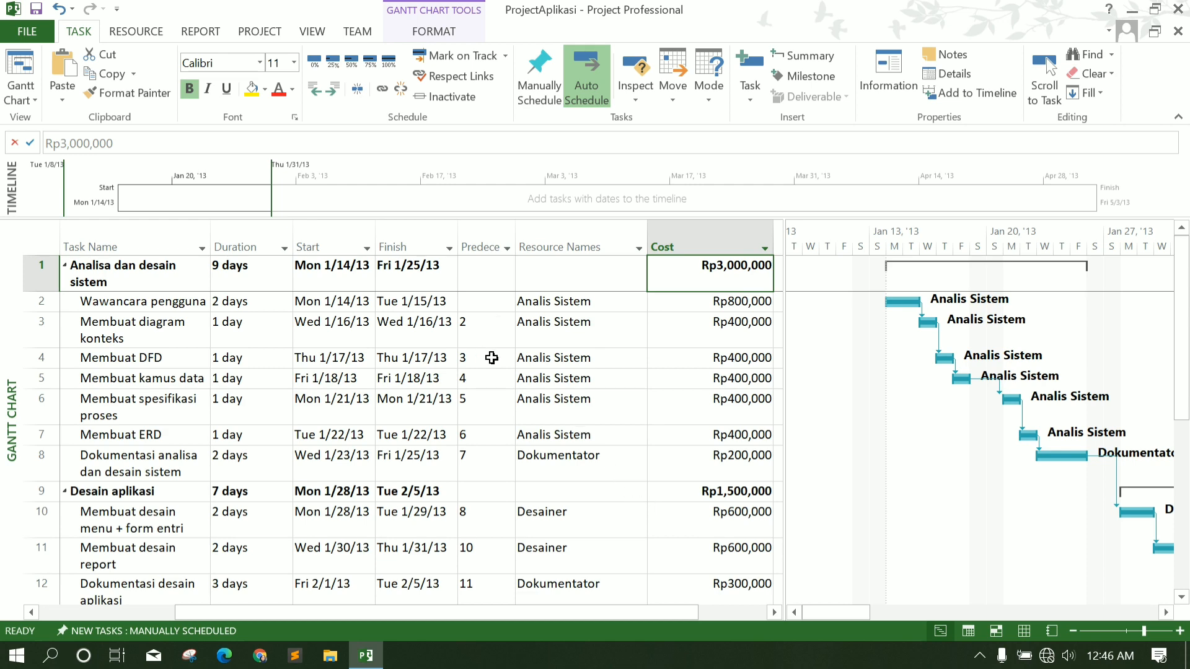
Show the project summary task and the outline numbers in the task table.
{"action": "left_click", "coordinate": [451, 34]}
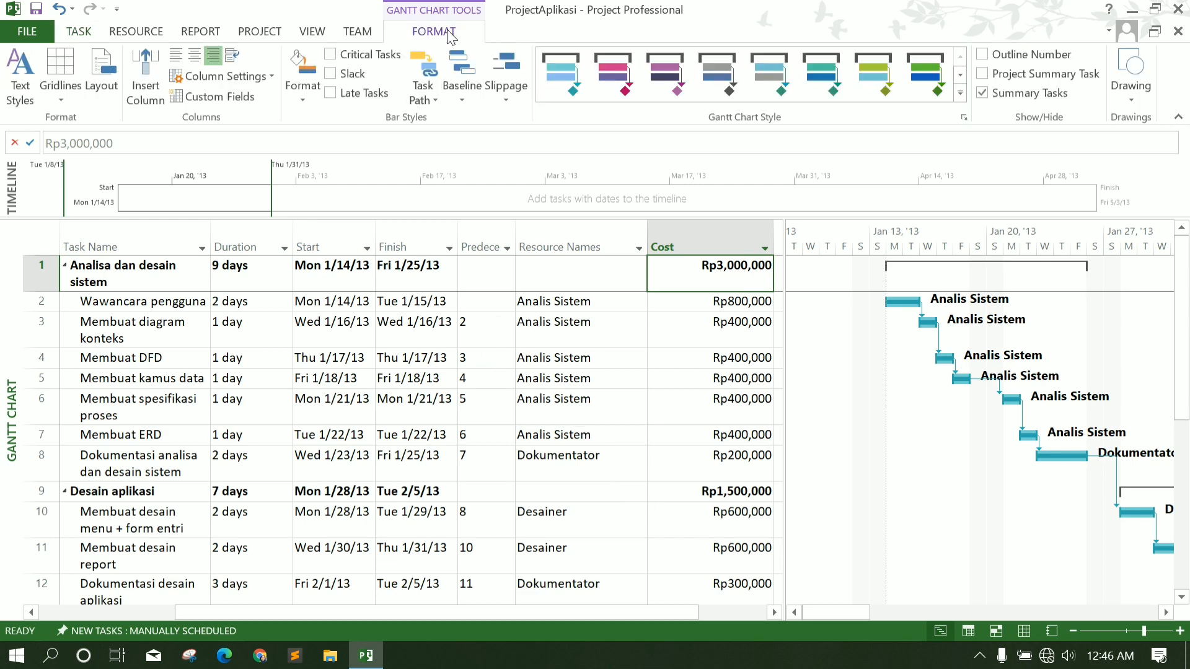
{"action": "left_click", "coordinate": [983, 74]}
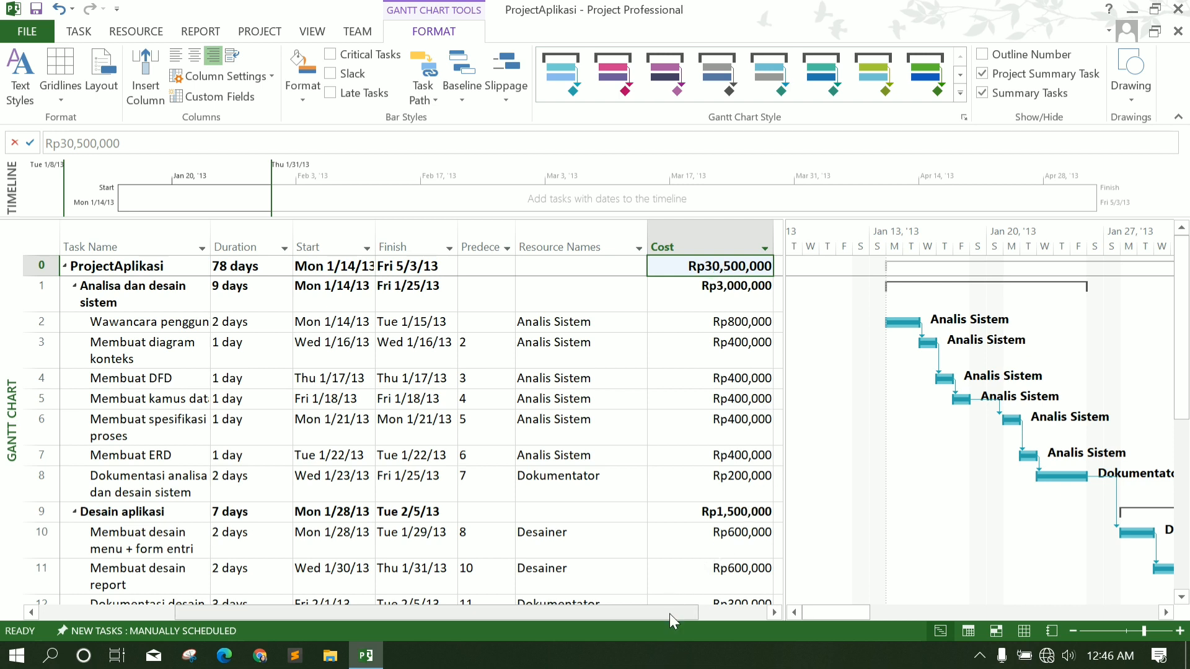
{"action": "left_click_drag", "start_coordinate": [669, 614], "coordinate": [627, 608]}
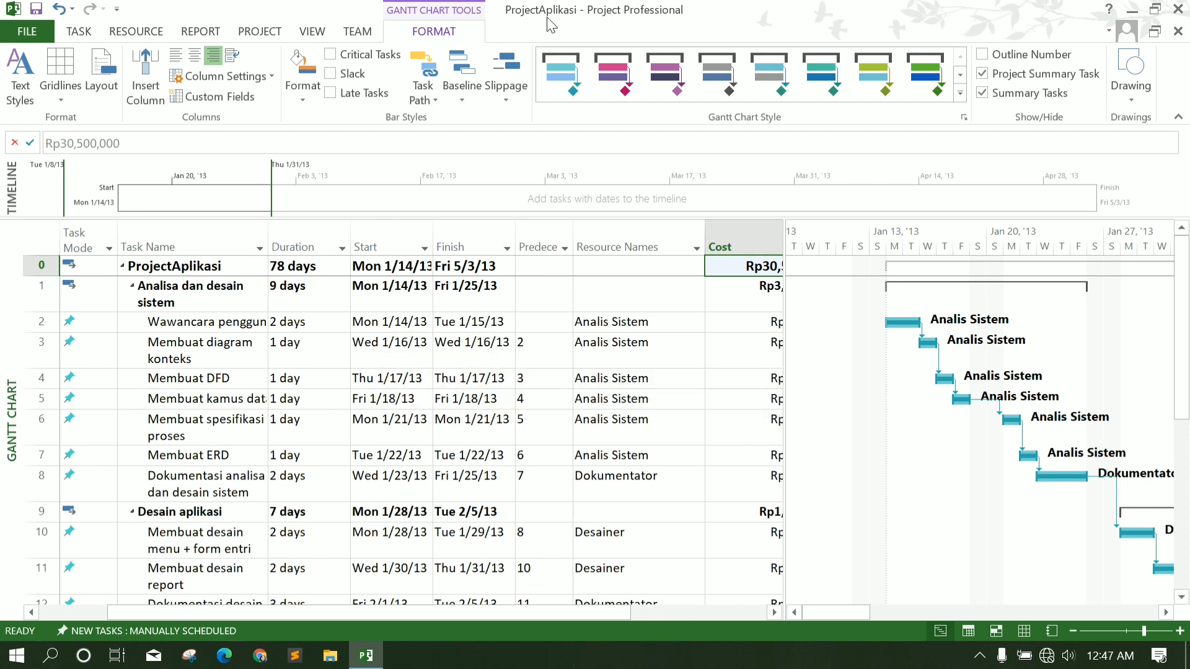
{"action": "left_click", "coordinate": [982, 56]}
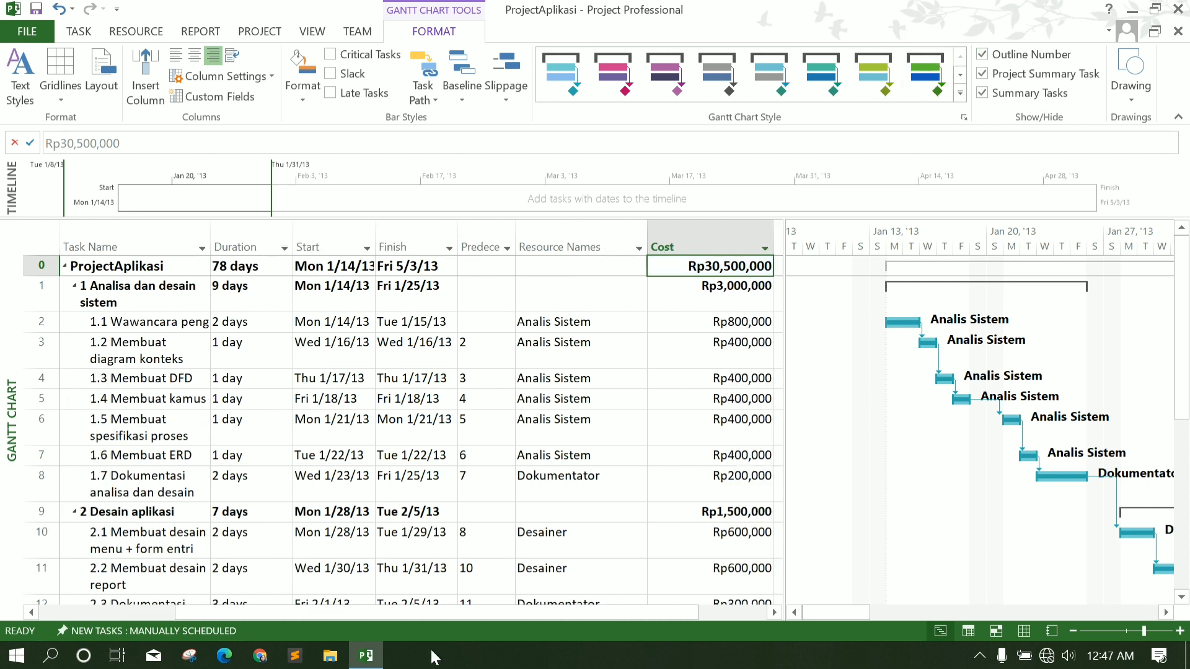
Widen the Start column so the project summary task's start date fits.
{"action": "left_click_drag", "start_coordinate": [452, 612], "coordinate": [383, 611]}
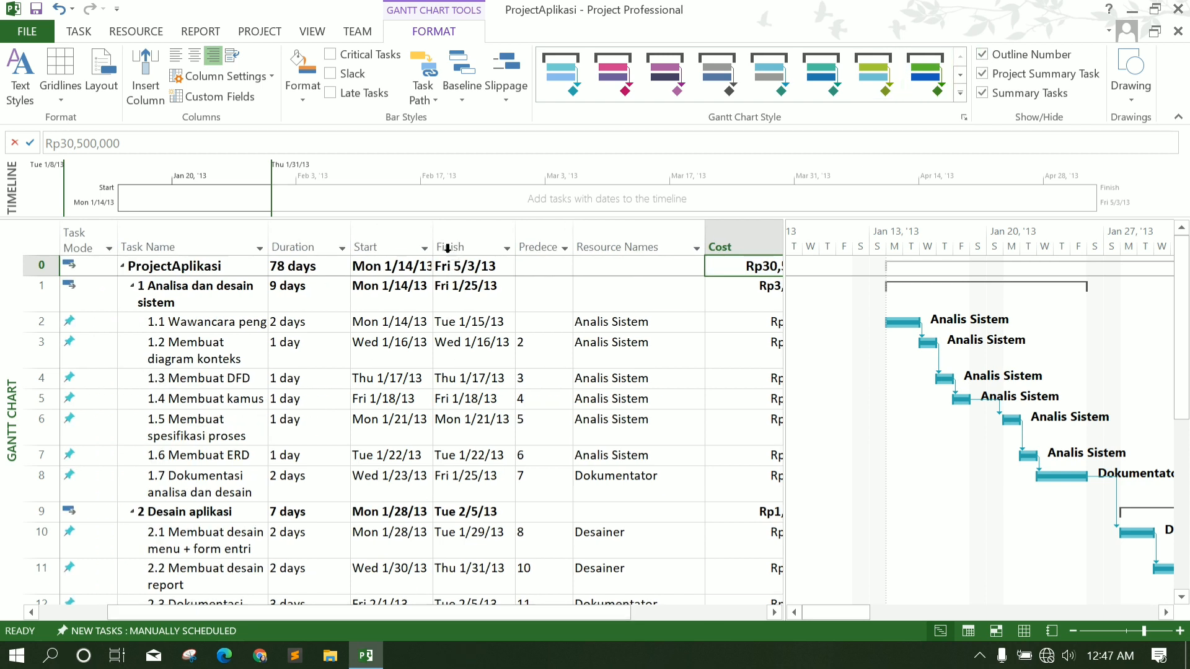
{"action": "left_click_drag", "start_coordinate": [435, 242], "coordinate": [446, 238]}
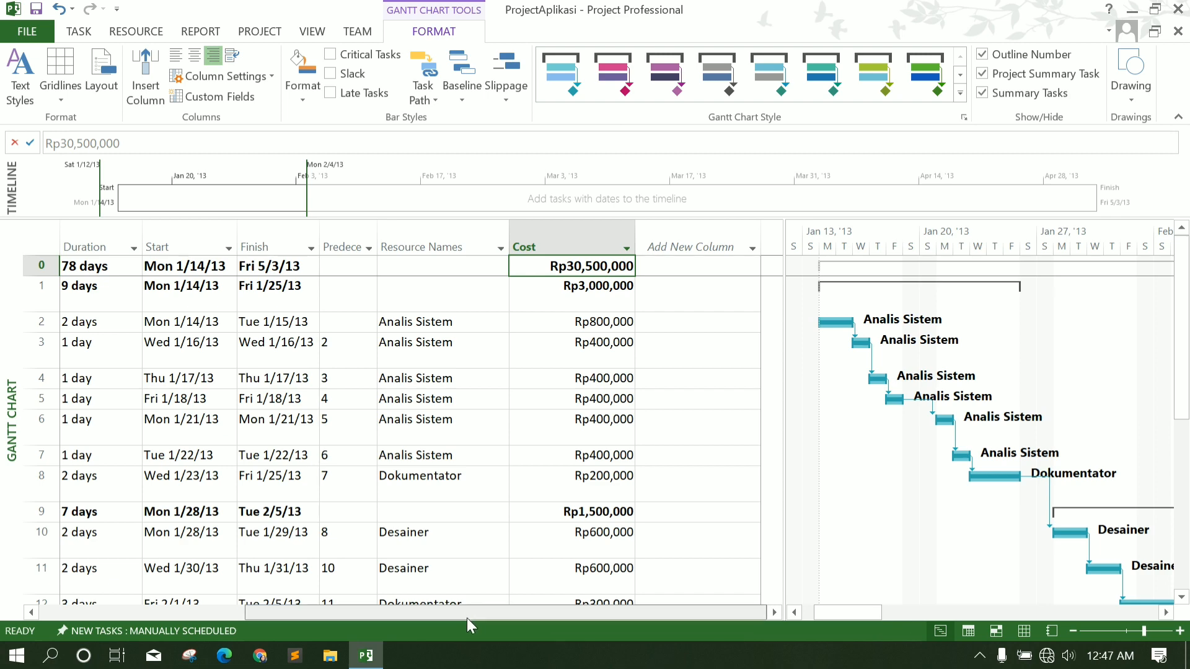
{"action": "left_click_drag", "start_coordinate": [467, 619], "coordinate": [235, 611]}
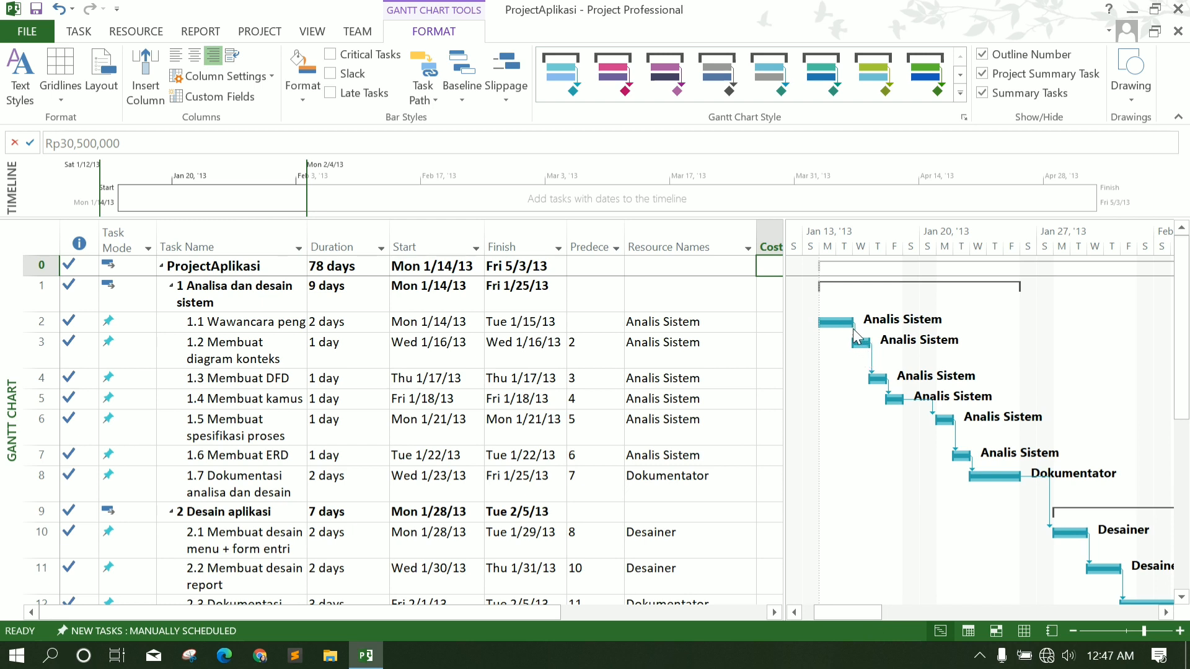
Examine the linked Gantt bars and their resources through to the last tasks of the project.
{"action": "scroll", "coordinate": [984, 487], "scroll_direction": "down", "scroll_amount": 2}
{"action": "left_click_drag", "start_coordinate": [872, 613], "coordinate": [1096, 612]}
{"action": "scroll", "coordinate": [934, 558], "scroll_direction": "down", "scroll_amount": 1}
{"action": "scroll", "coordinate": [1092, 609], "scroll_direction": "down", "scroll_amount": 1}
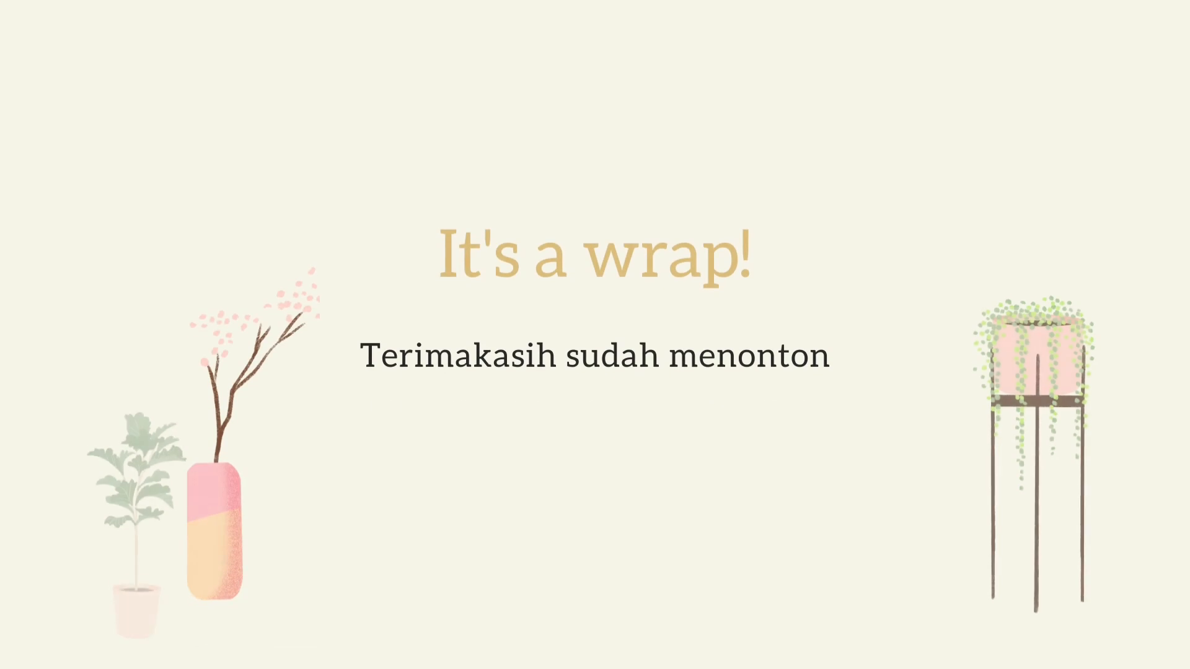